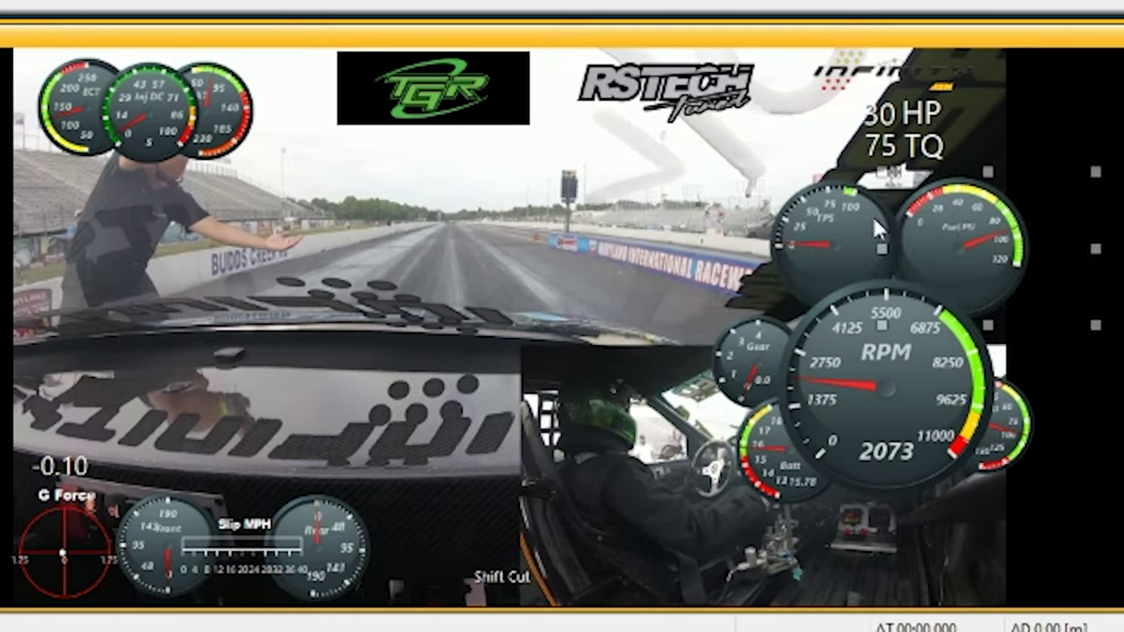
Apply Gauge Layout to the overlay cluster twice, then drag the RPM gauge group down-left onto the in-car view.
drag(872, 215, 775, 272)
right_click(984, 458)
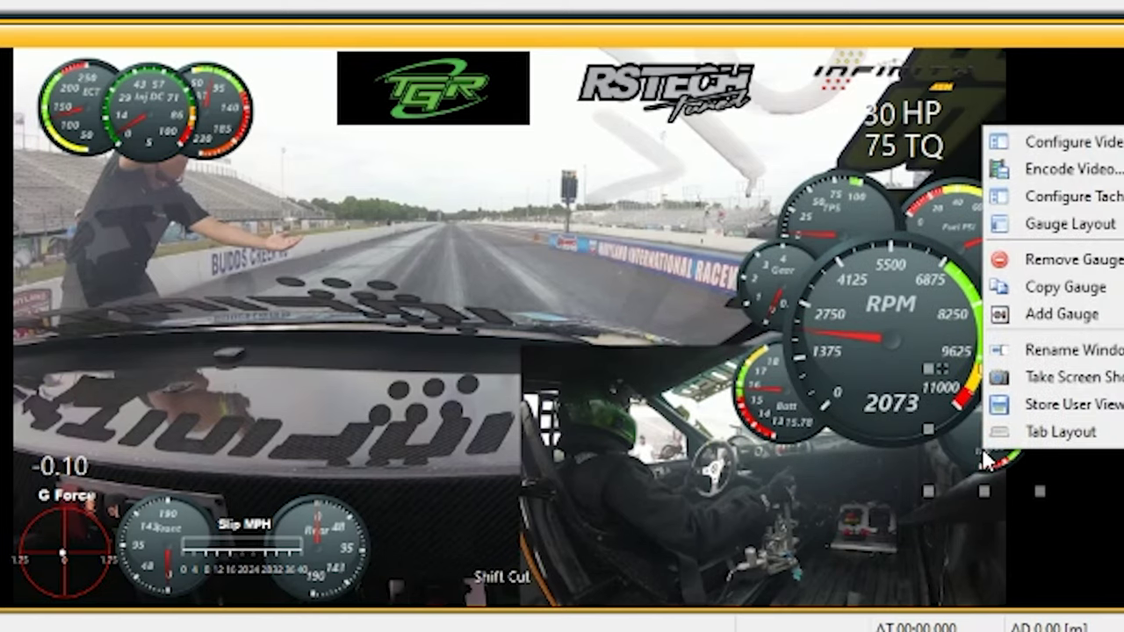
click(1068, 224)
right_click(894, 289)
click(962, 391)
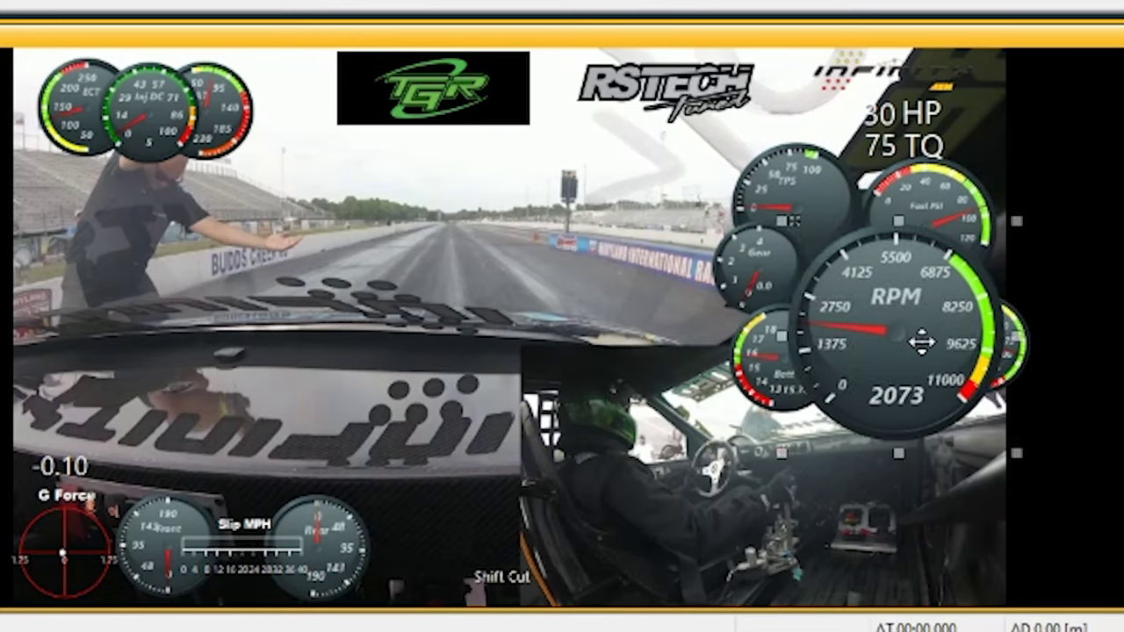
drag(921, 360, 810, 525)
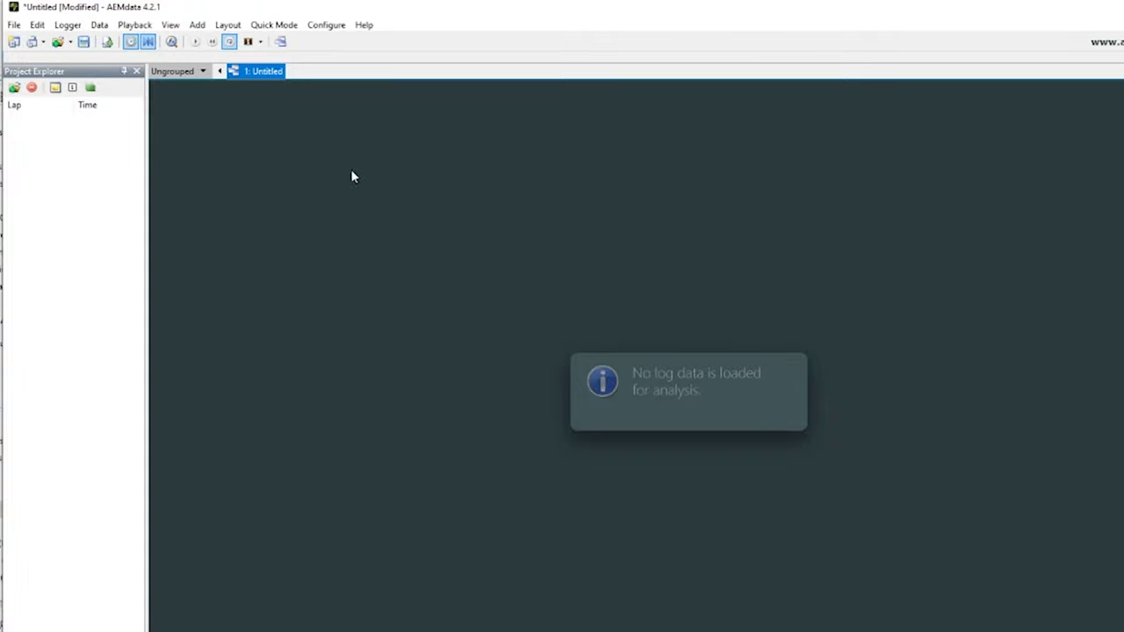
click(14, 24)
mouse_move(37, 25)
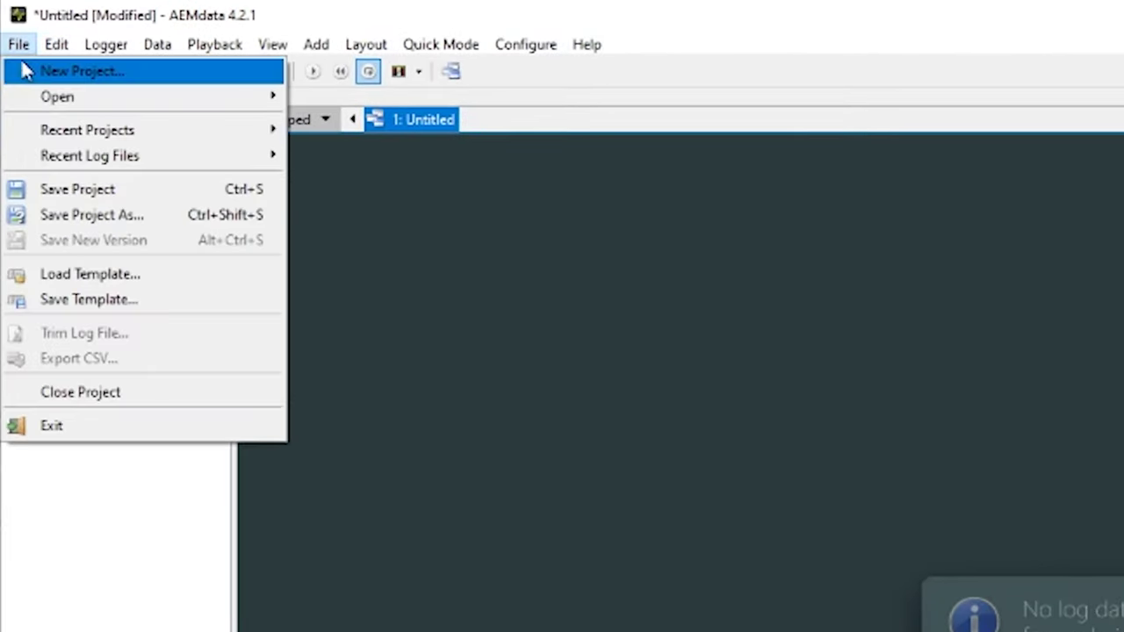
click(524, 386)
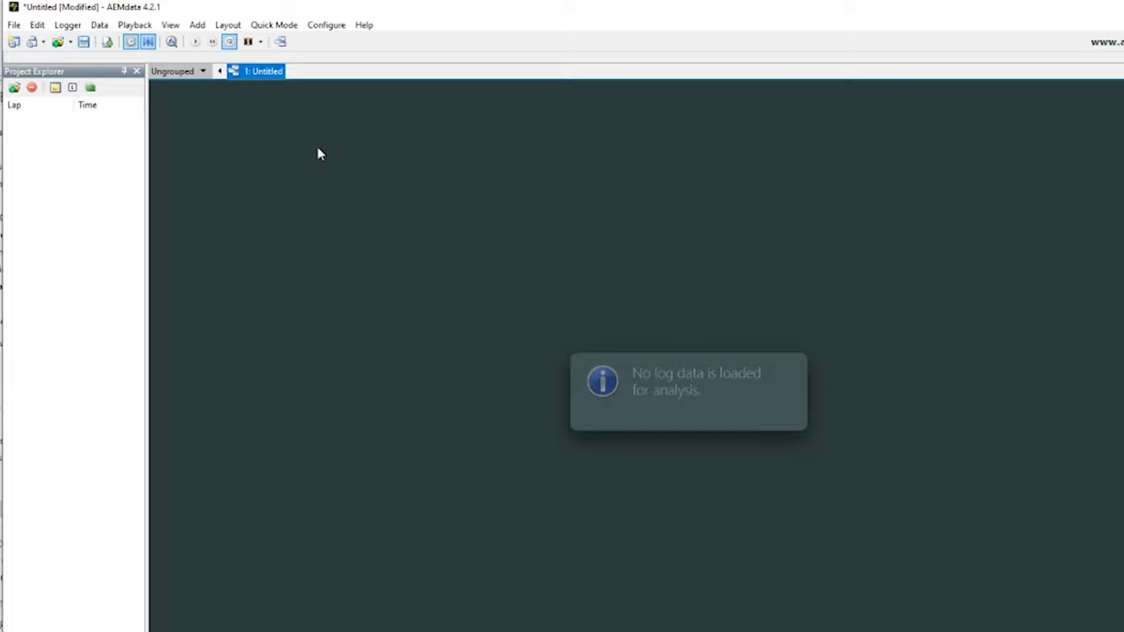
Search the AEMdata help for 'video' and open the Video Sync and Video topics.
click(364, 26)
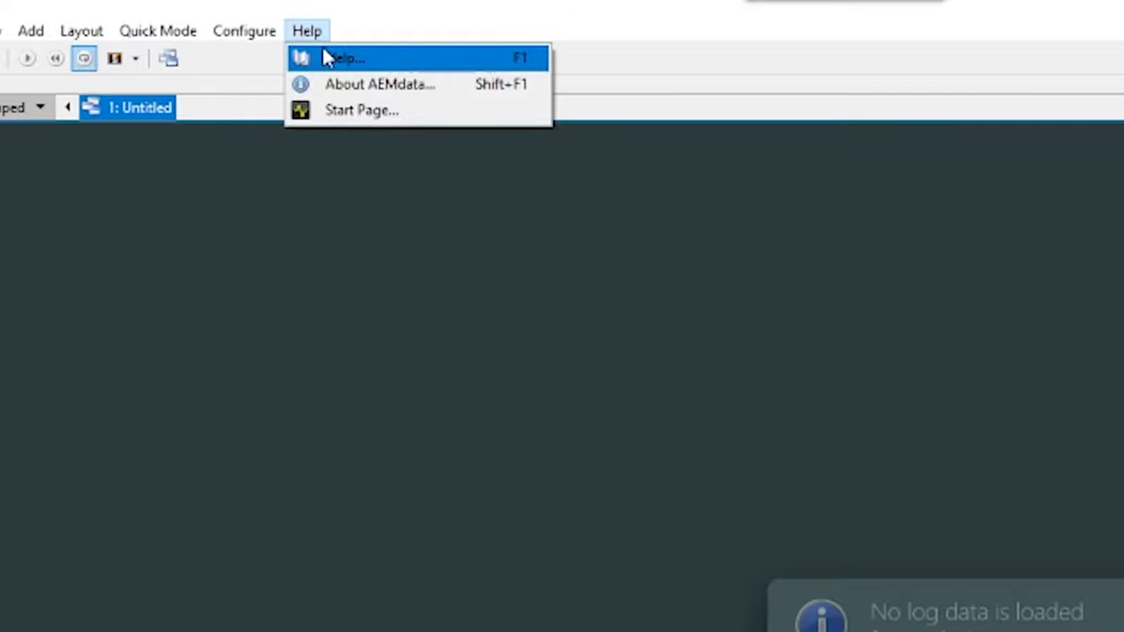
click(330, 60)
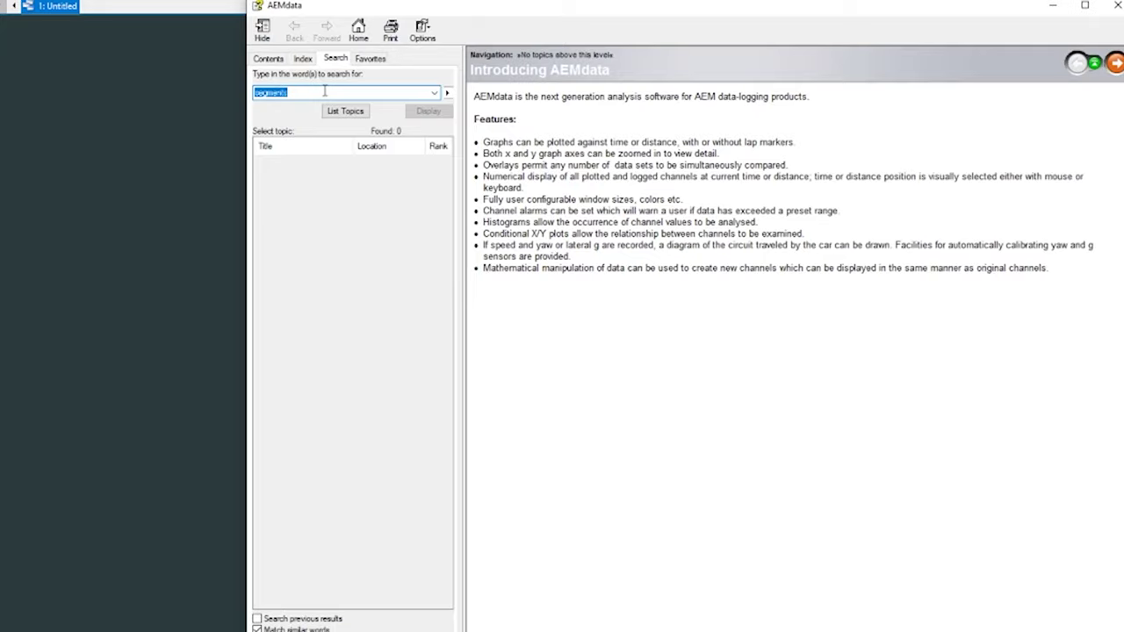
text(video)
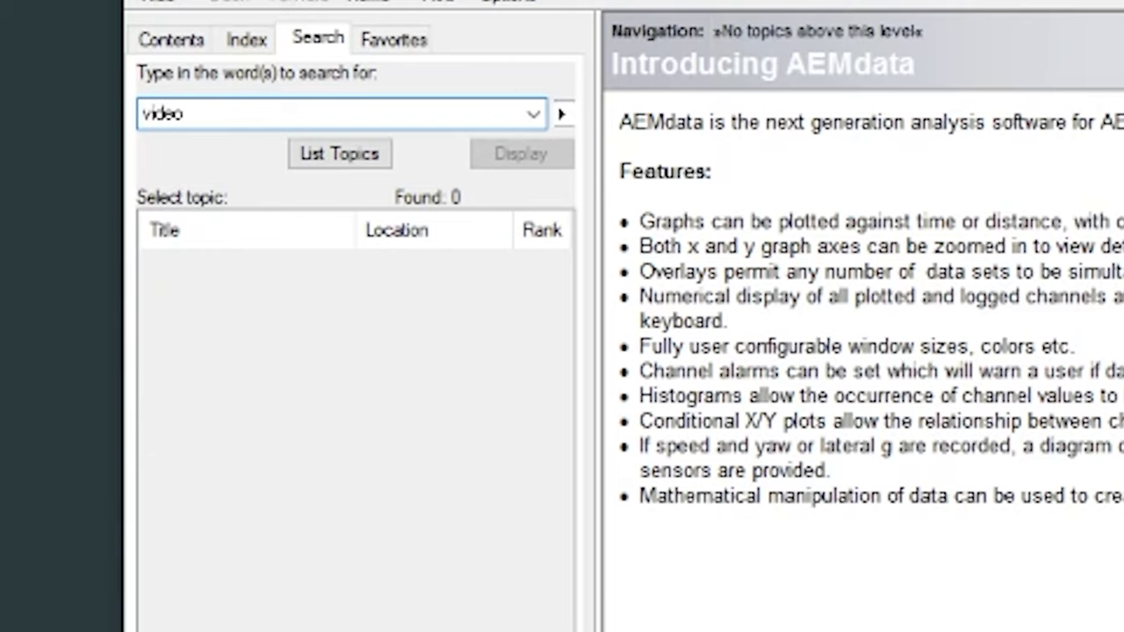
key(Return)
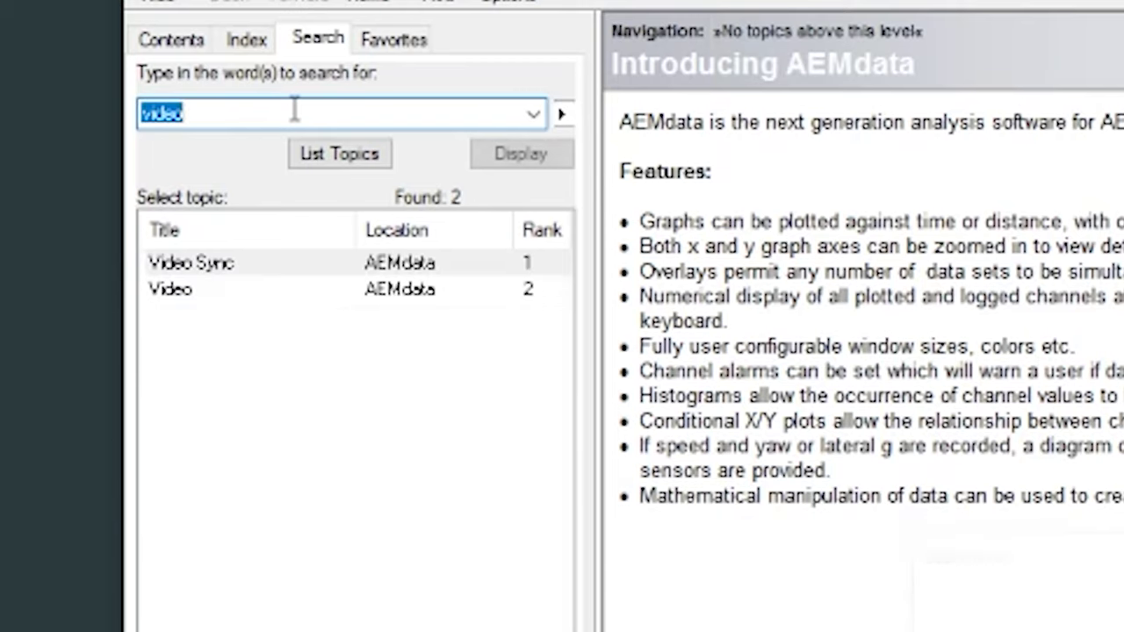
double_click(244, 266)
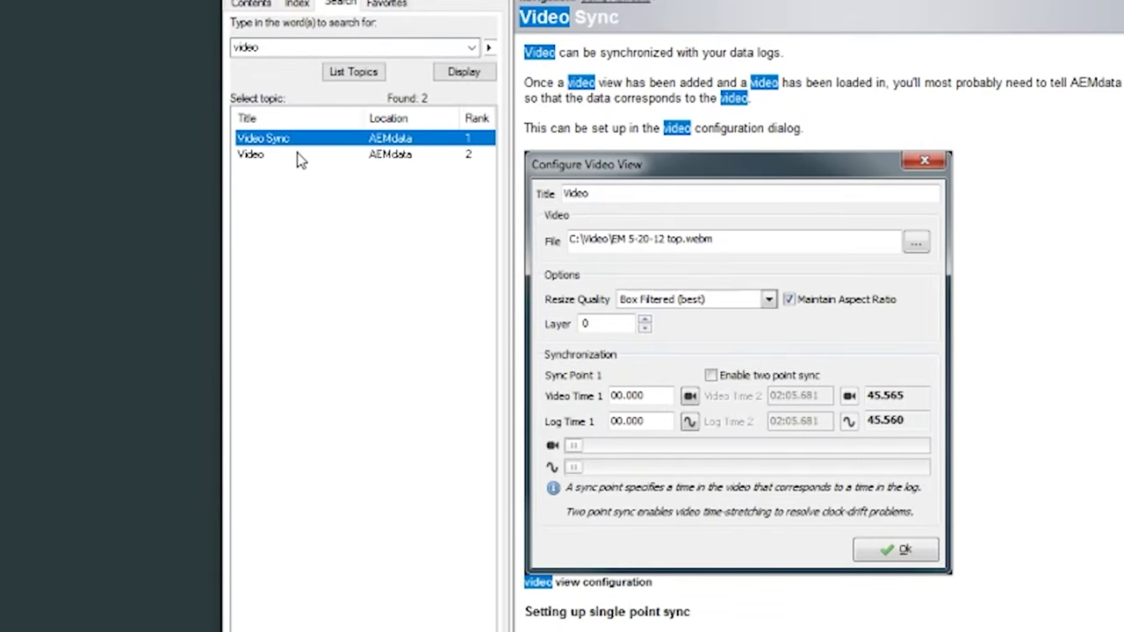
double_click(299, 155)
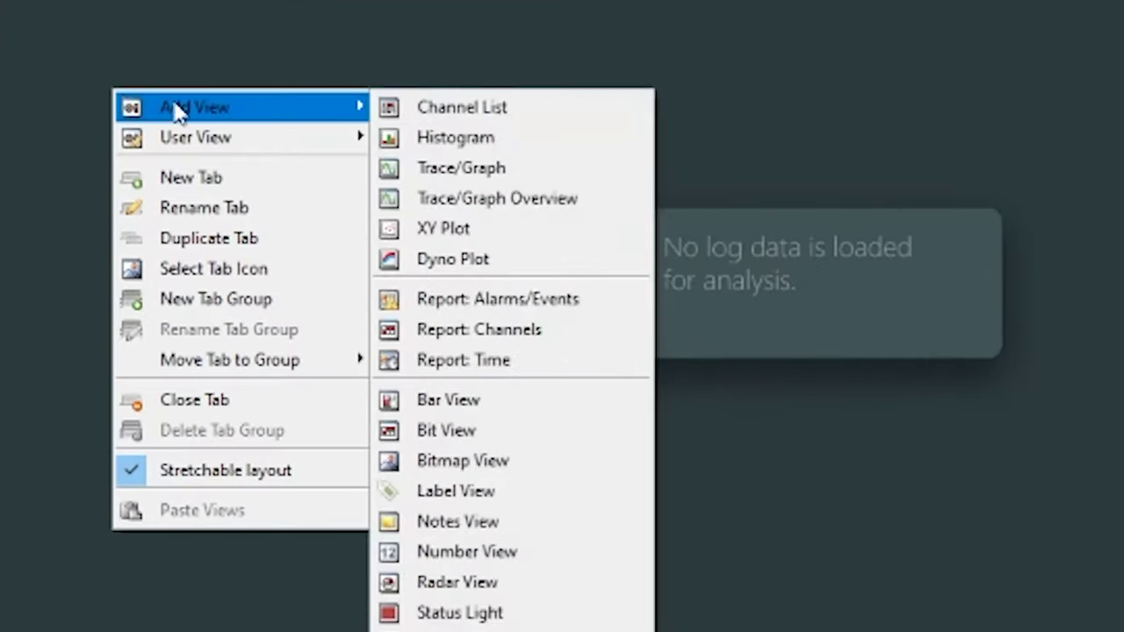
Add a Channel List view, a Trace/Graph view, and a Video view below the trace.
click(496, 263)
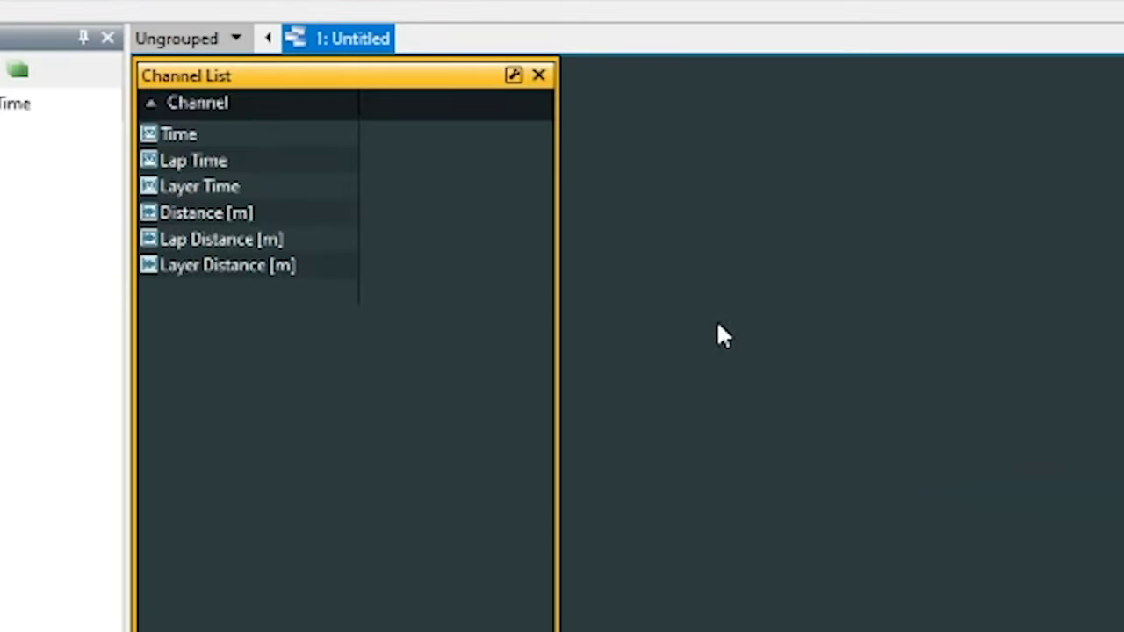
right_click(718, 325)
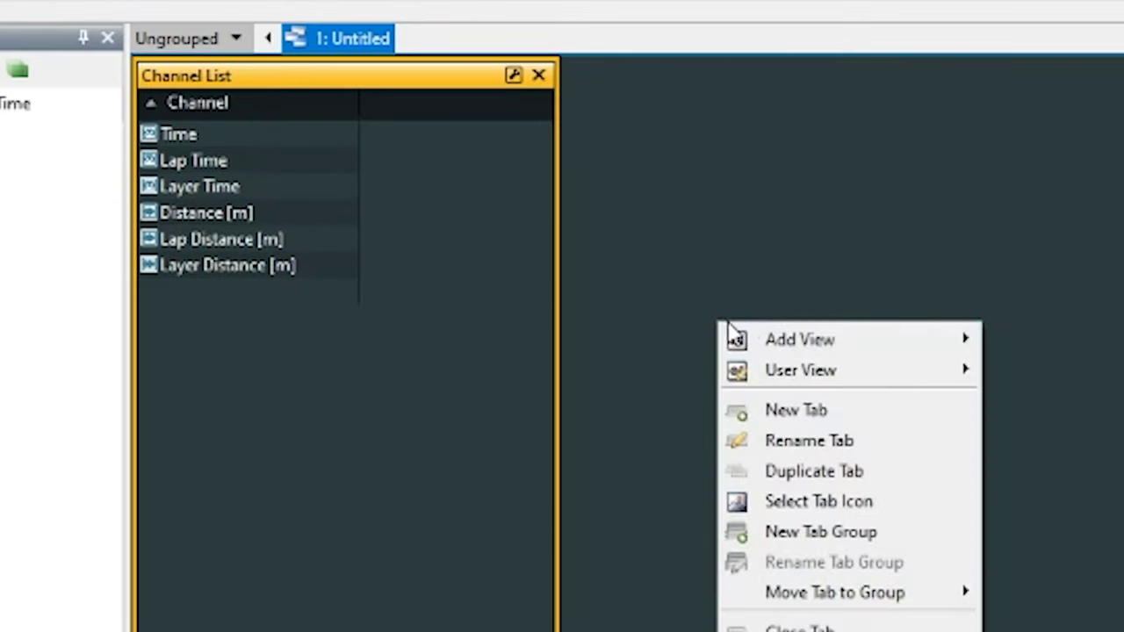
mouse_move(782, 339)
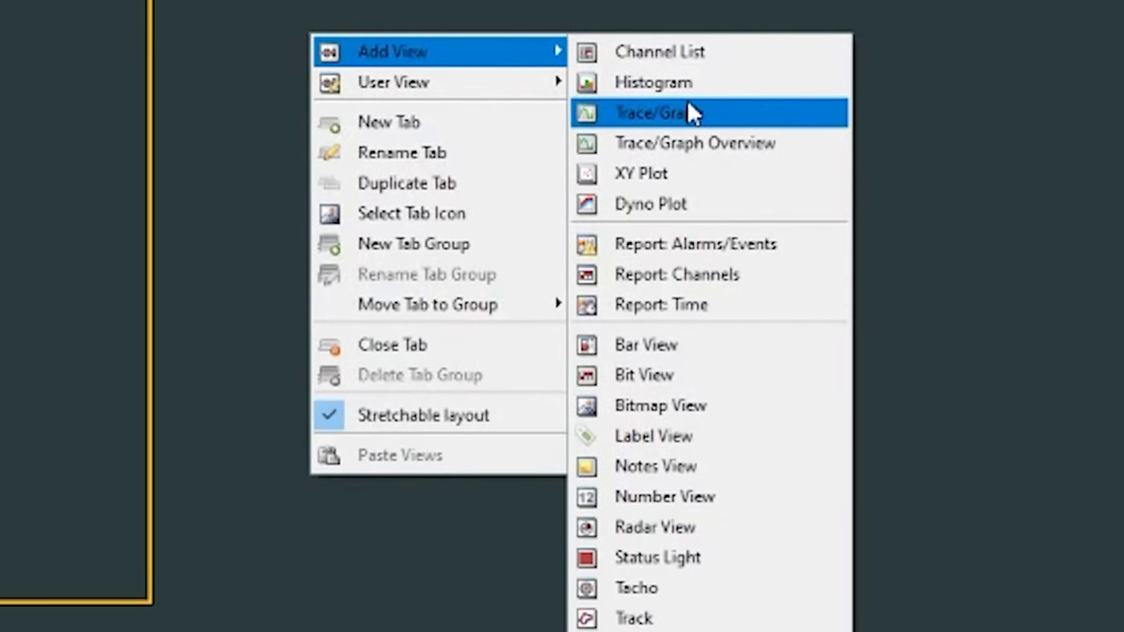
click(689, 113)
right_click(533, 431)
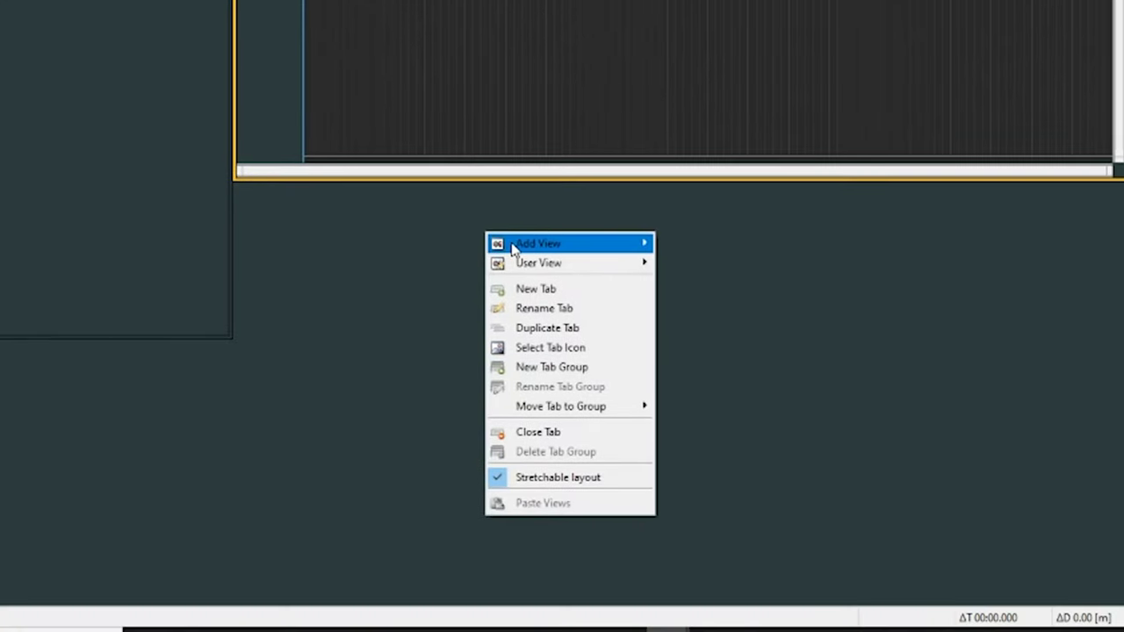
mouse_move(563, 437)
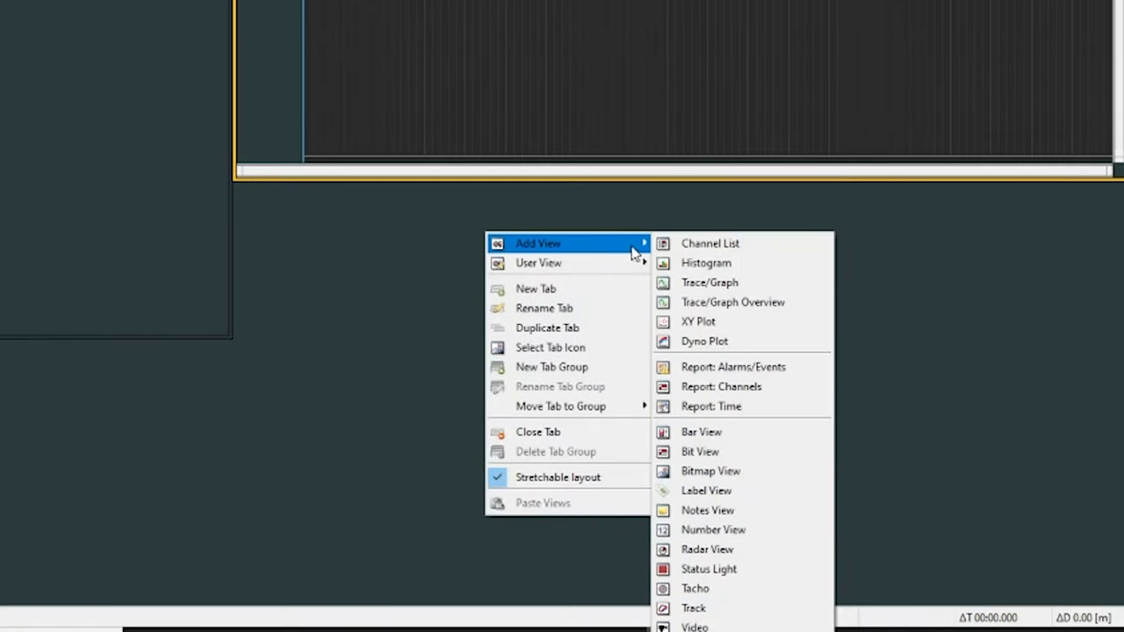
click(752, 625)
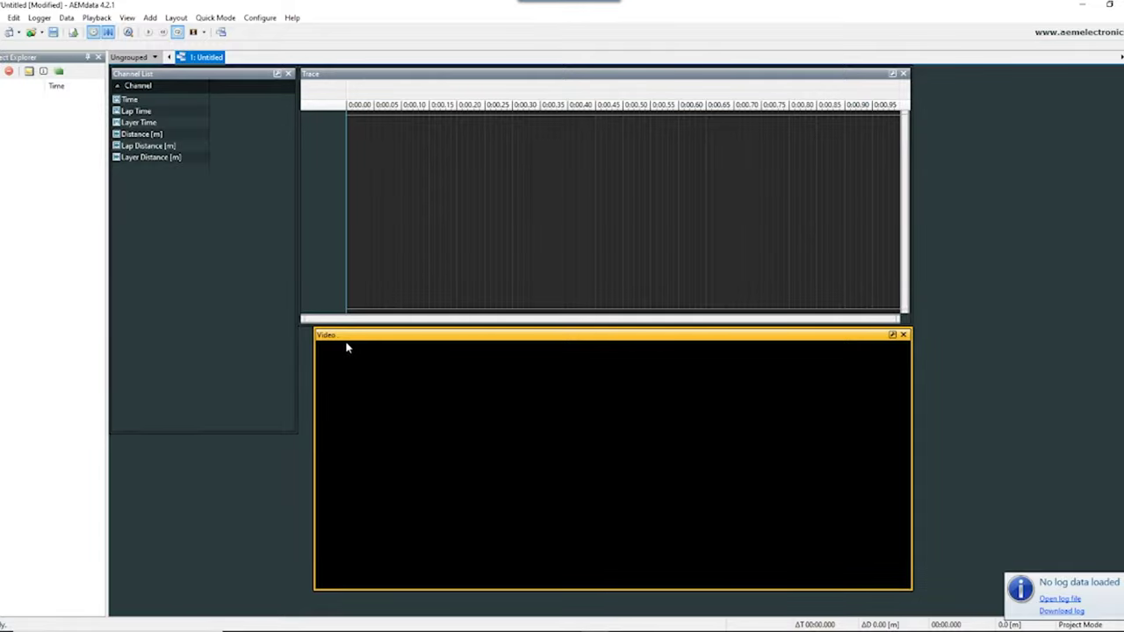
Add the recent log 'E2 Win 9.19 156mph 1.537.itlog' to the current project and browse its channels.
click(1, 17)
mouse_move(6, 44)
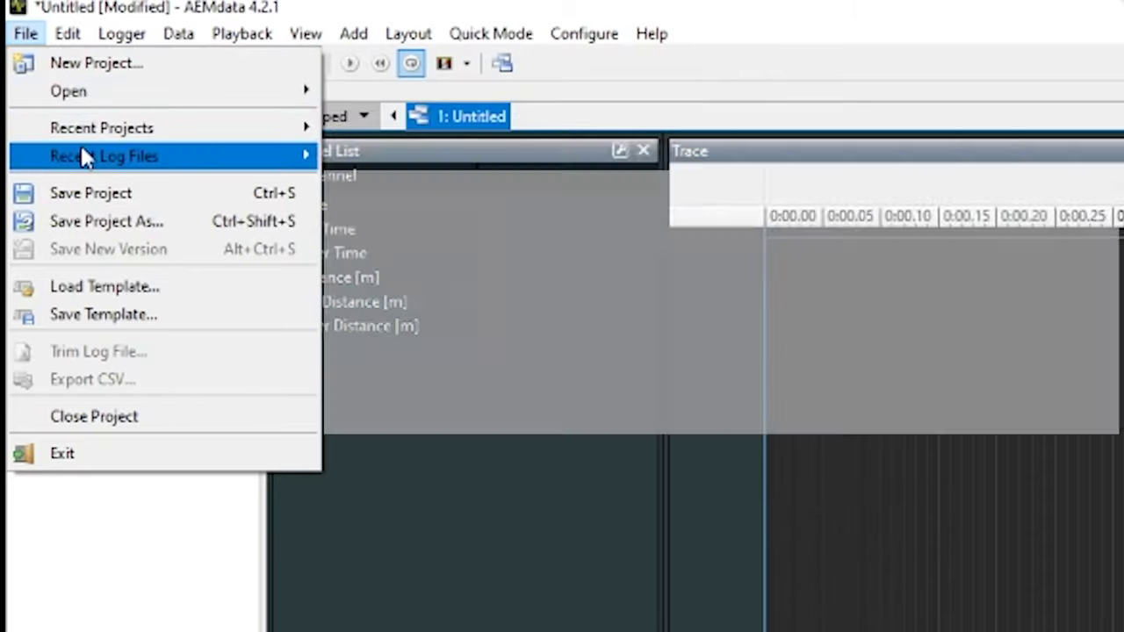
mouse_move(187, 157)
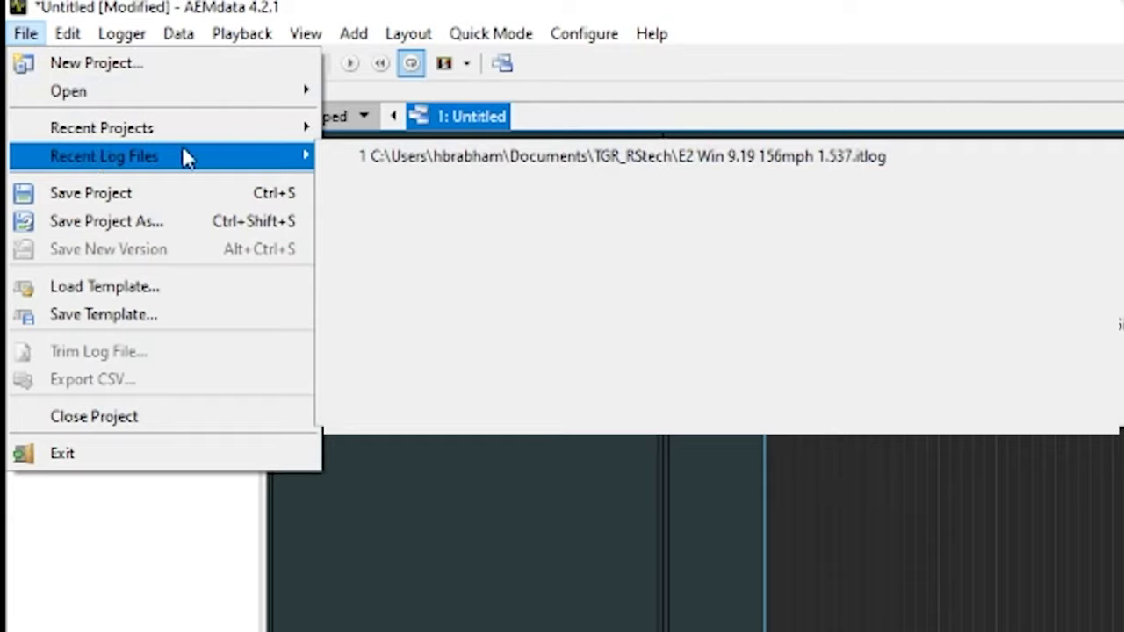
click(386, 158)
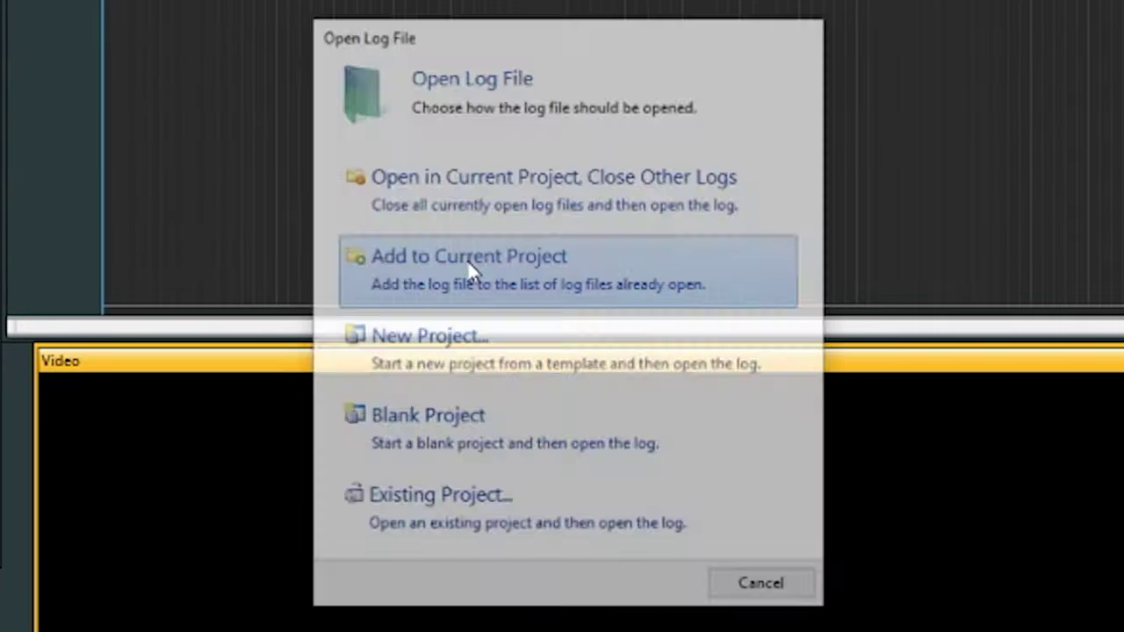
click(467, 260)
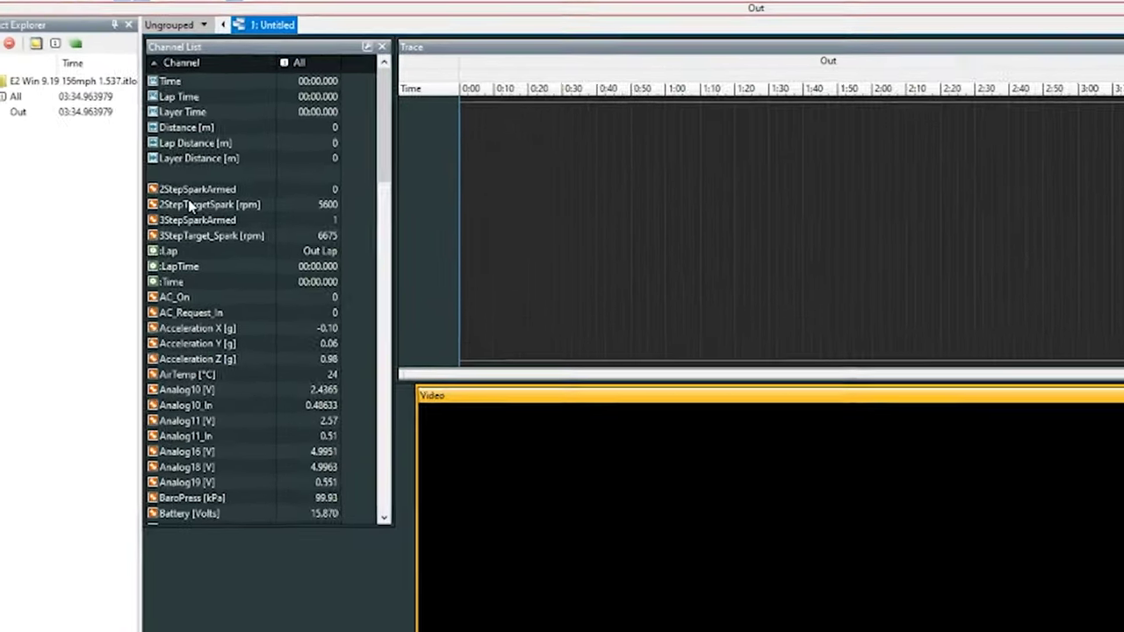
click(141, 323)
scroll(126, 242, down, 4)
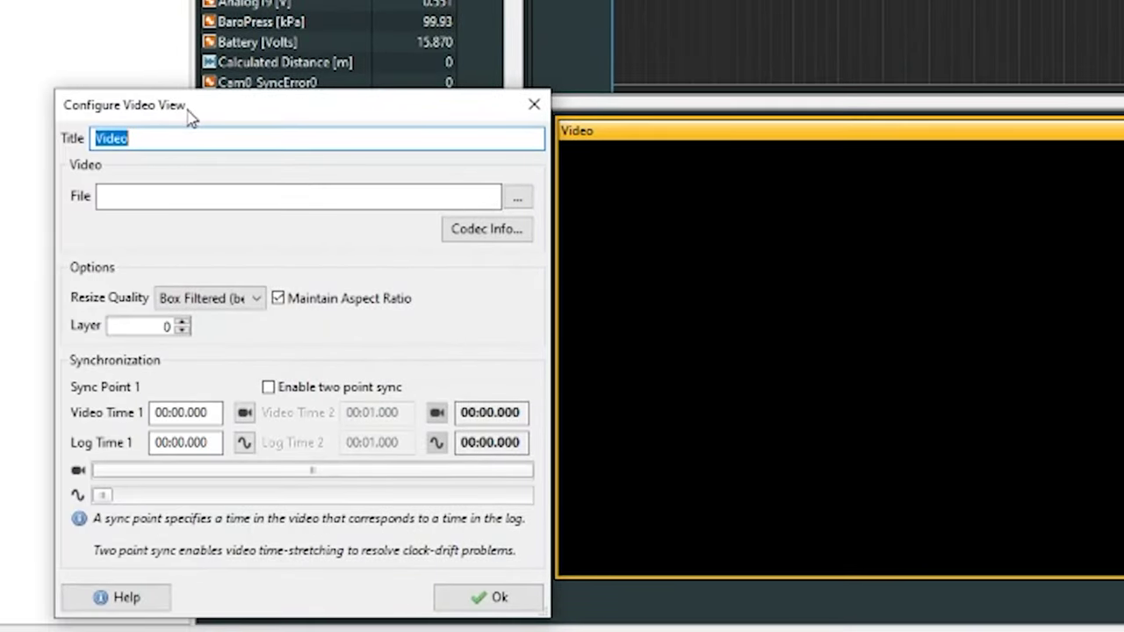
Select '1 minute cut.webm' as the Video view's file and confirm the settings.
drag(192, 119, 163, 12)
click(493, 103)
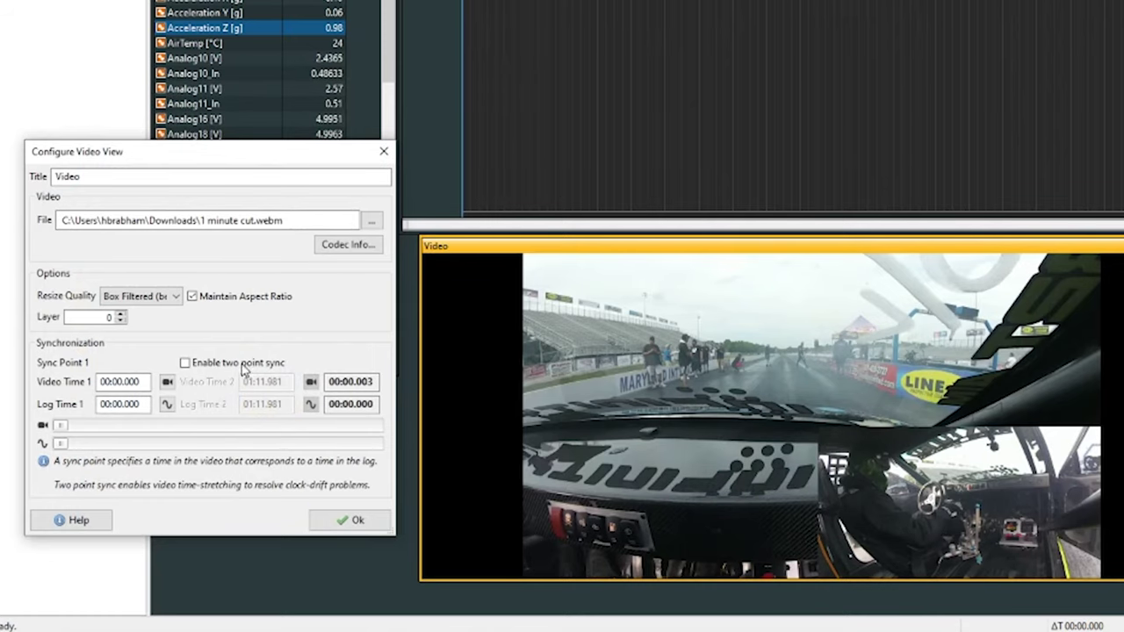
click(356, 521)
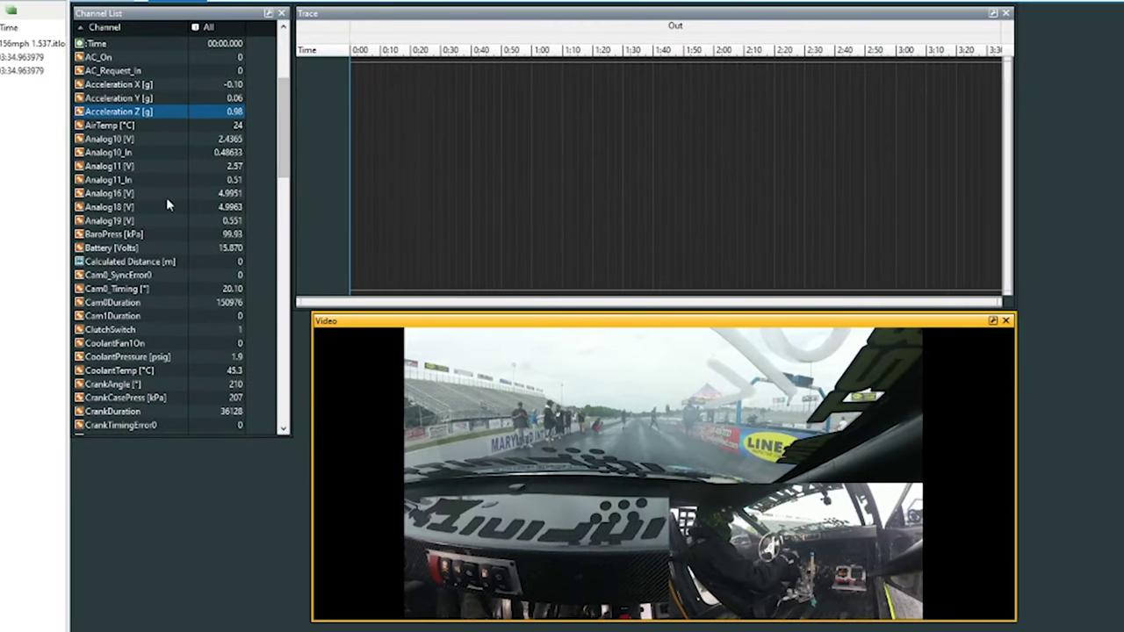
Plot DriveWheelSpeed and EngineSpeed in the Trace graph.
scroll(130, 276, down, 2)
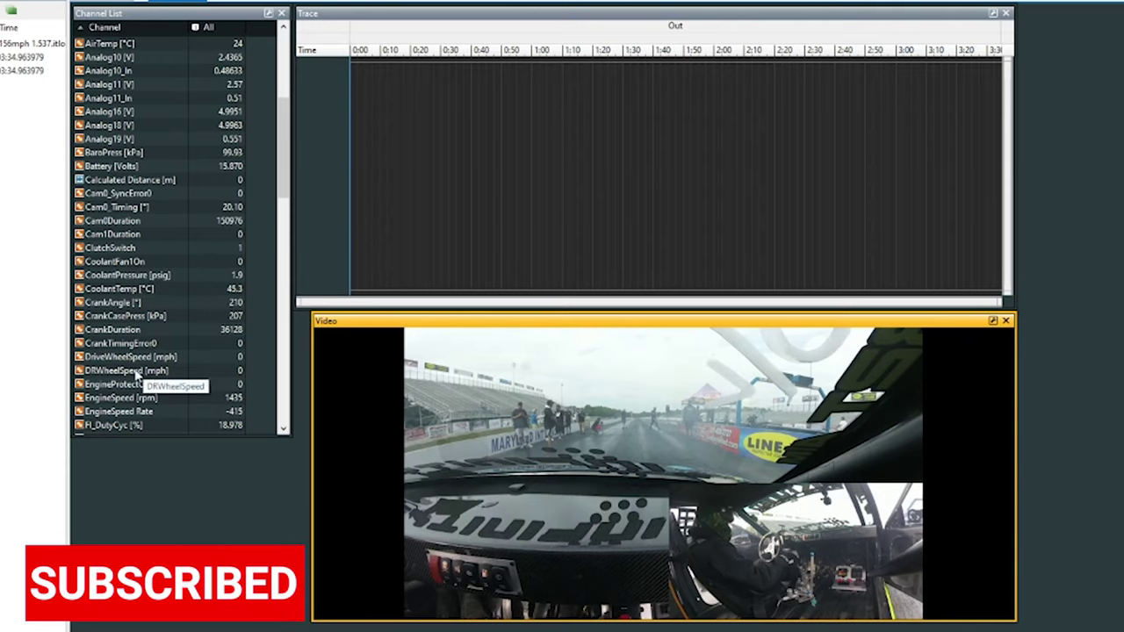
drag(137, 360, 383, 223)
mouse_move(650, 221)
mouse_down()
mouse_move(695, 224)
mouse_move(676, 228)
mouse_move(712, 244)
mouse_up()
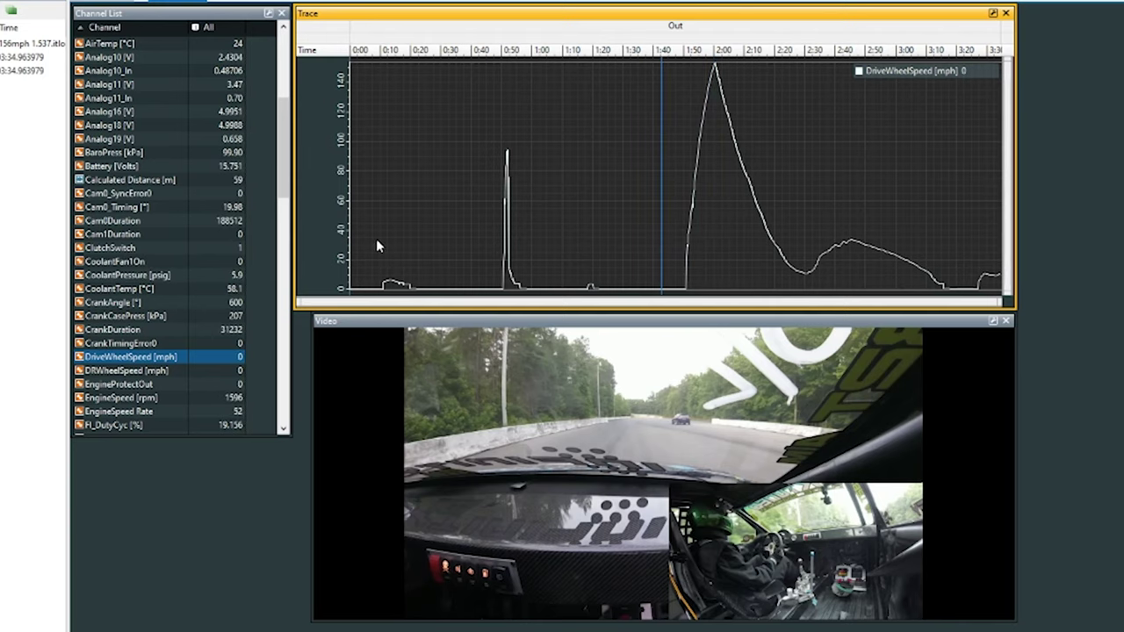
drag(121, 397, 619, 172)
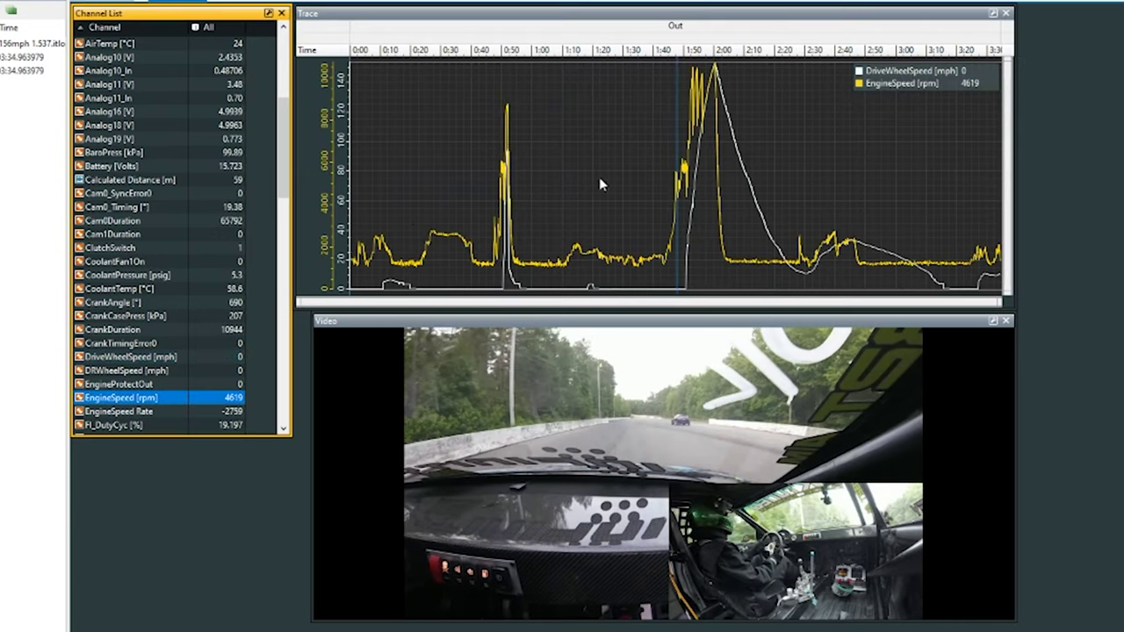
Zoom the trace and place the time cursor where DriveWheelSpeed starts rising, near 1:51.
click(684, 210)
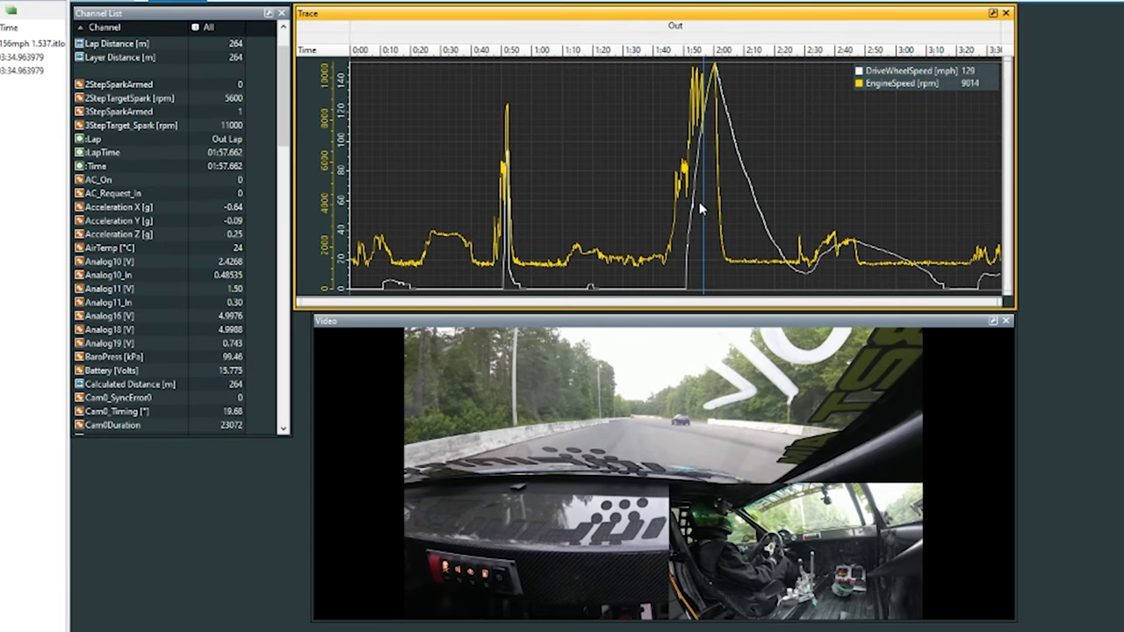
click(675, 203)
scroll(721, 199, up, 3)
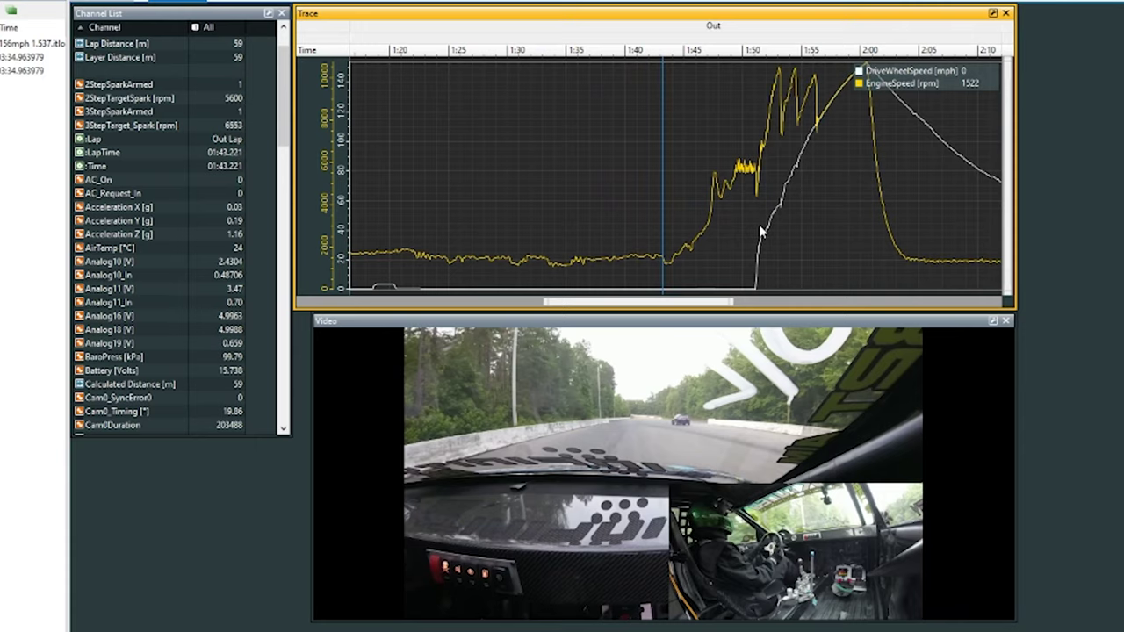
click(725, 263)
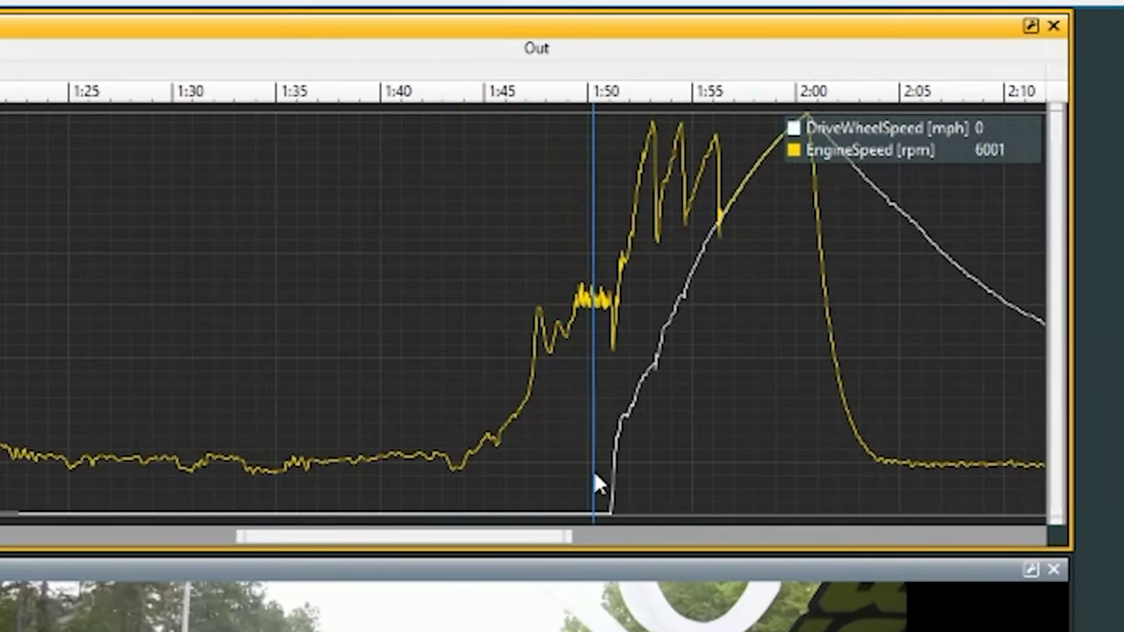
drag(595, 486, 610, 518)
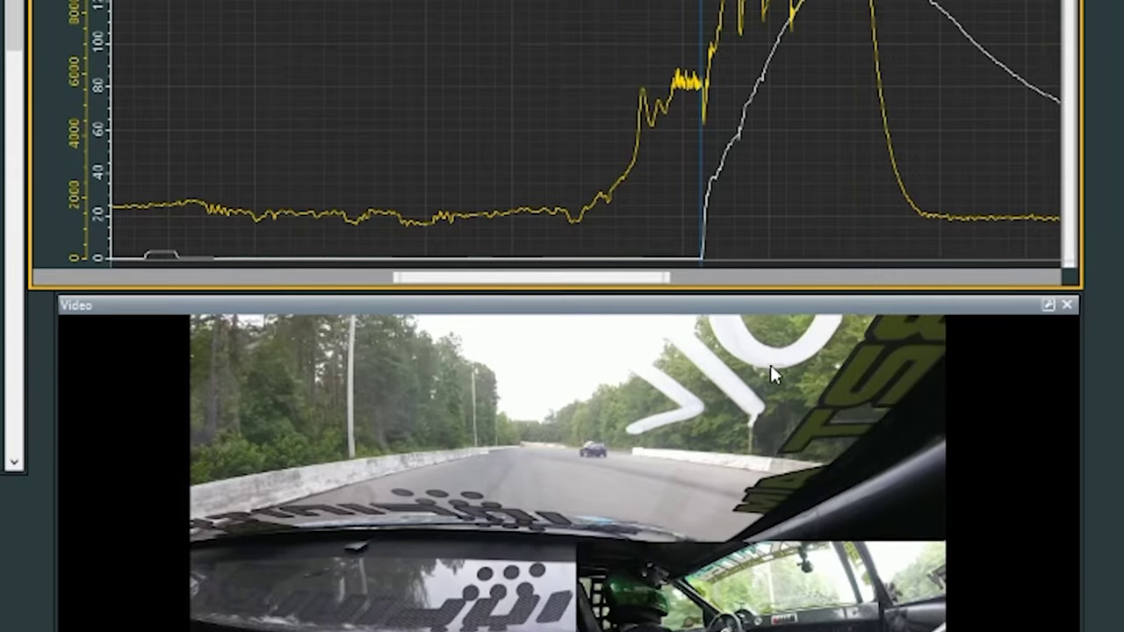
Fine-tune the cursor at launch and set Log Time 1 to 01:51.148 in Configure Video View.
scroll(706, 313, up, 2)
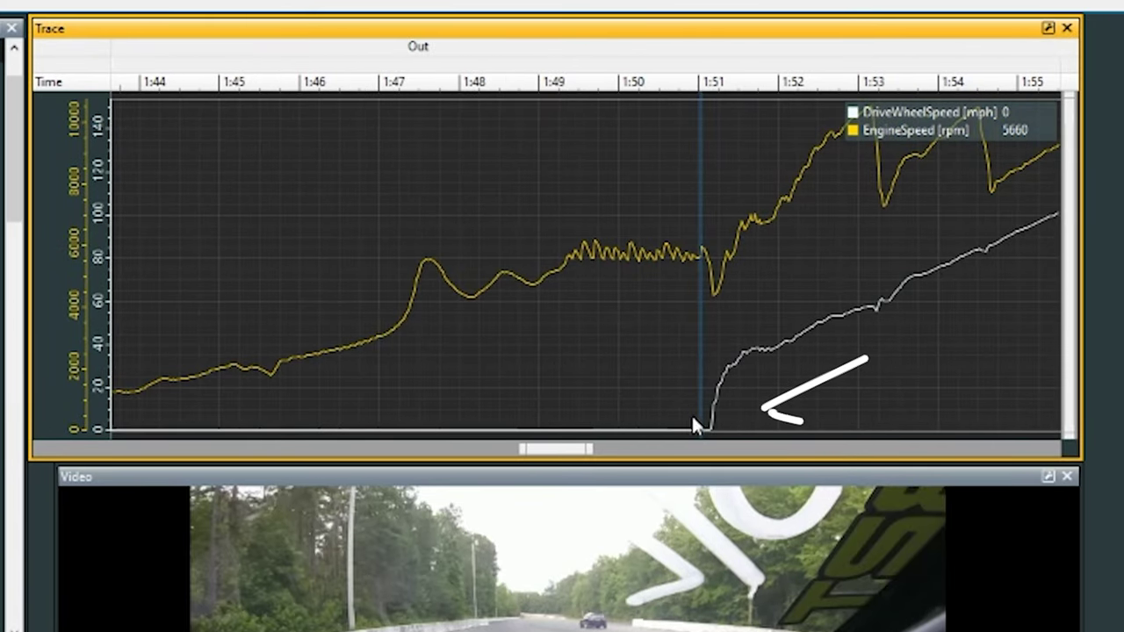
drag(695, 429, 713, 434)
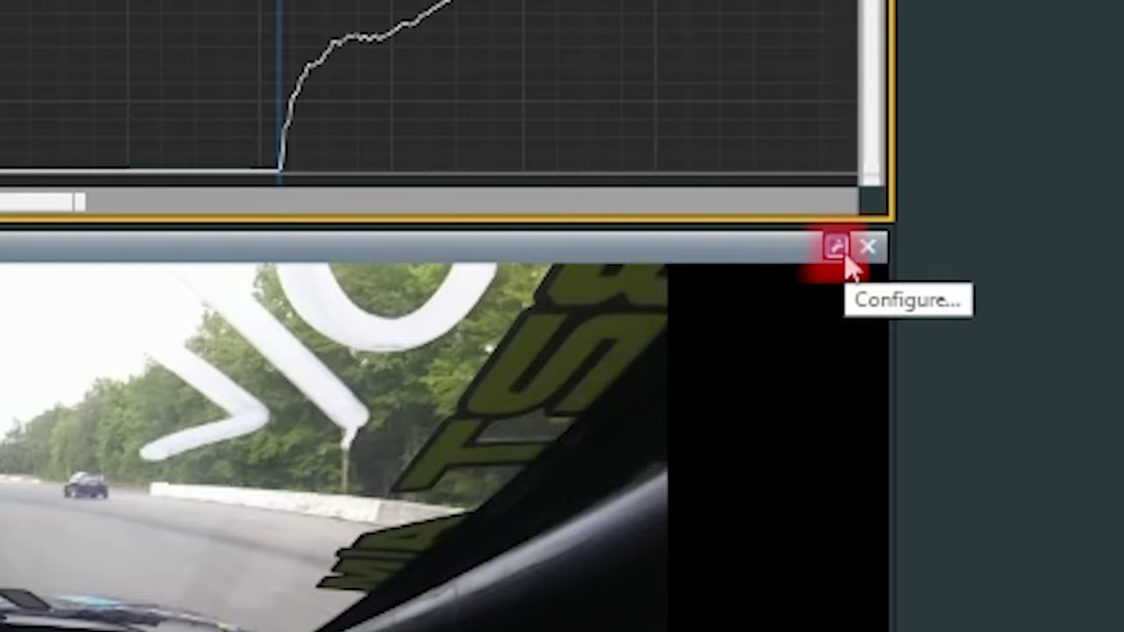
click(848, 257)
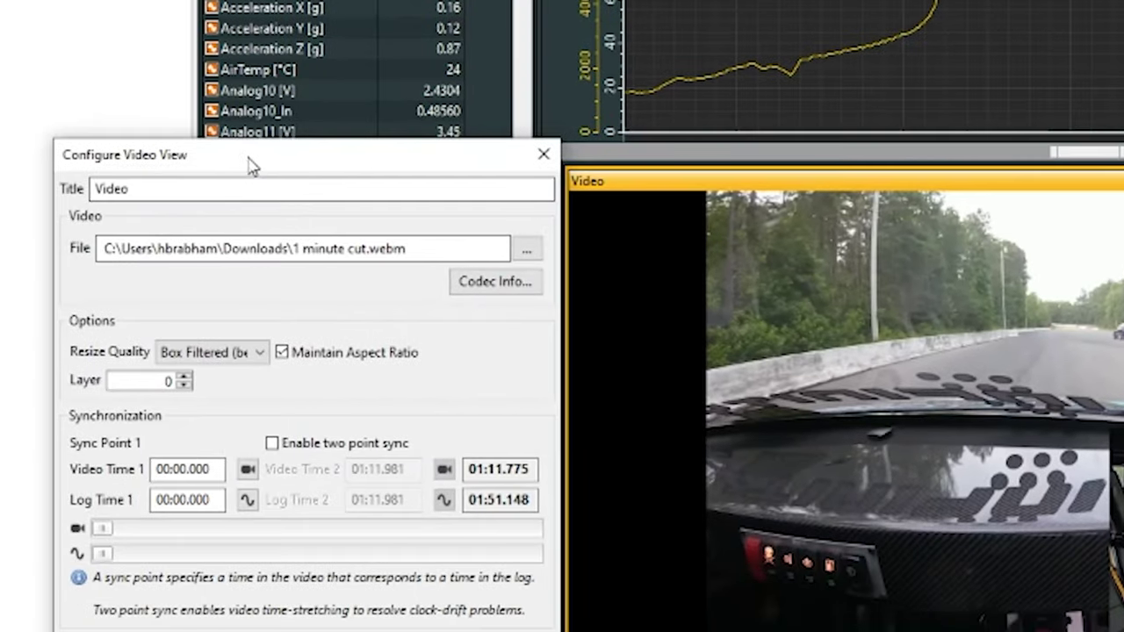
drag(251, 166, 225, 65)
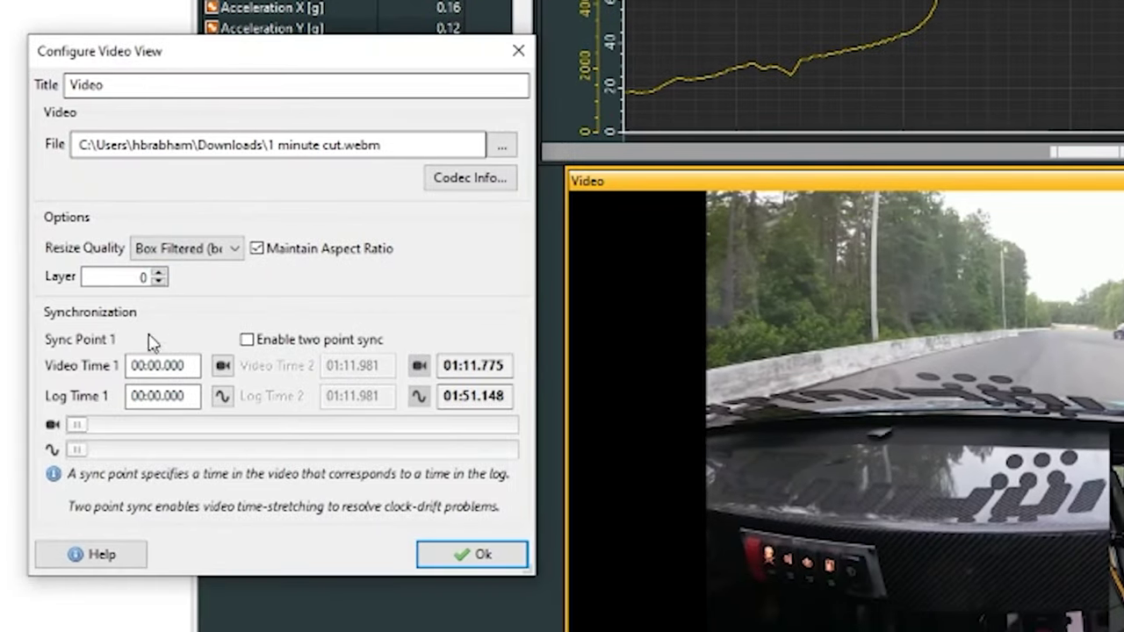
click(224, 398)
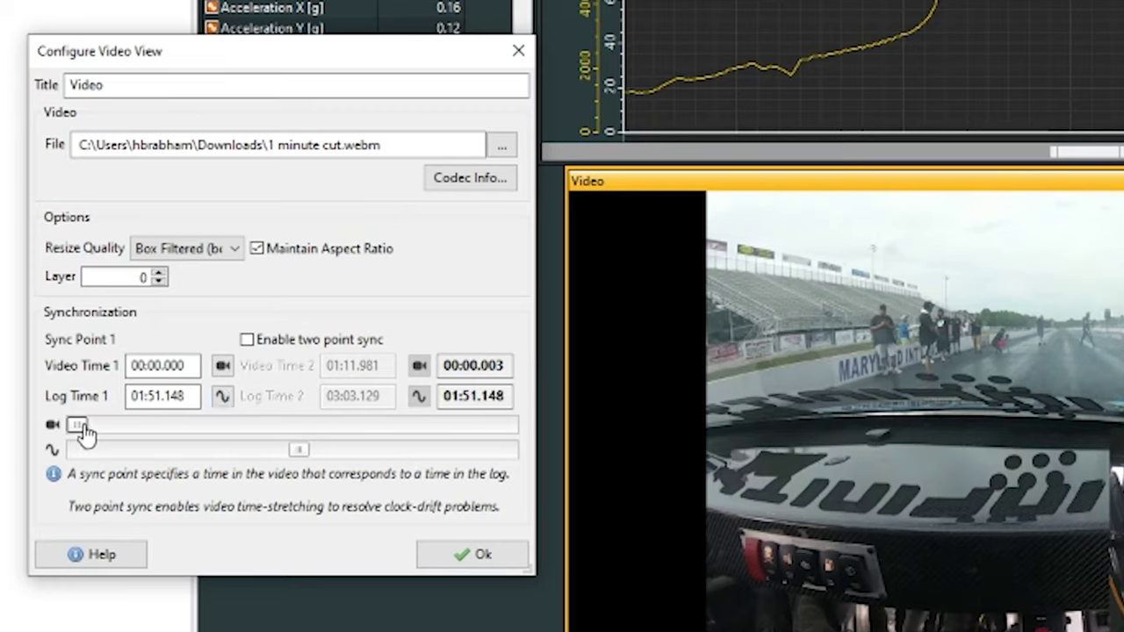
Slide the video to the 00:43.664 launch frame, confirm, and check the sync before launch.
drag(79, 431, 252, 442)
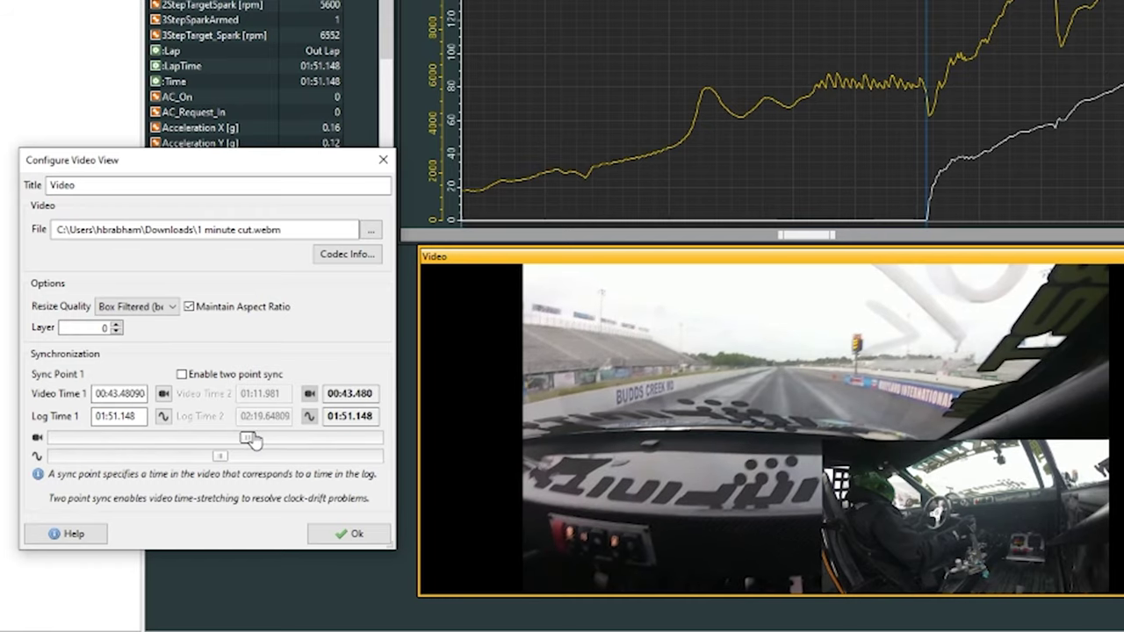
drag(252, 441, 253, 440)
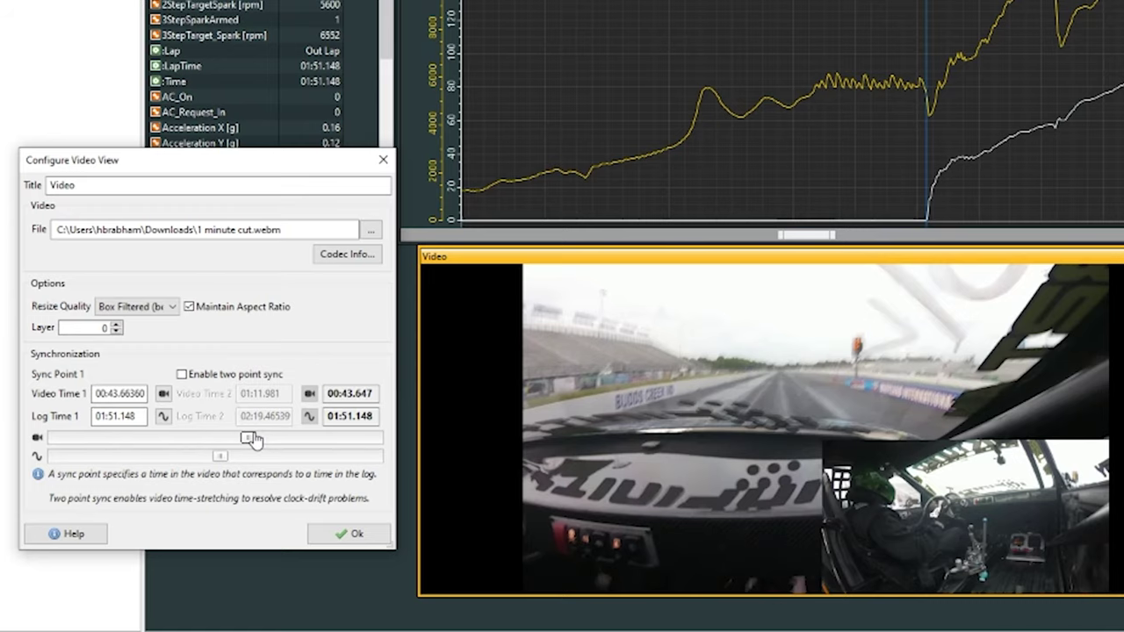
click(341, 547)
click(758, 102)
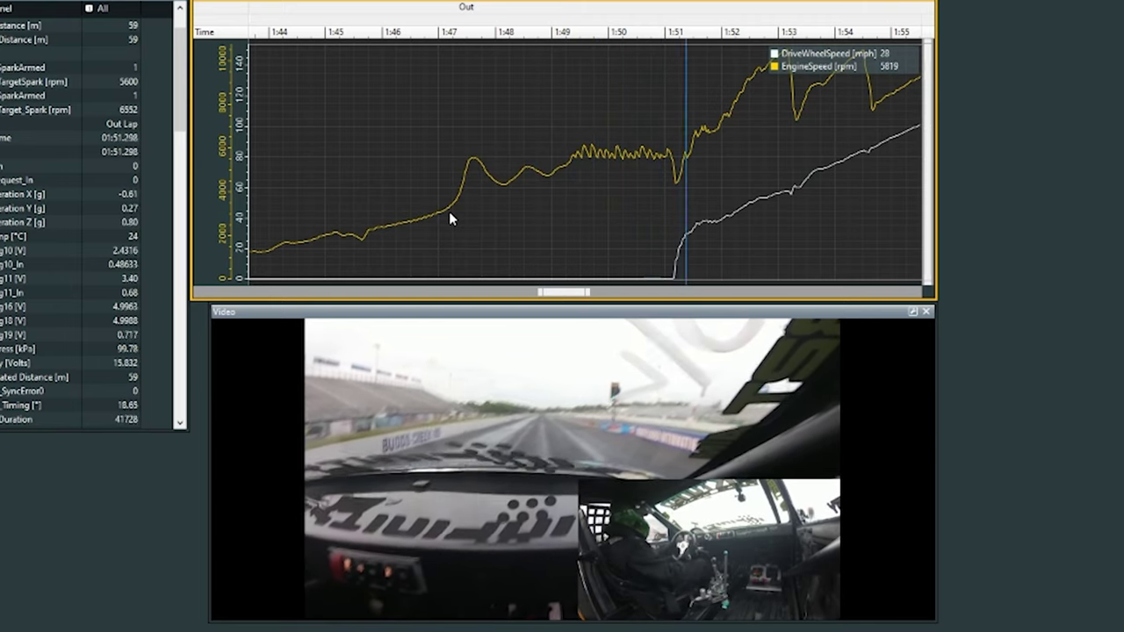
click(664, 235)
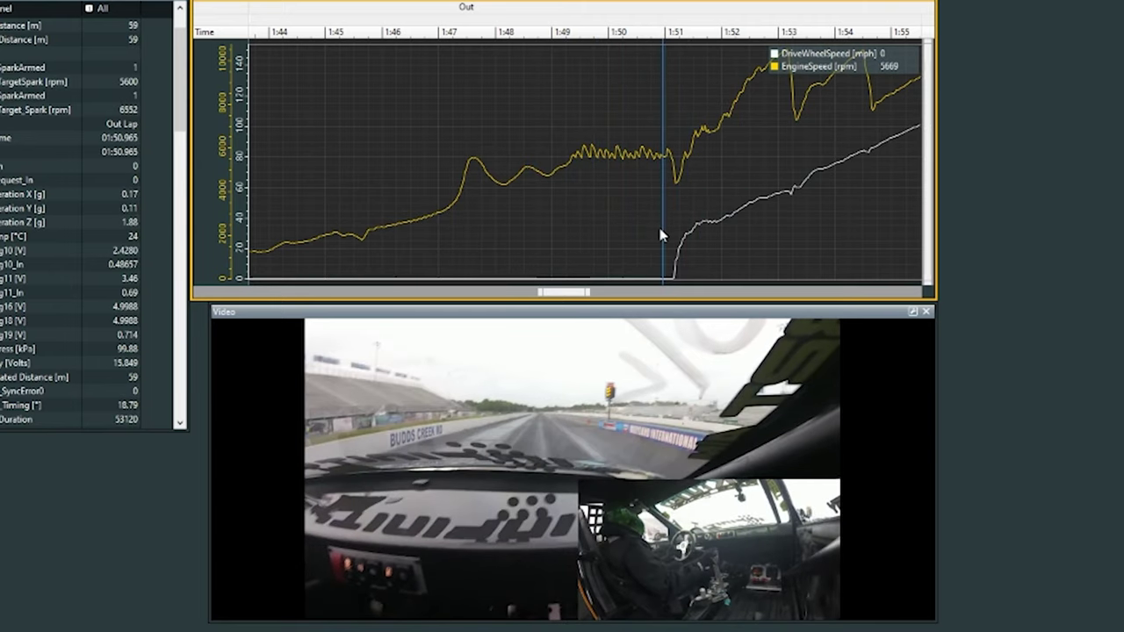
drag(641, 235, 644, 234)
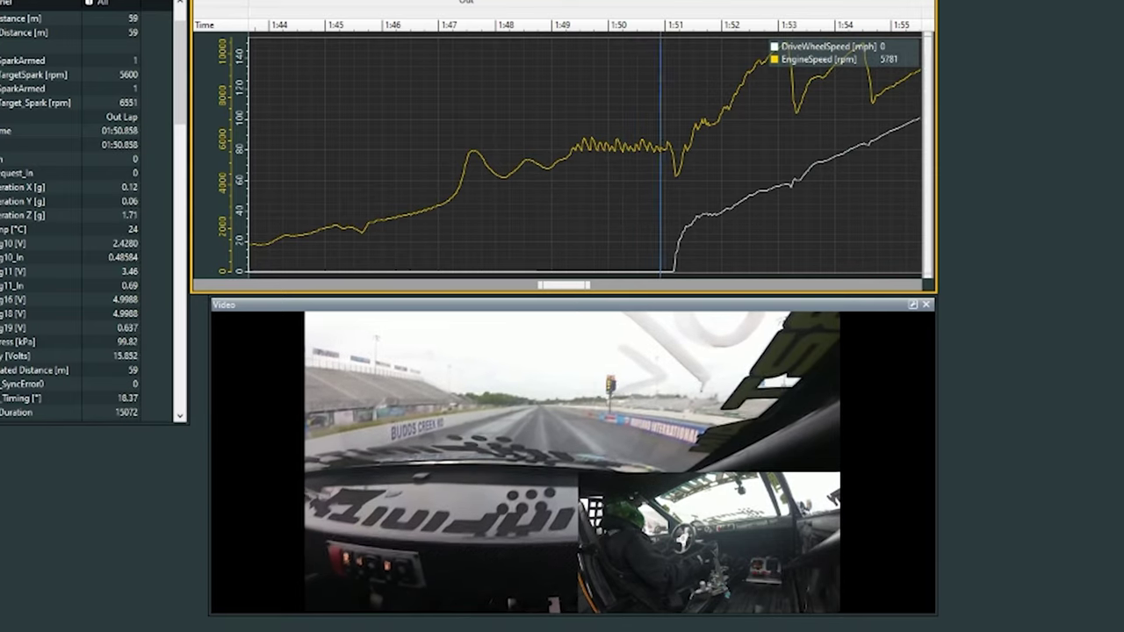
click(673, 225)
click(653, 224)
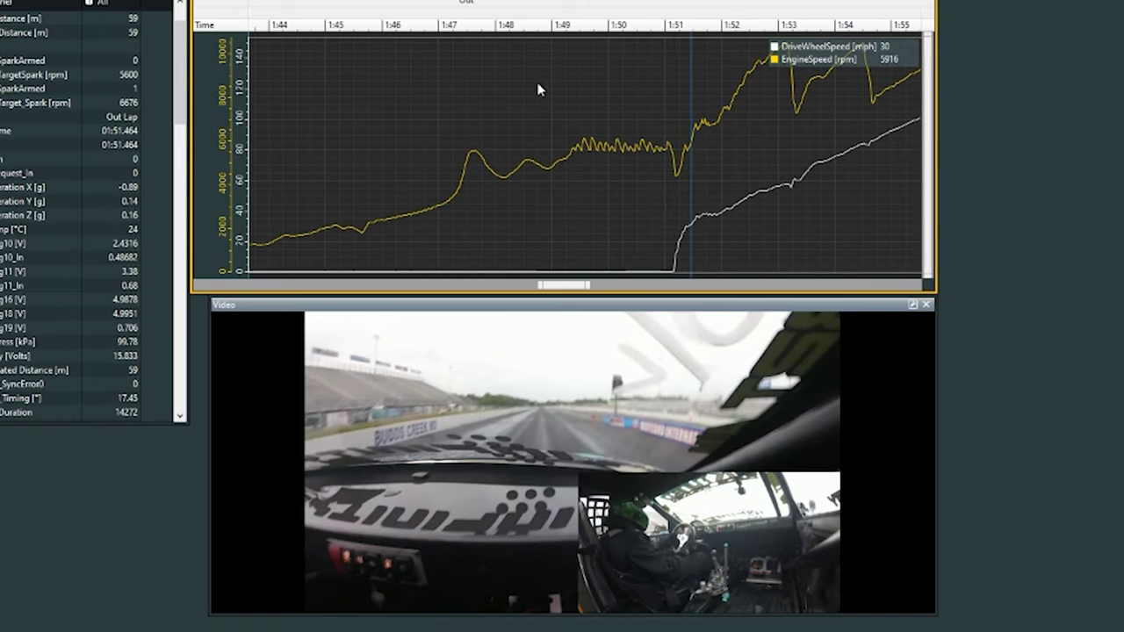
key(Left)
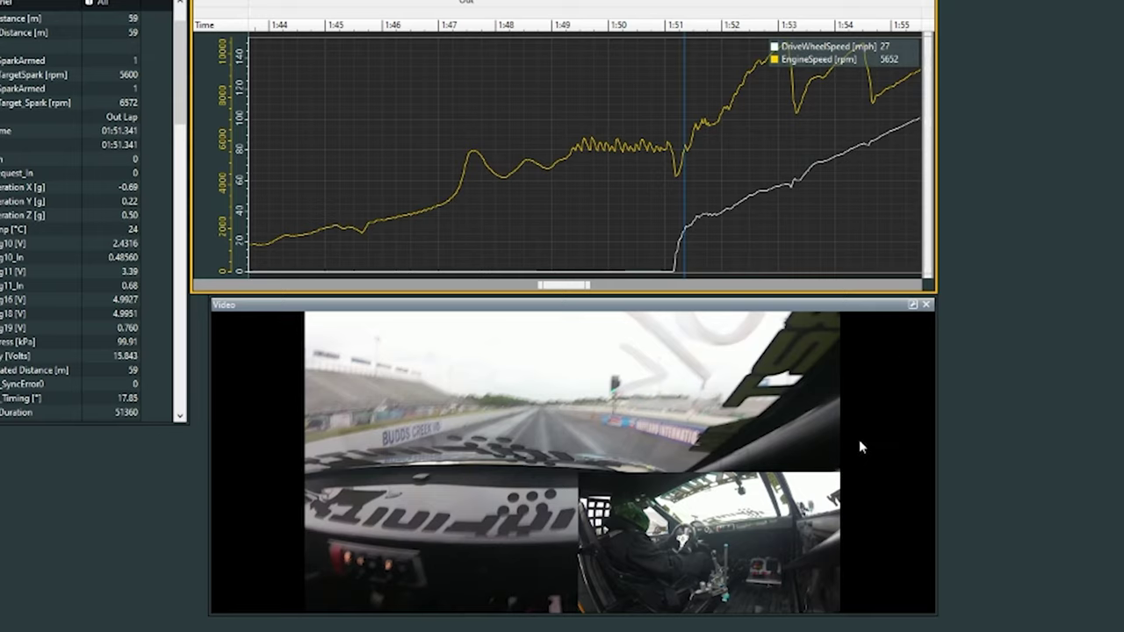
Add a Tacho gauge to the video, move it to the lower right and shrink it.
right_click(872, 394)
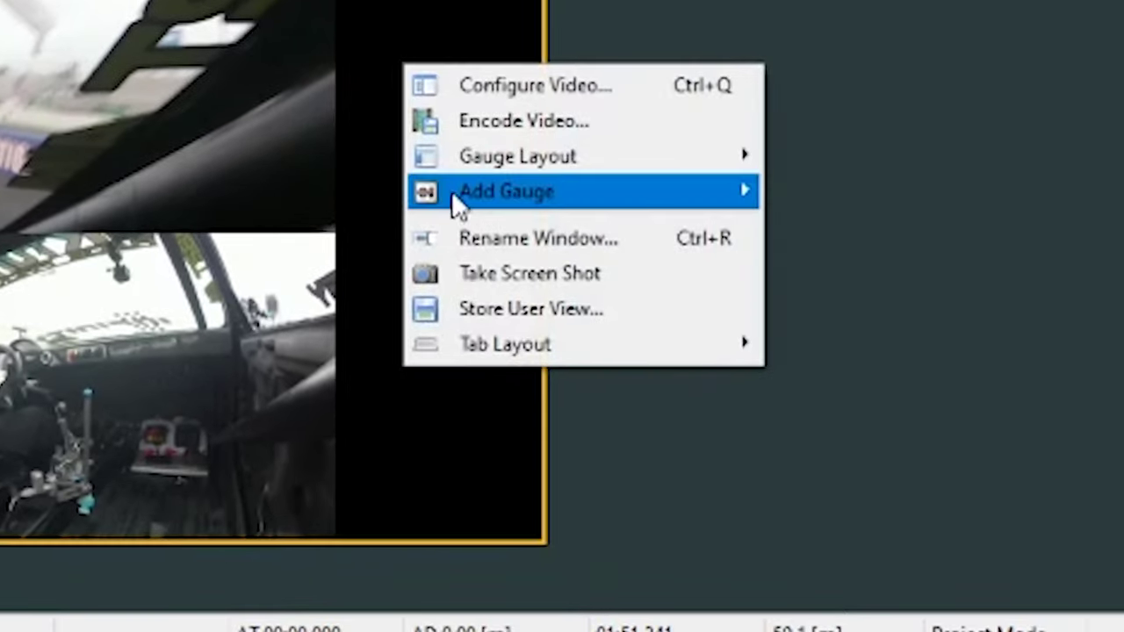
mouse_move(895, 461)
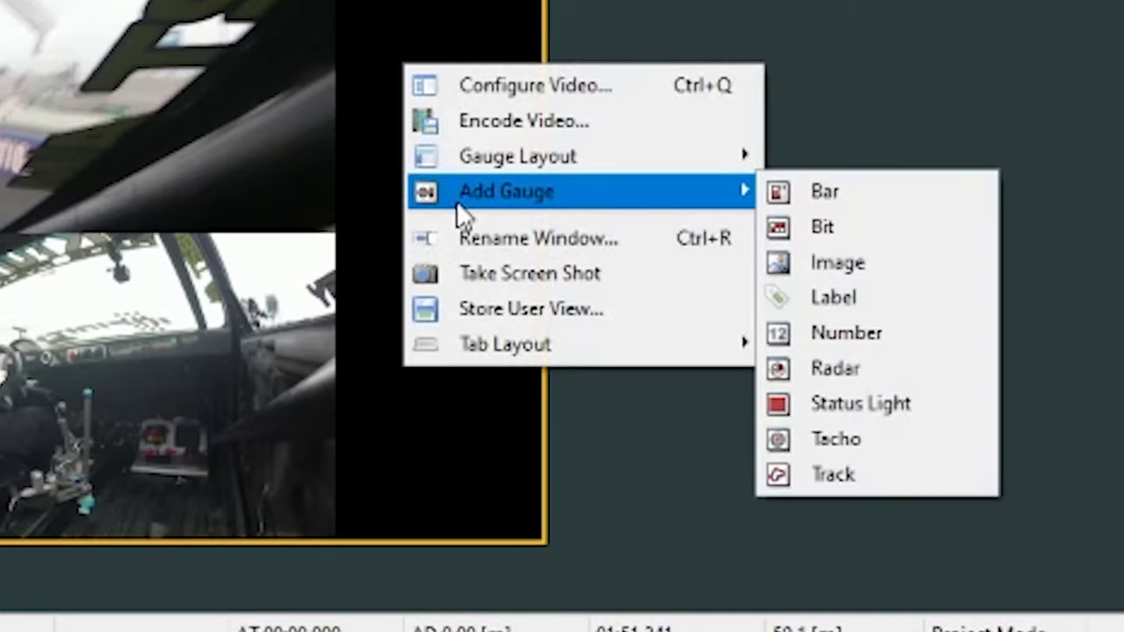
click(889, 441)
right_click(272, 195)
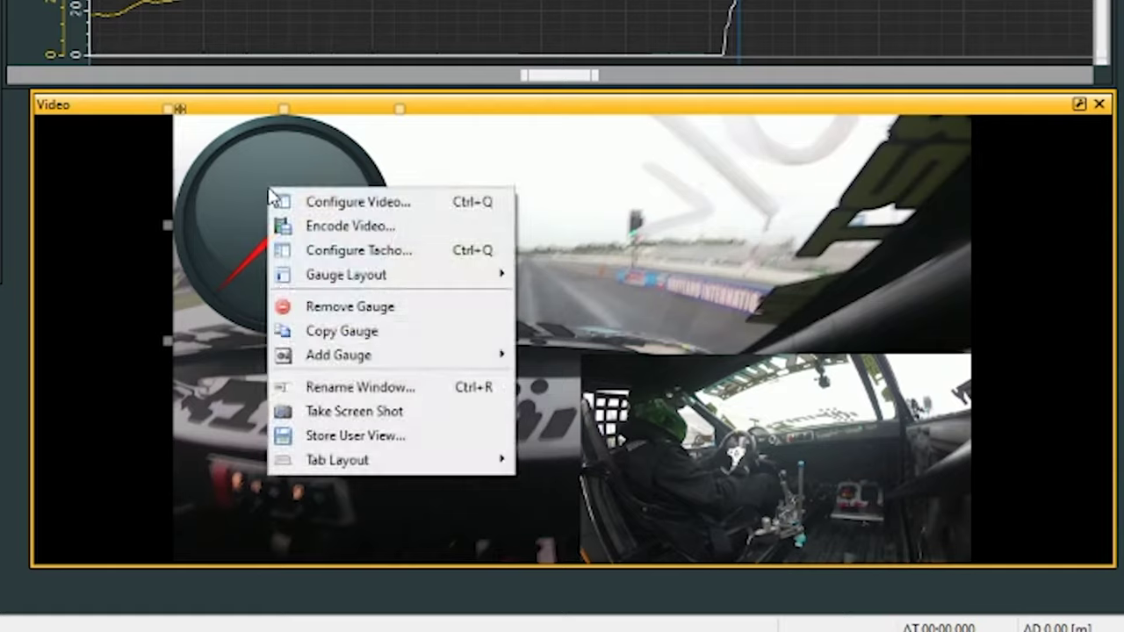
key(Escape)
drag(294, 206, 923, 380)
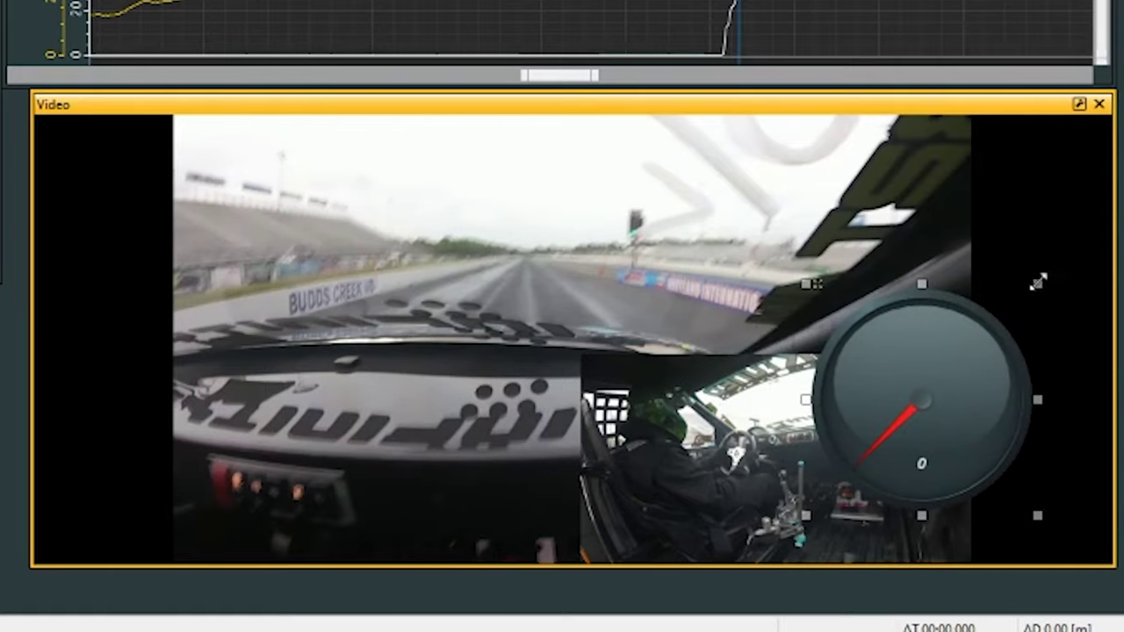
drag(1038, 282, 867, 490)
Add a second, larger Tacho gauge and move it to the video's bottom-right.
right_click(867, 489)
mouse_move(935, 358)
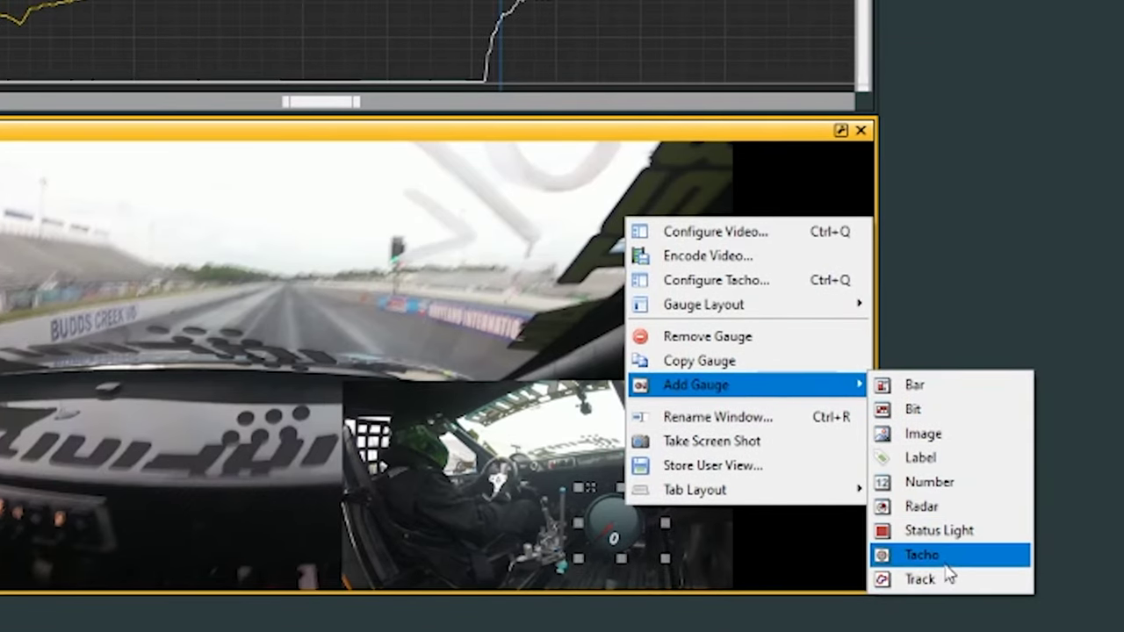
click(945, 562)
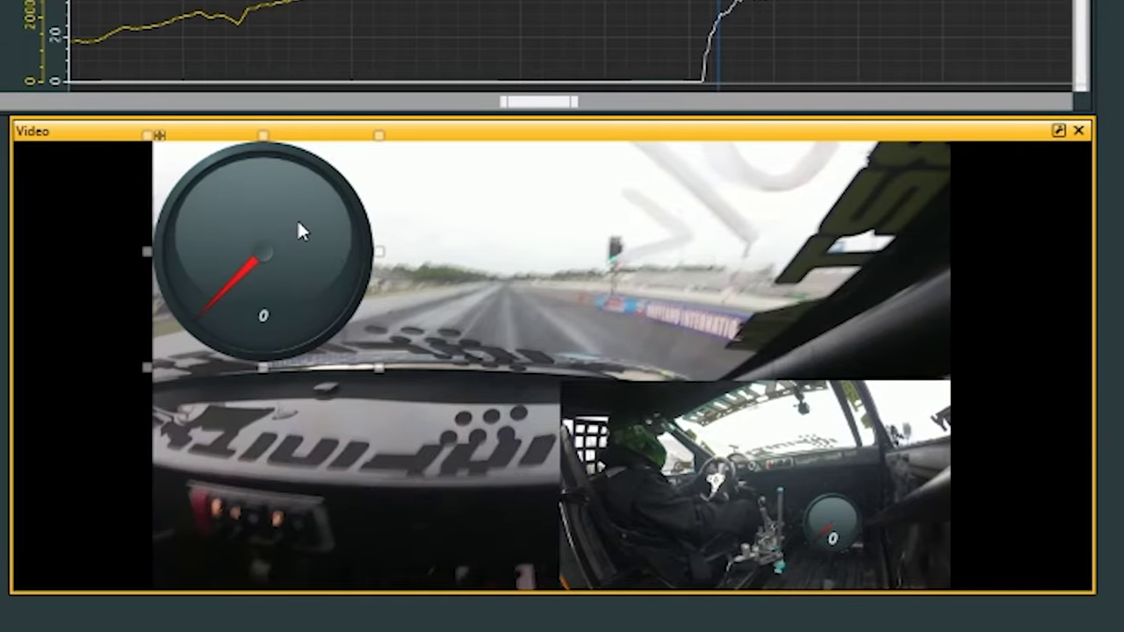
drag(298, 230, 938, 380)
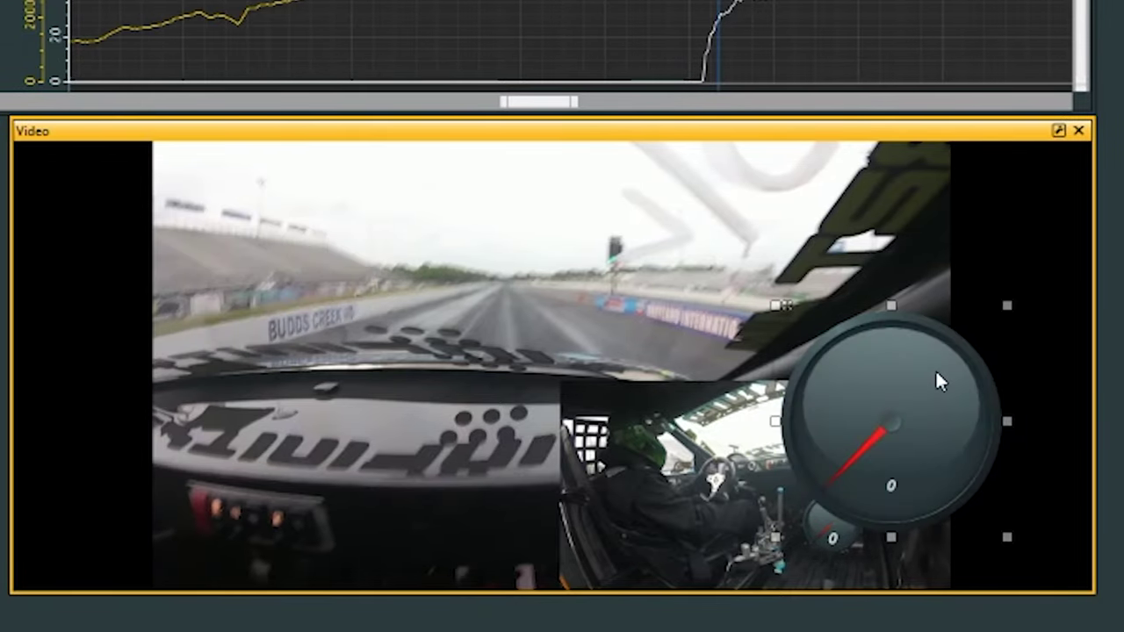
Bind the larger Tacho gauge to the EngineSpeed channel.
double_click(934, 380)
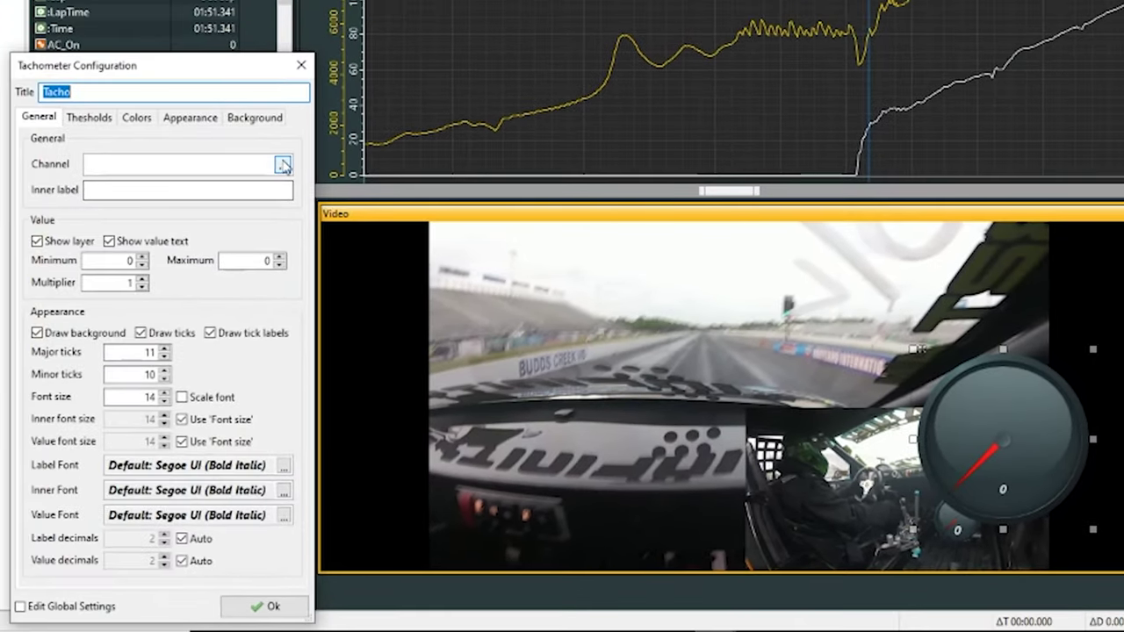
click(282, 165)
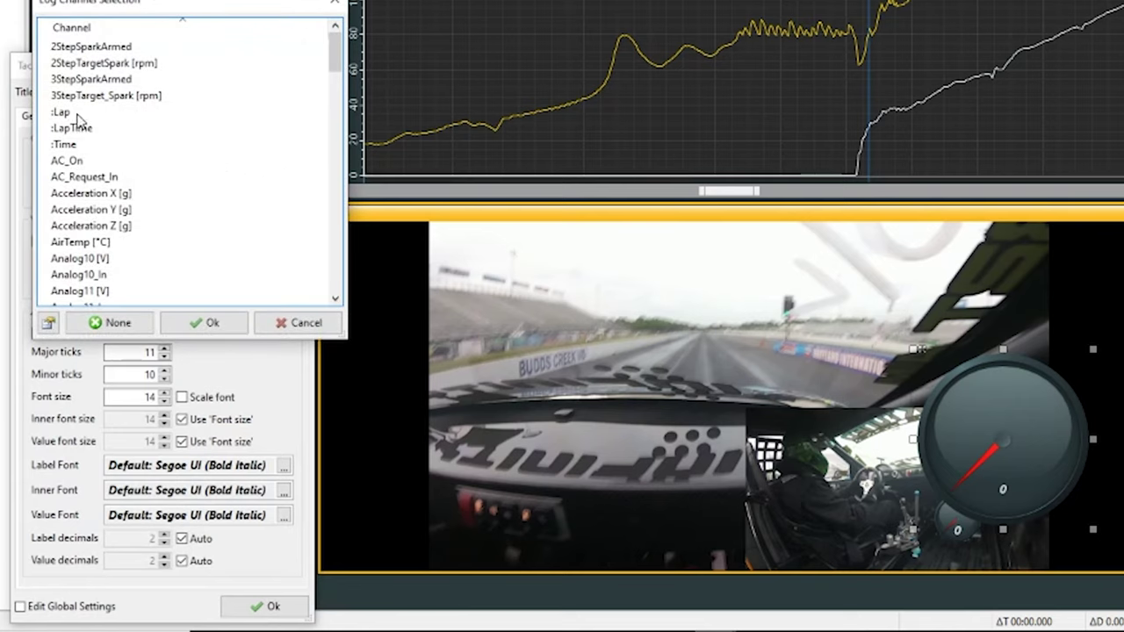
click(79, 232)
scroll(78, 236, down, 9)
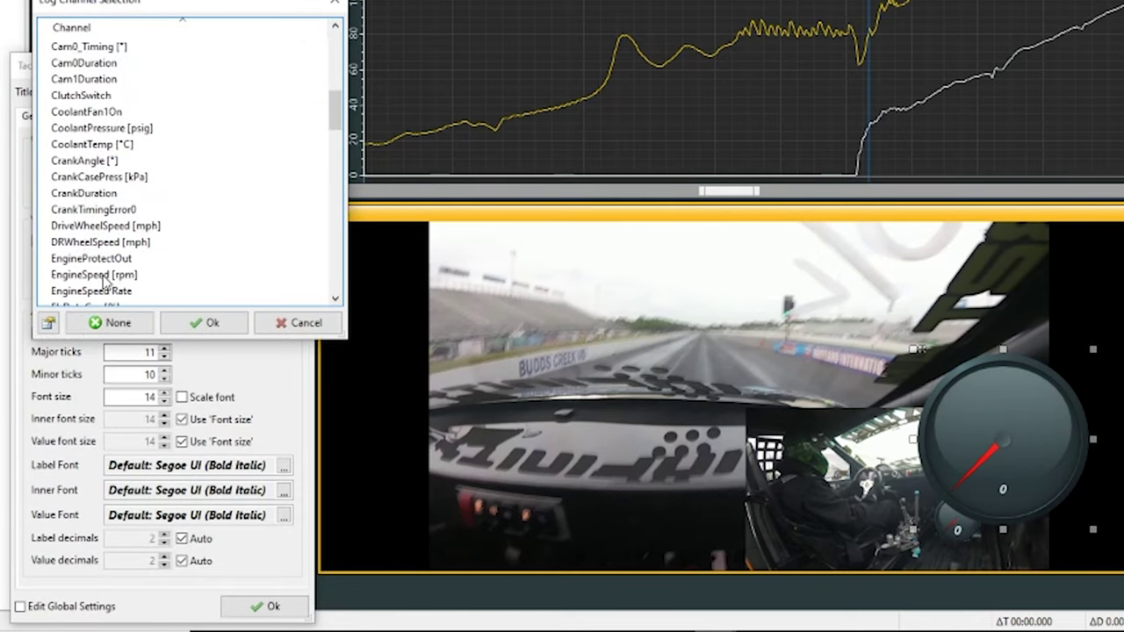
click(104, 275)
click(207, 323)
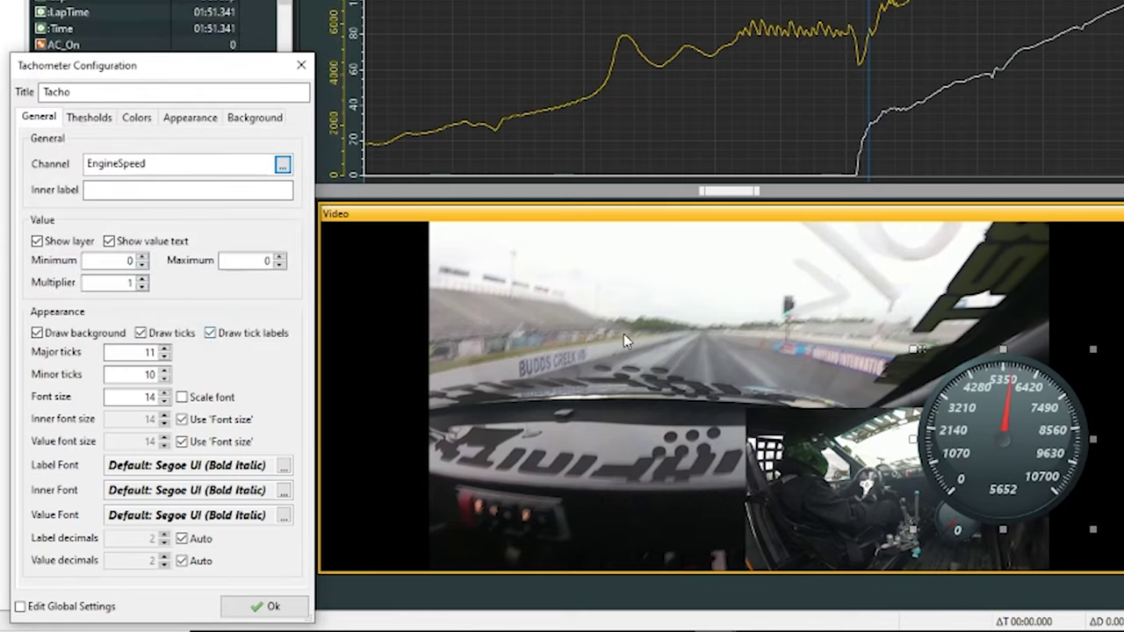
Bind the small gauge to DriveWheelSpeed [mph] via Log Channel Selection.
double_click(966, 531)
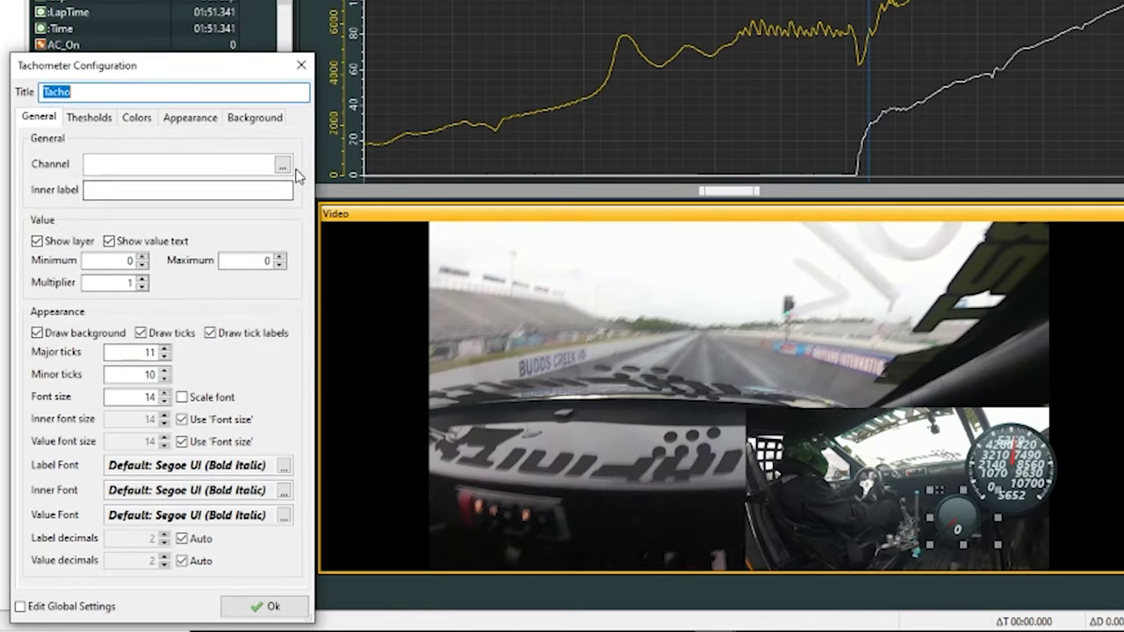
click(282, 165)
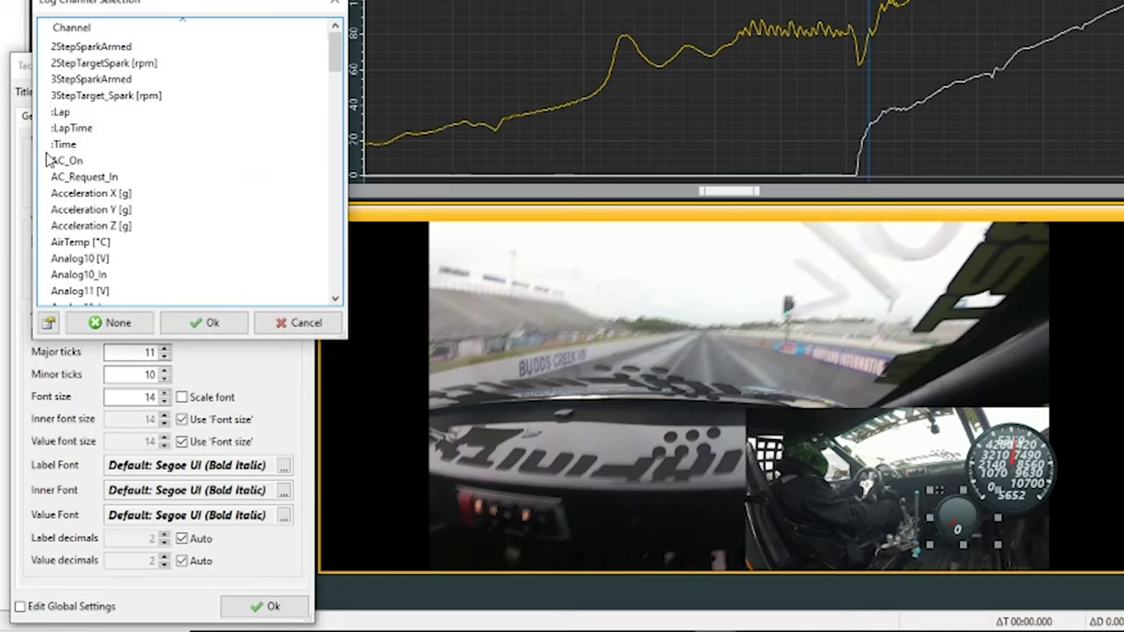
scroll(65, 189, down, 12)
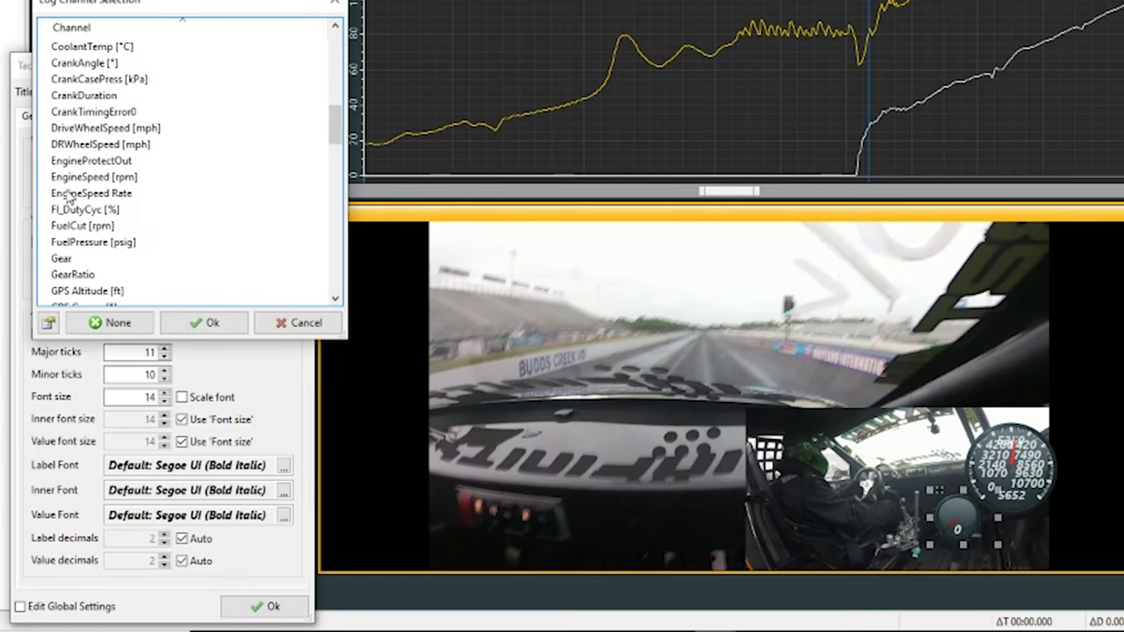
scroll(65, 195, up, 2)
click(88, 221)
click(207, 323)
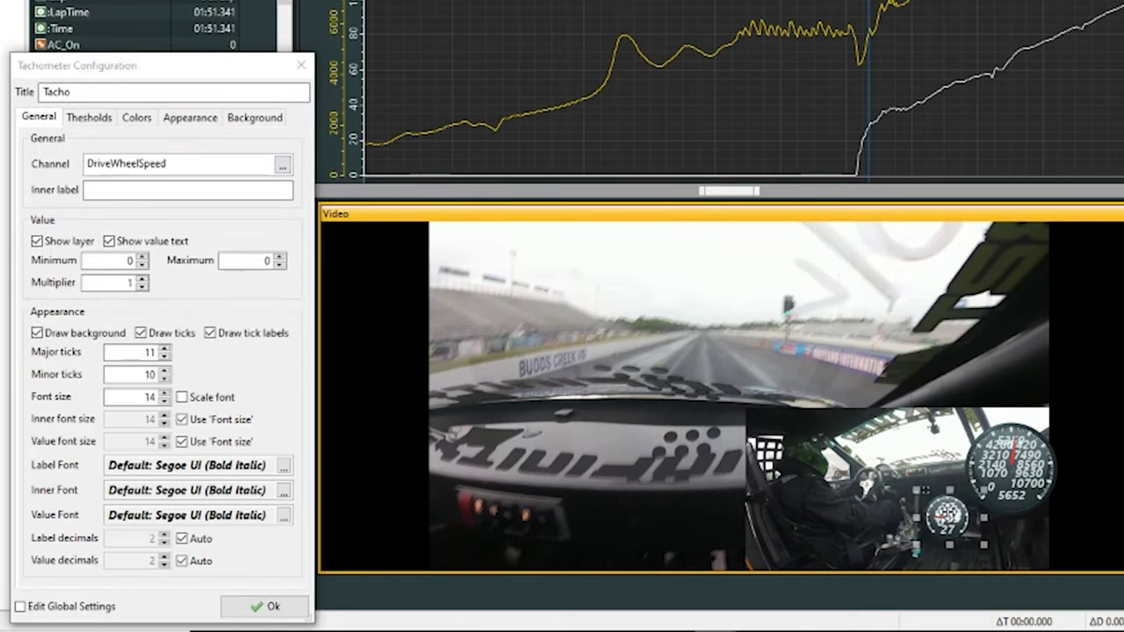
Give the wheel-speed gauge 7 major ticks, 8 minor ticks and font size 8.
drag(944, 514, 884, 440)
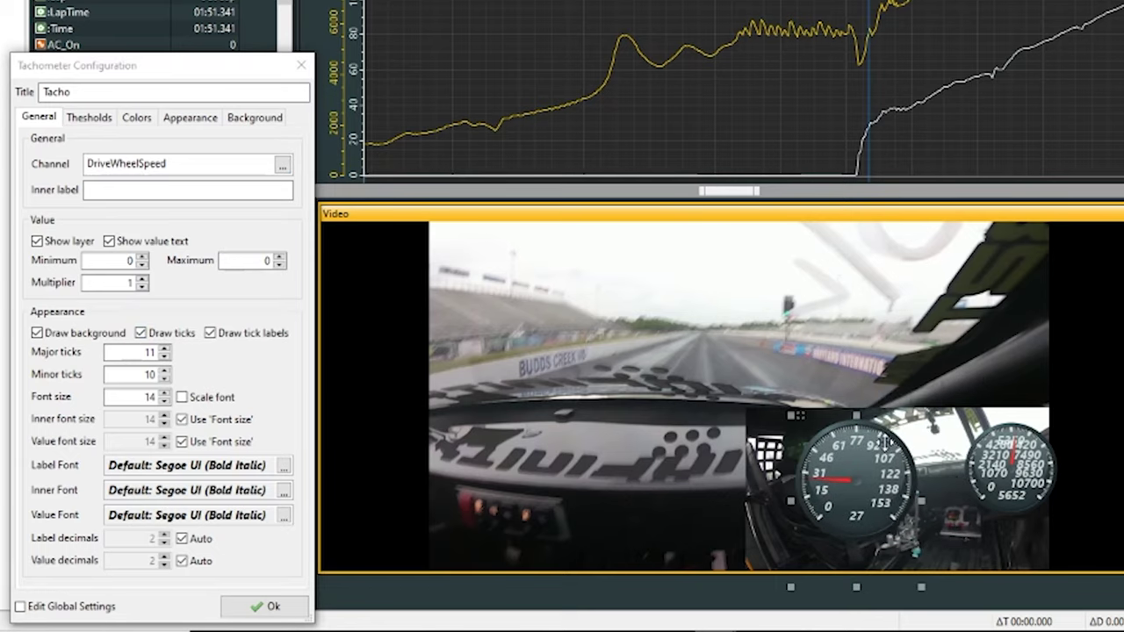
click(164, 357)
click(164, 357)
click(164, 357)
click(164, 357)
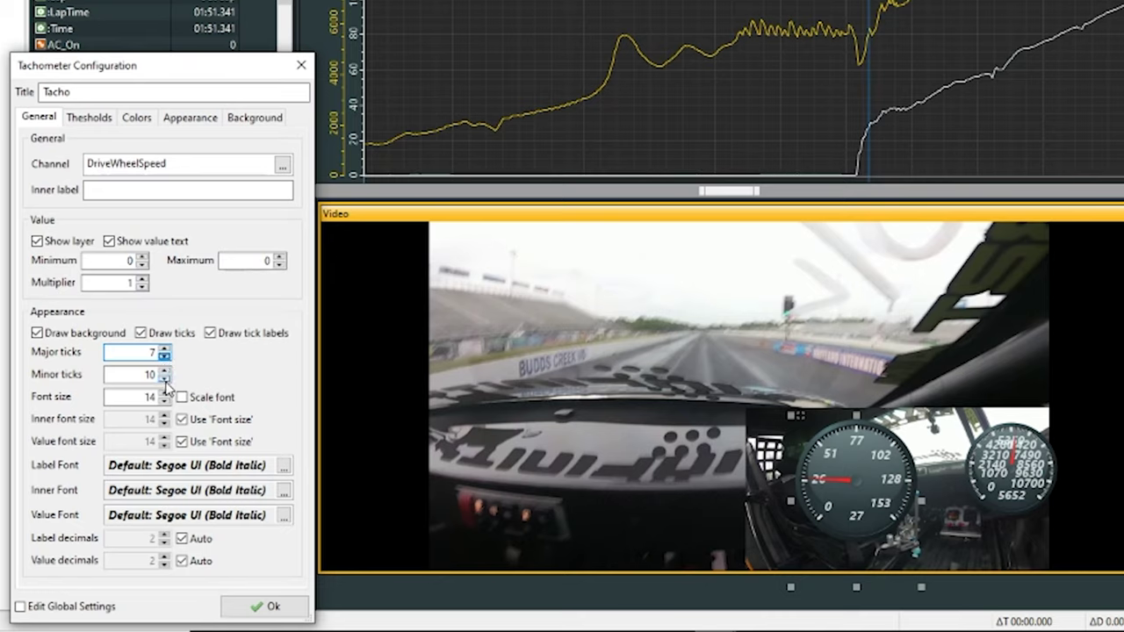
click(164, 378)
click(164, 378)
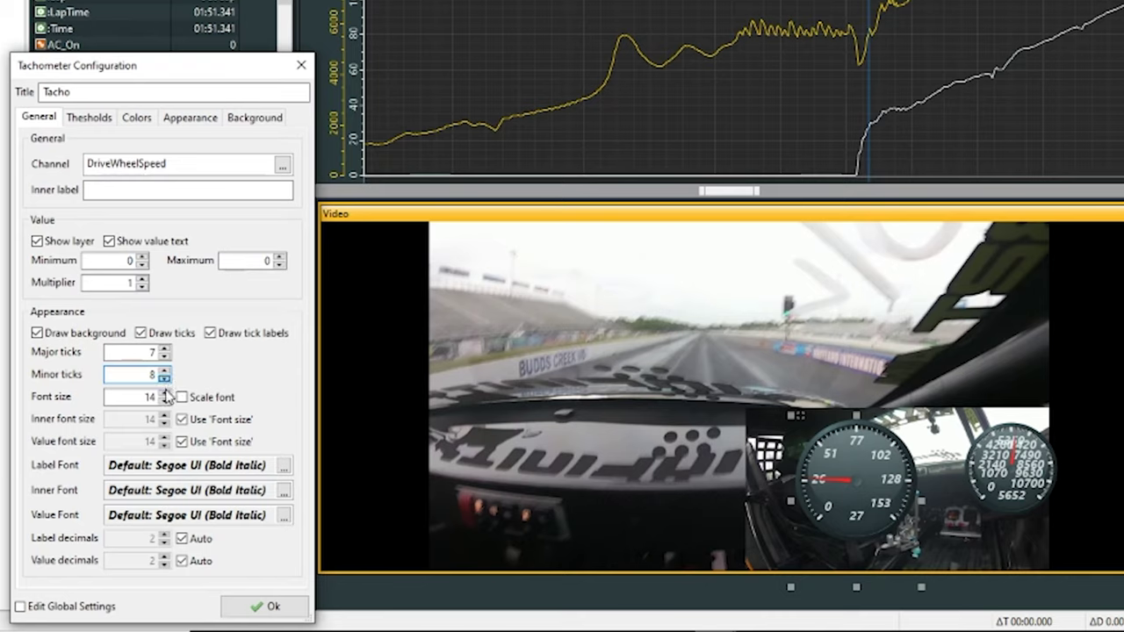
click(165, 402)
click(164, 401)
click(164, 401)
click(164, 401)
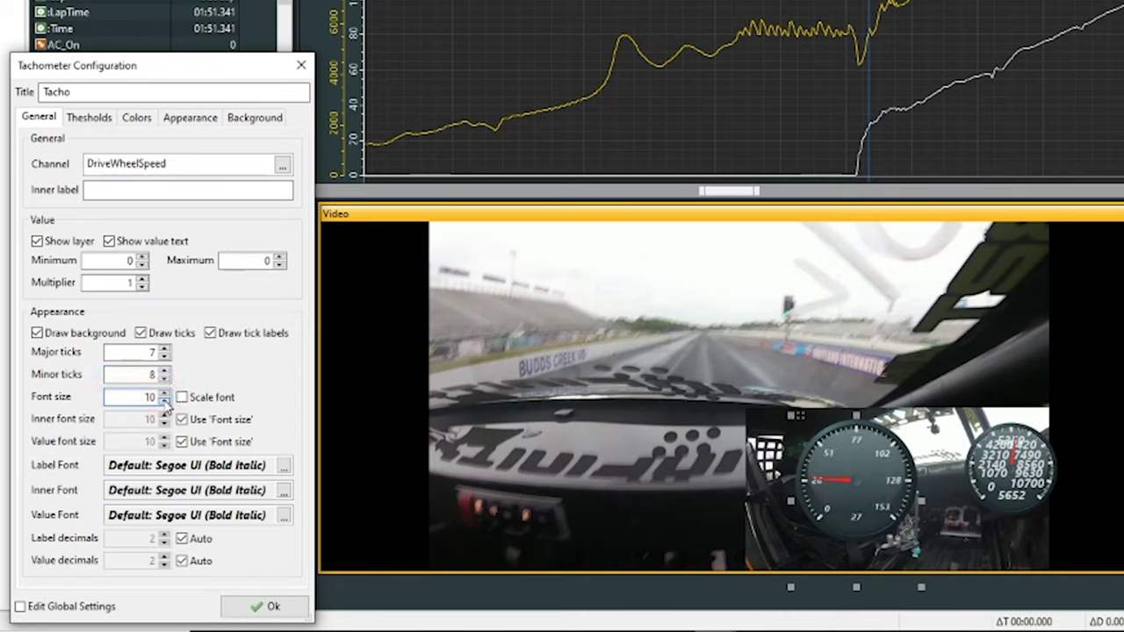
click(165, 402)
click(164, 402)
Shrink the wheel-speed gauge into the lower right and select the large tachometer gauge.
drag(865, 475, 939, 522)
click(1014, 495)
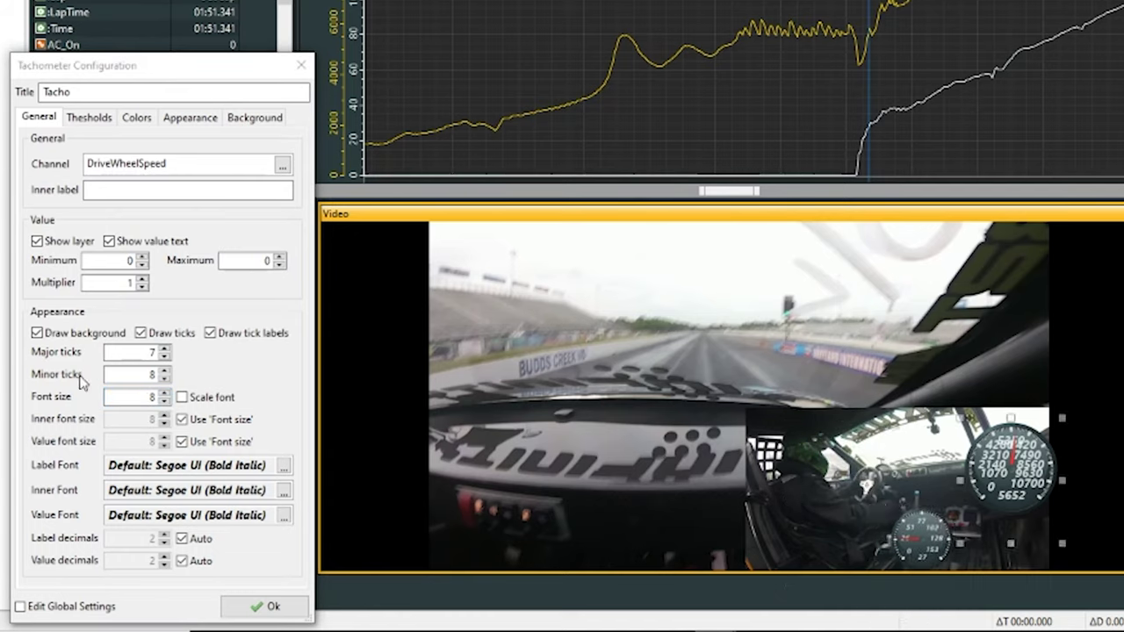
drag(235, 67, 237, 36)
Give the EngineSpeed tacho 10 major ticks, 7 minor ticks, font size 10 and multiplier 0.001.
click(164, 325)
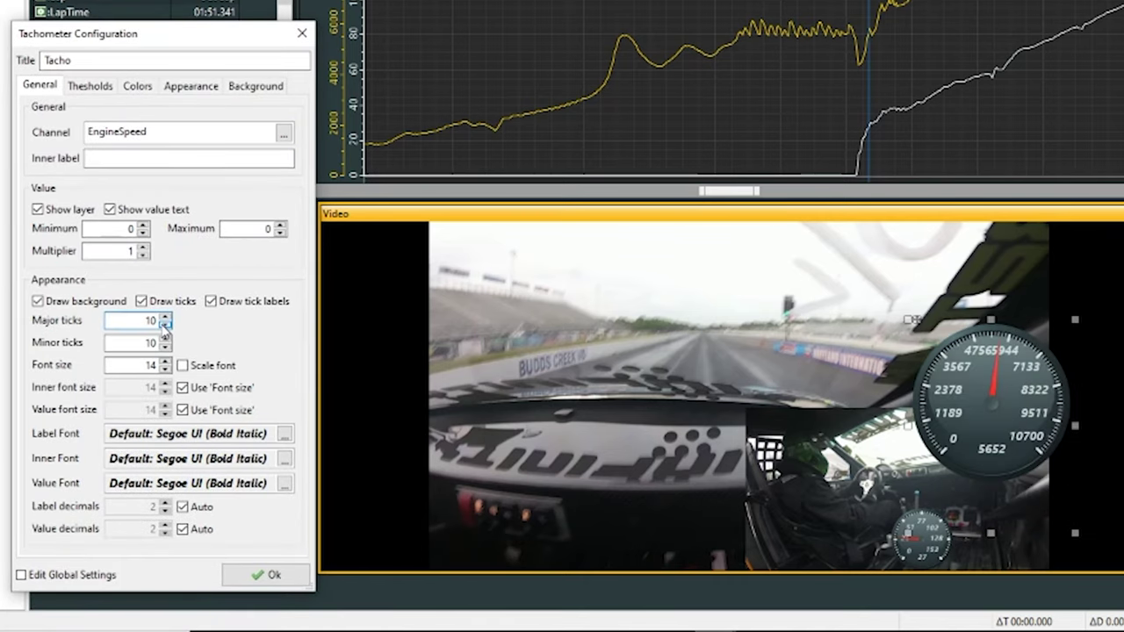
click(165, 347)
click(165, 347)
click(165, 347)
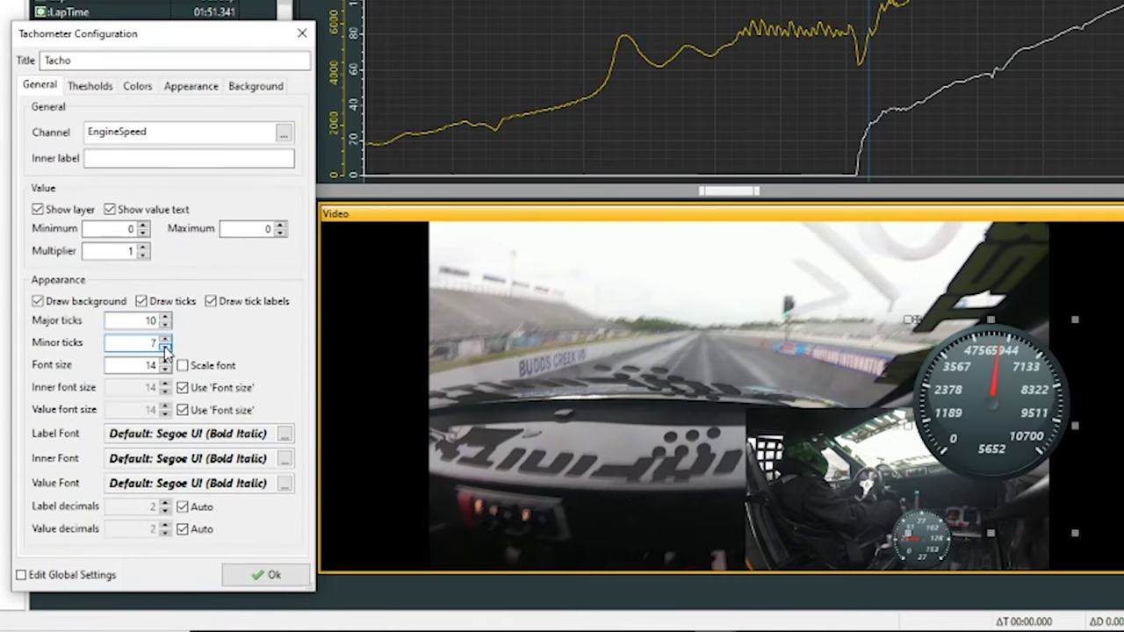
click(164, 370)
click(164, 370)
click(164, 370)
click(164, 370)
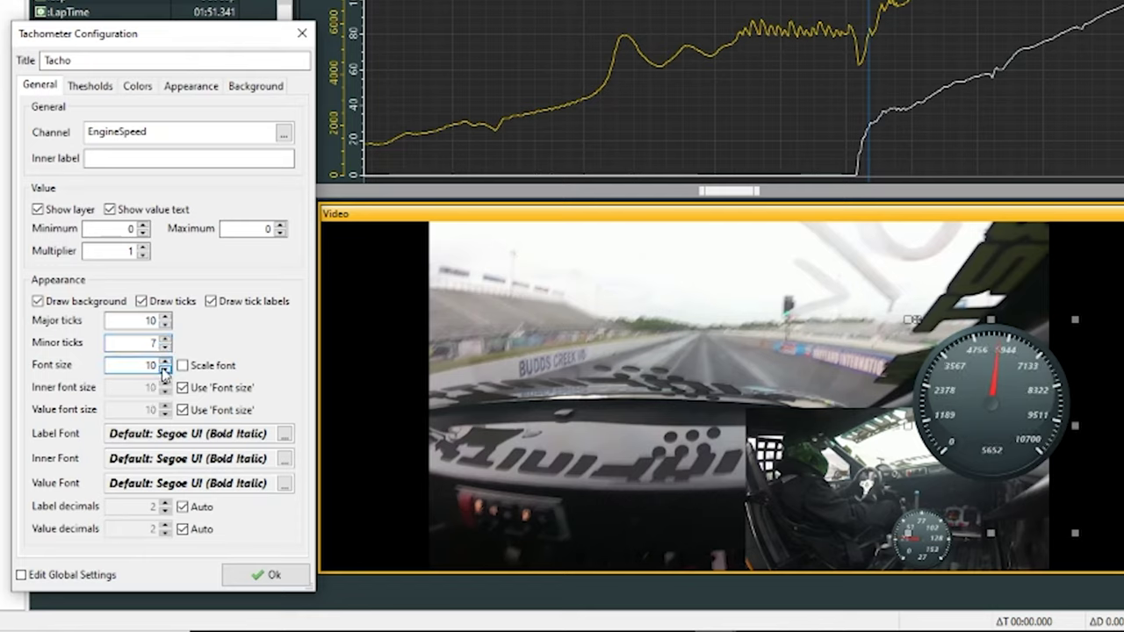
click(143, 255)
click(143, 255)
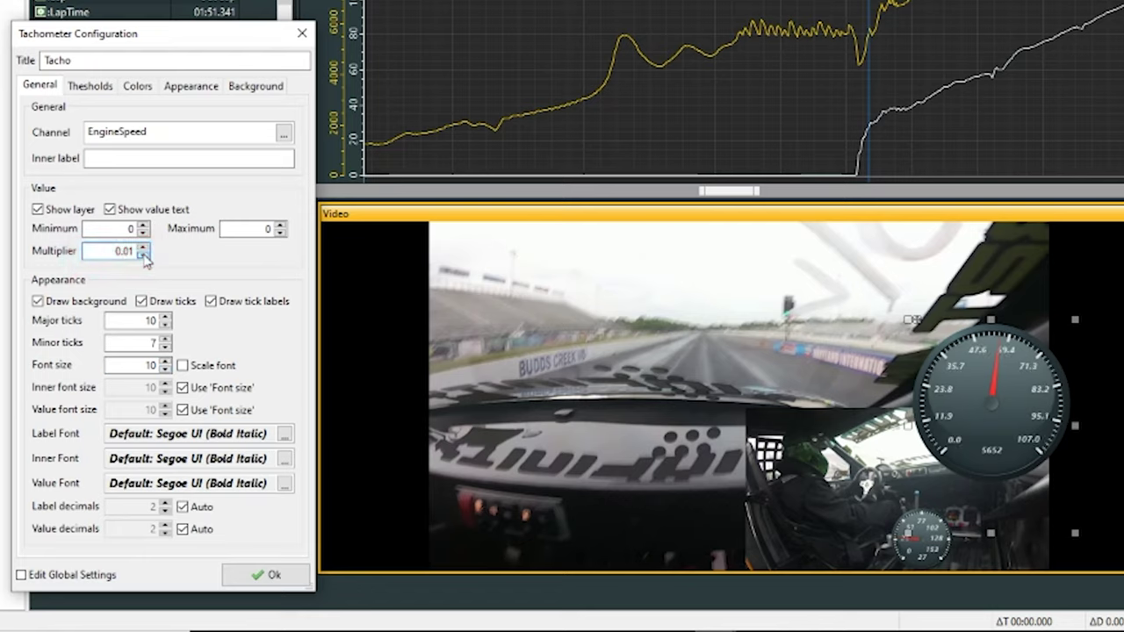
click(143, 255)
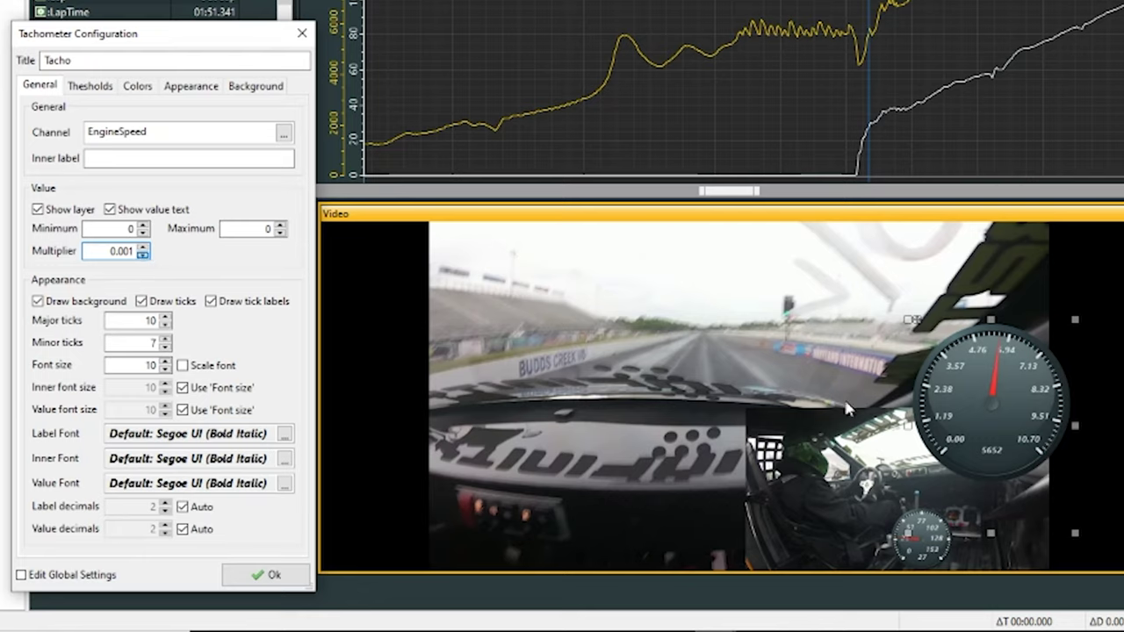
click(254, 228)
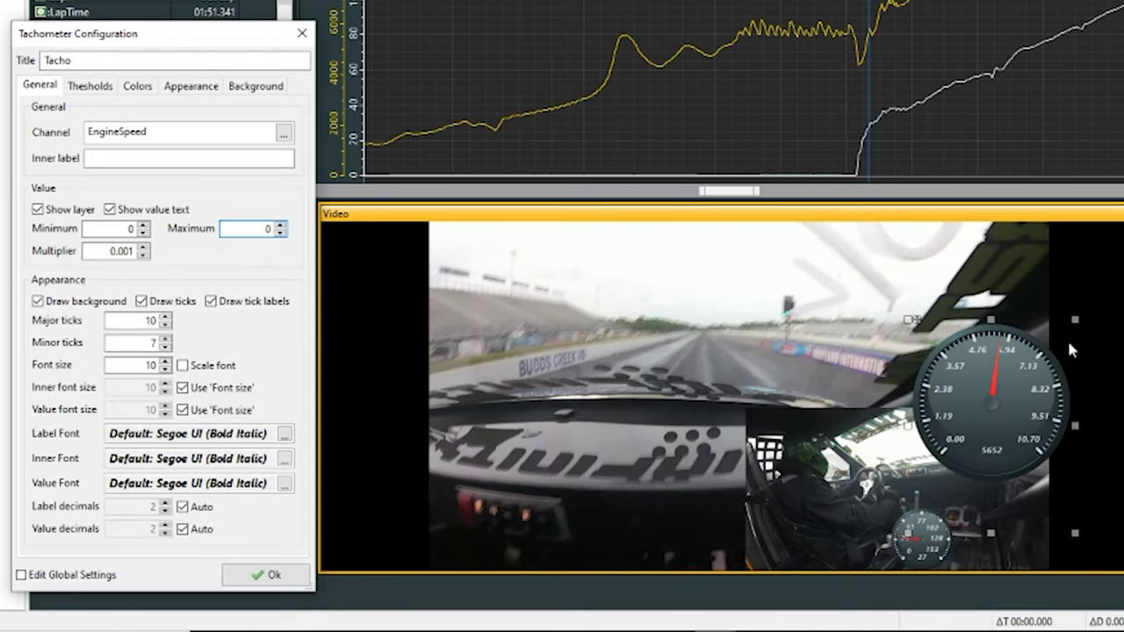
Set the TachoArmature needle colour to Blue on the Colors tab.
click(91, 86)
click(137, 86)
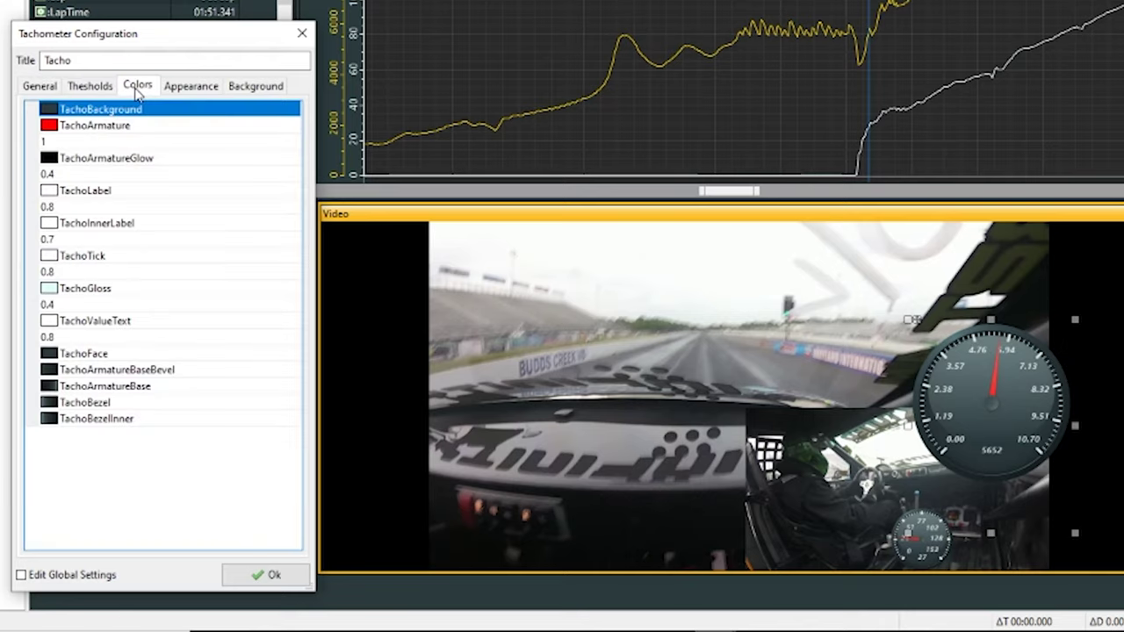
click(105, 127)
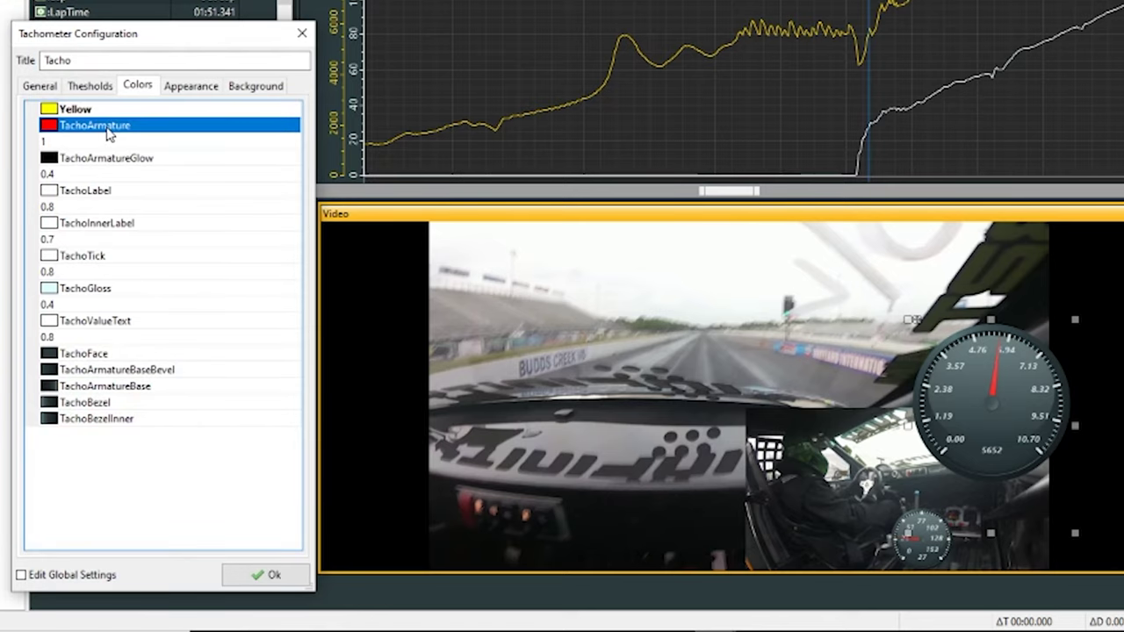
click(106, 126)
click(294, 126)
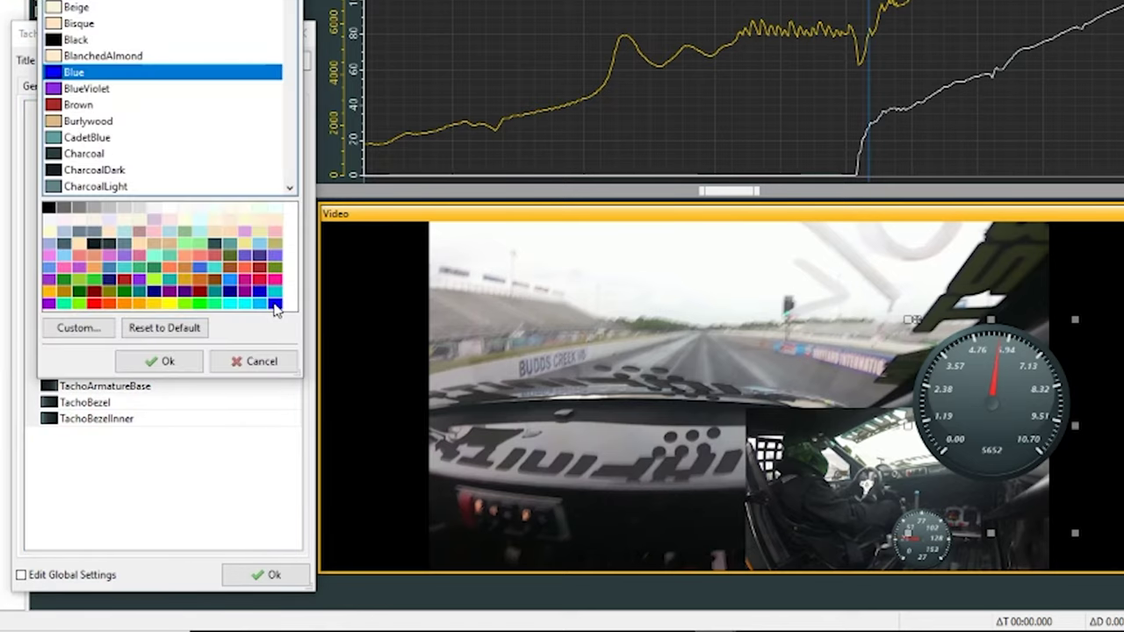
click(167, 362)
click(265, 574)
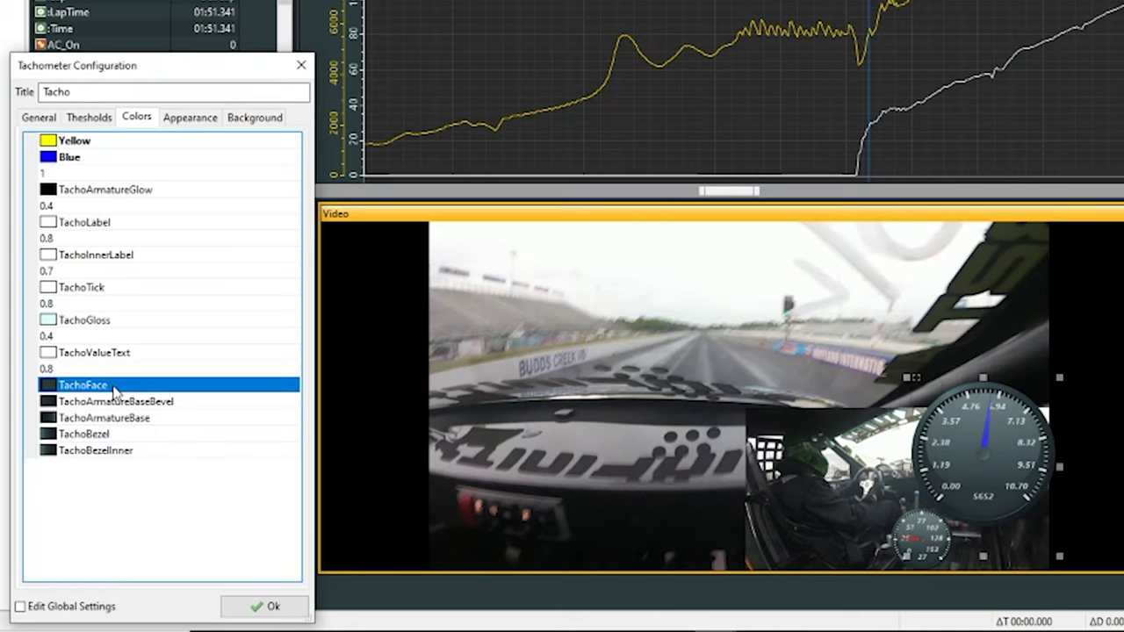
Fill the TachoFace with the orange GaugeFill gradient.
click(114, 386)
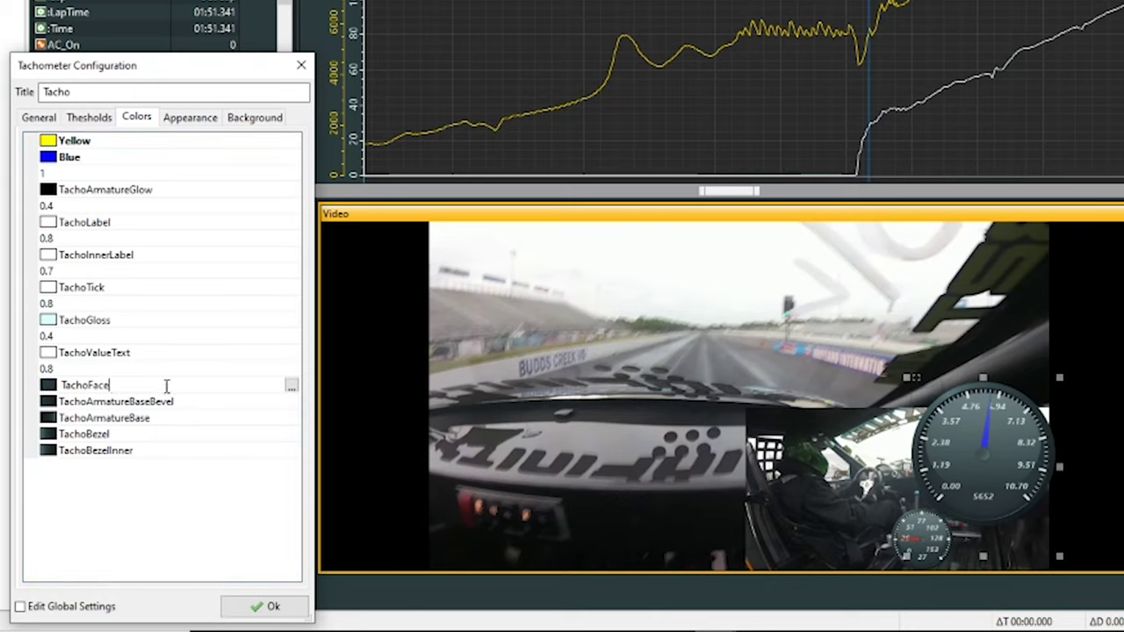
click(290, 385)
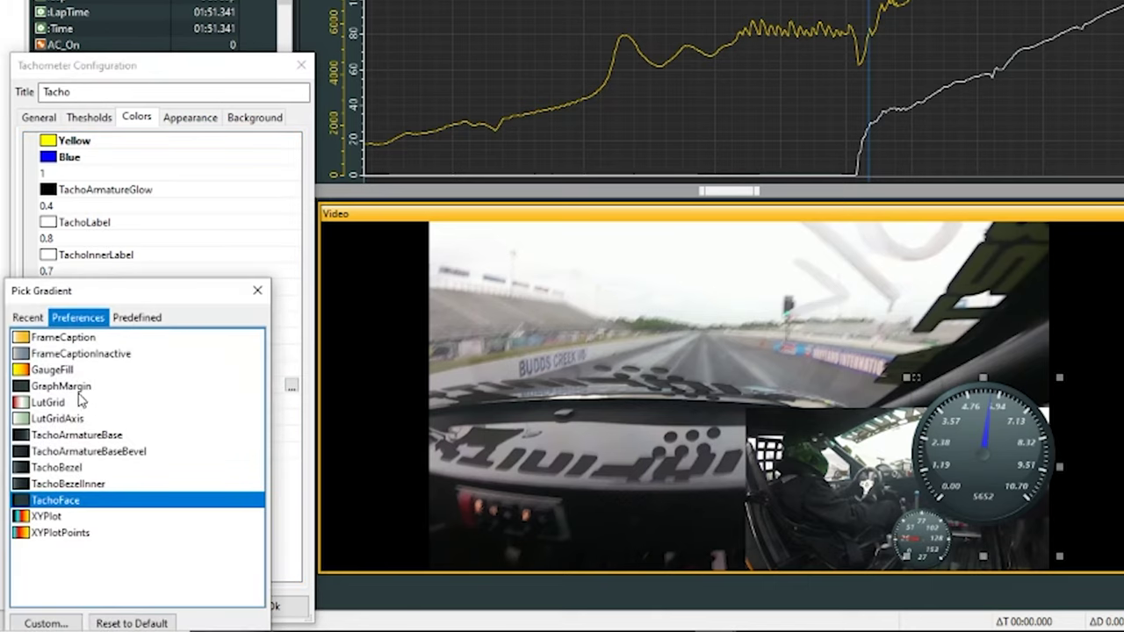
click(53, 369)
drag(148, 304, 148, 200)
click(131, 564)
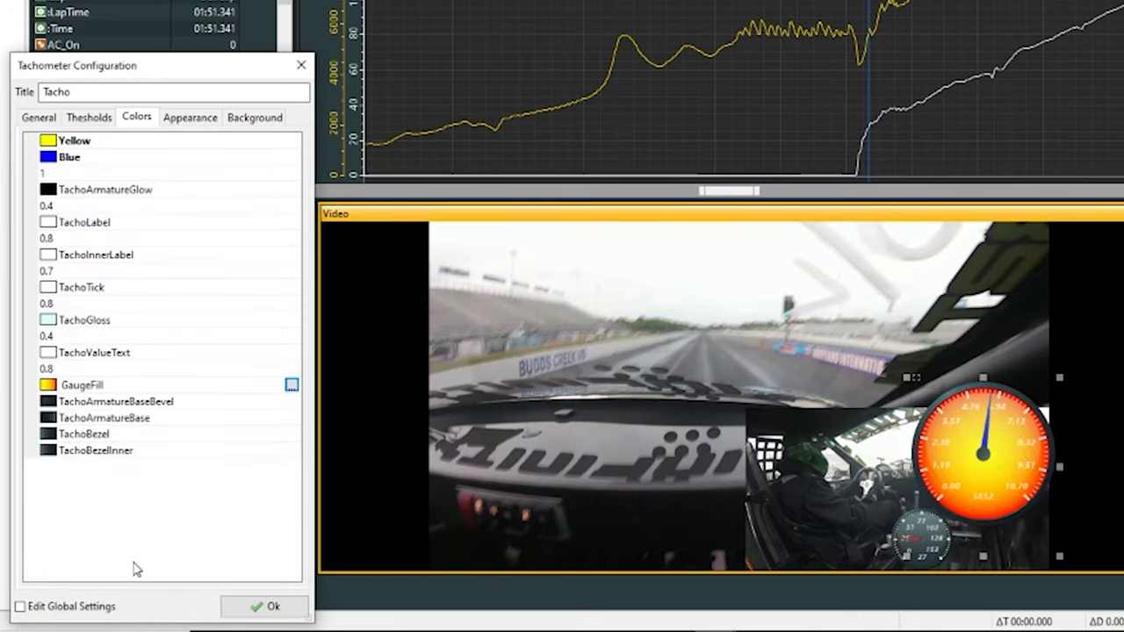
Shrink the tachometer to the top right and place the wheel-speed gauge beneath it.
drag(1060, 387, 1023, 243)
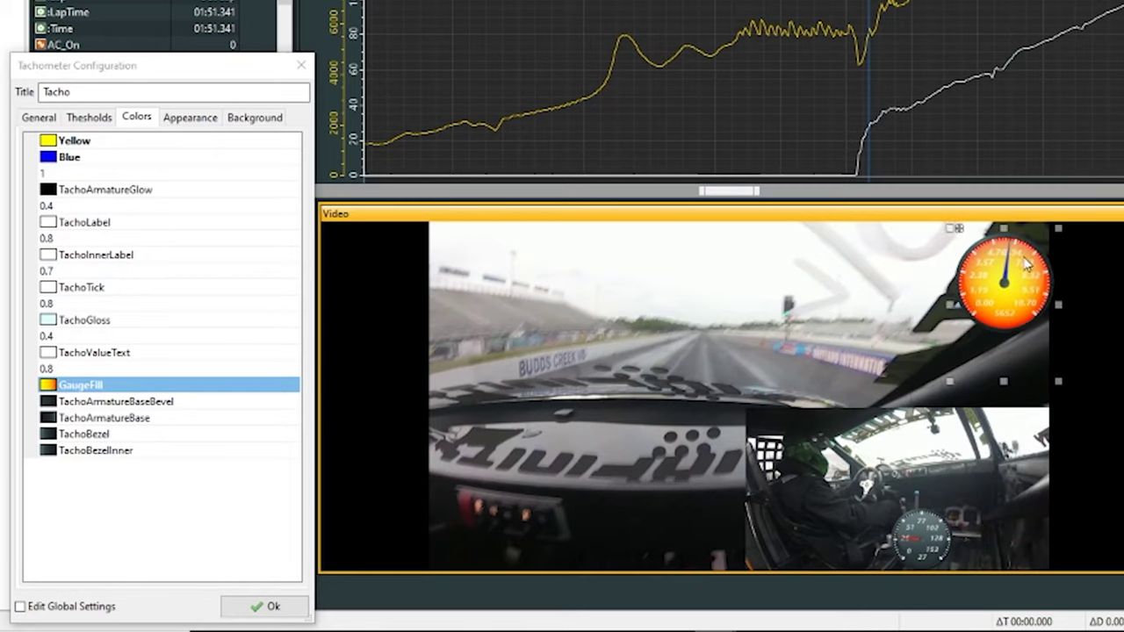
click(938, 525)
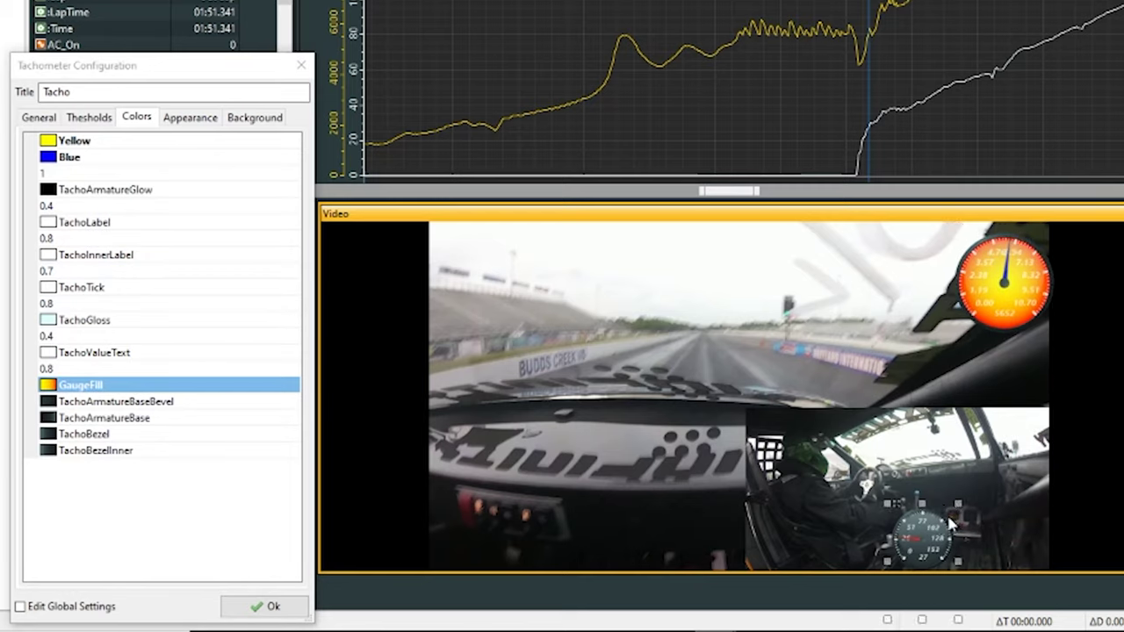
drag(938, 520, 1019, 358)
Accept the Tachometer Configuration with Ok after viewing its appearance and background tabs.
click(190, 117)
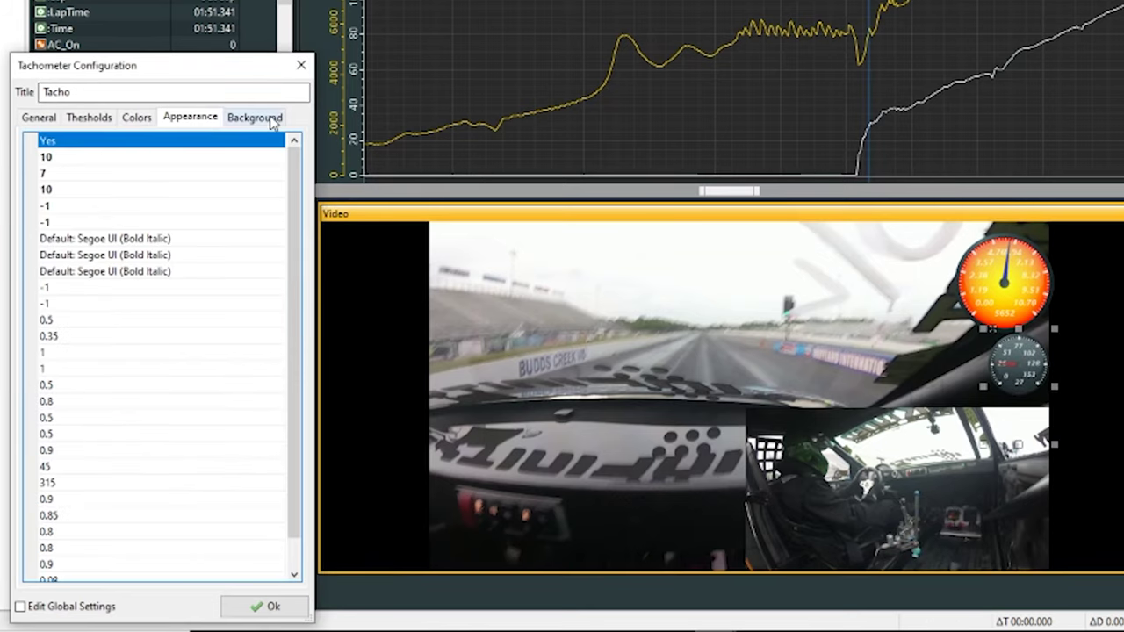
click(255, 117)
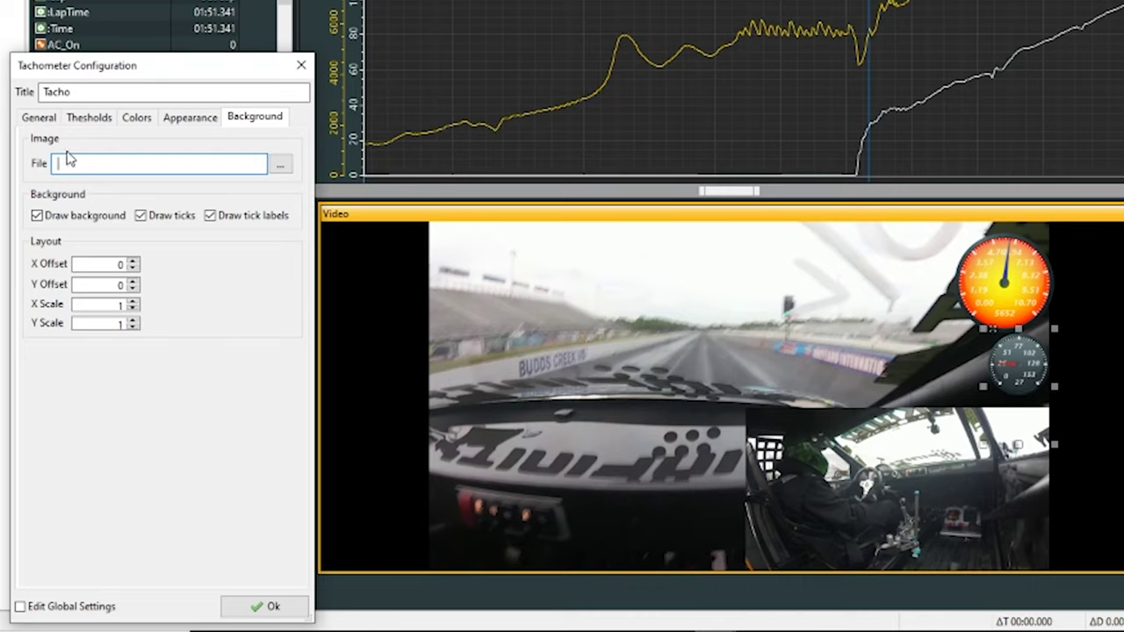
click(259, 608)
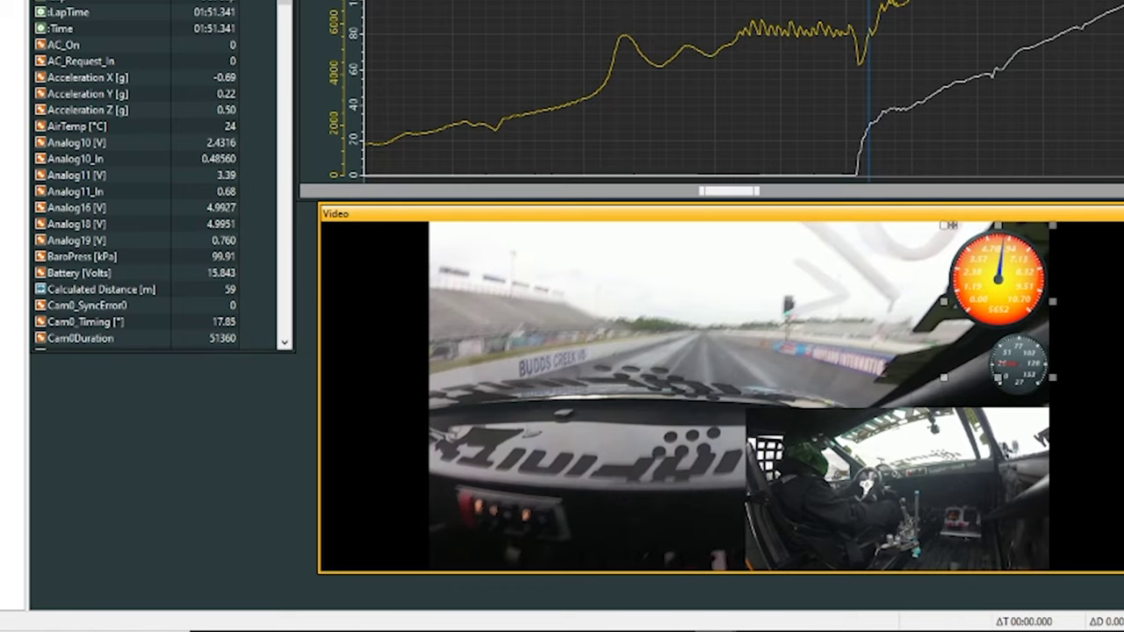
right_click(871, 366)
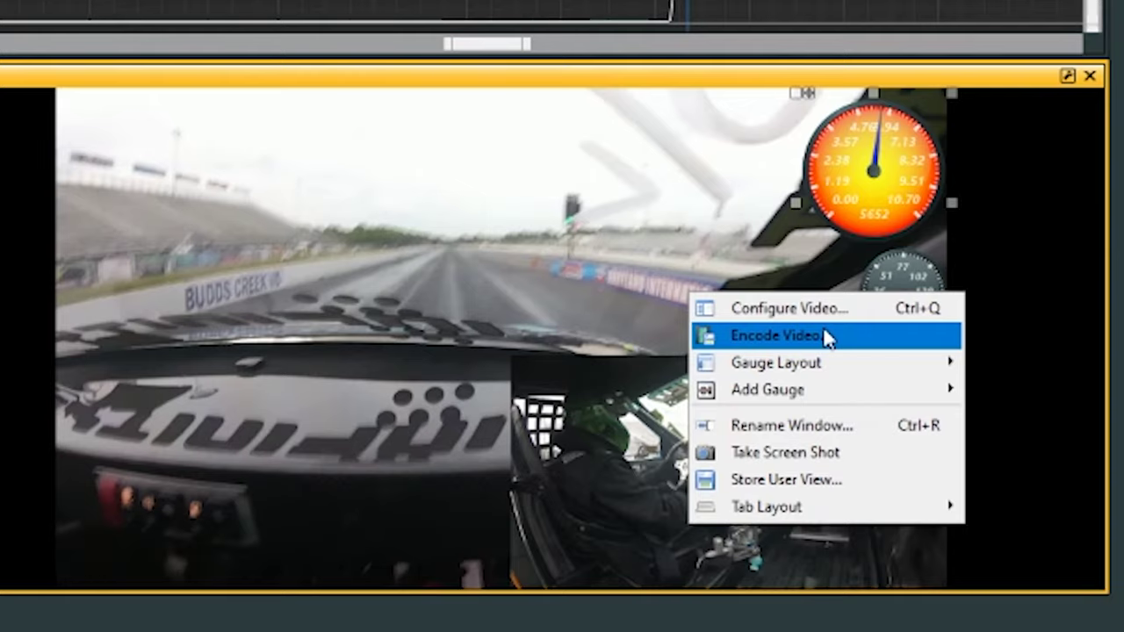
click(825, 335)
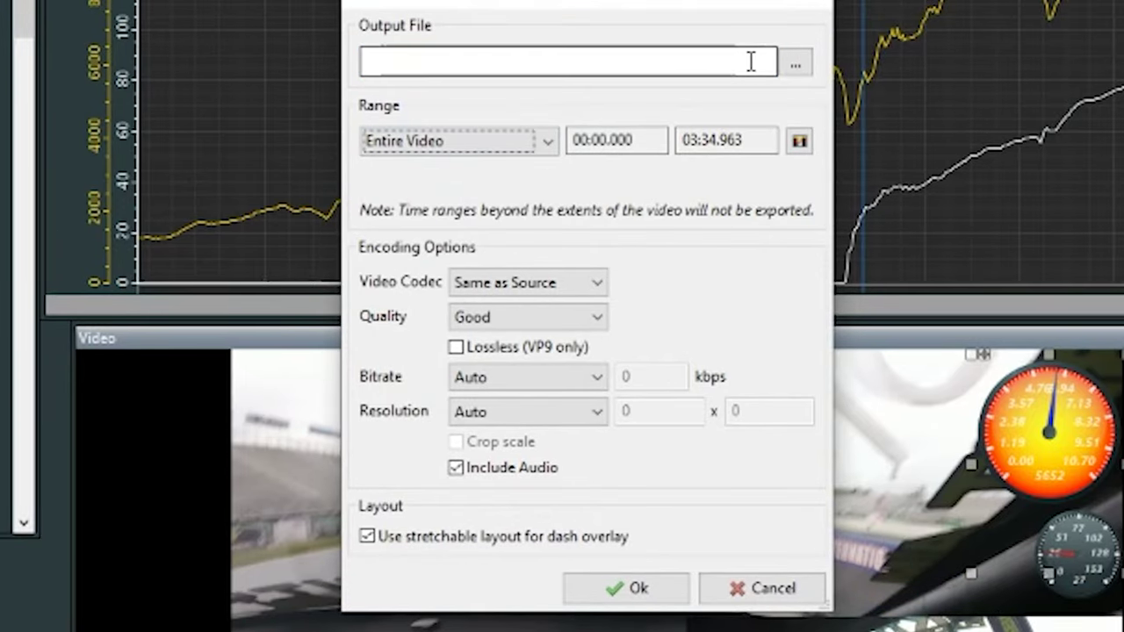
click(795, 64)
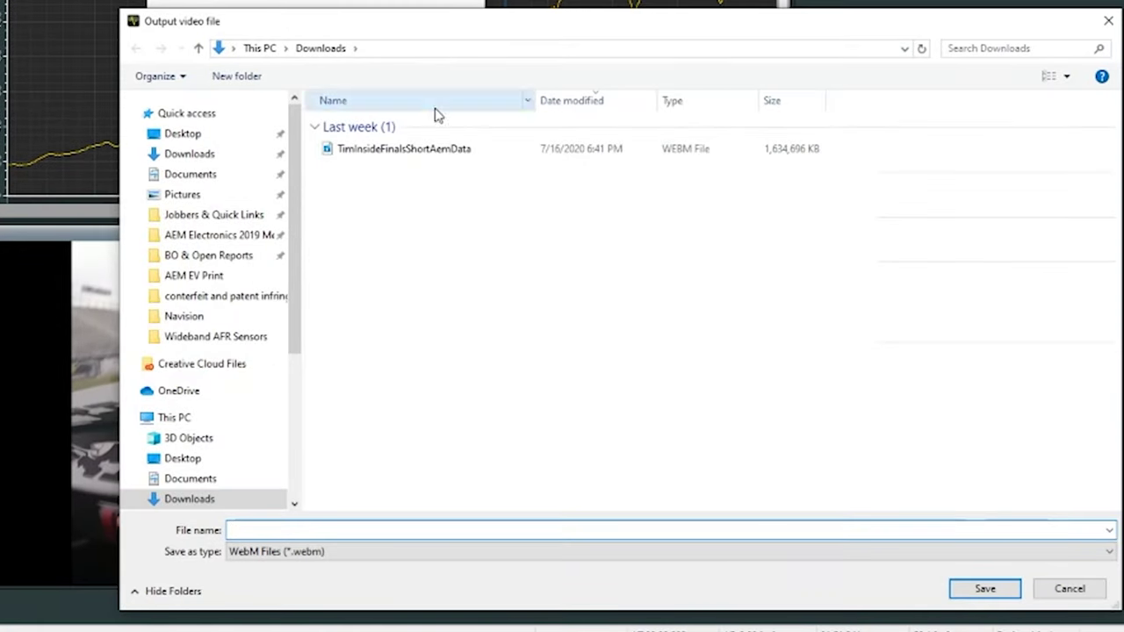
text(tes)
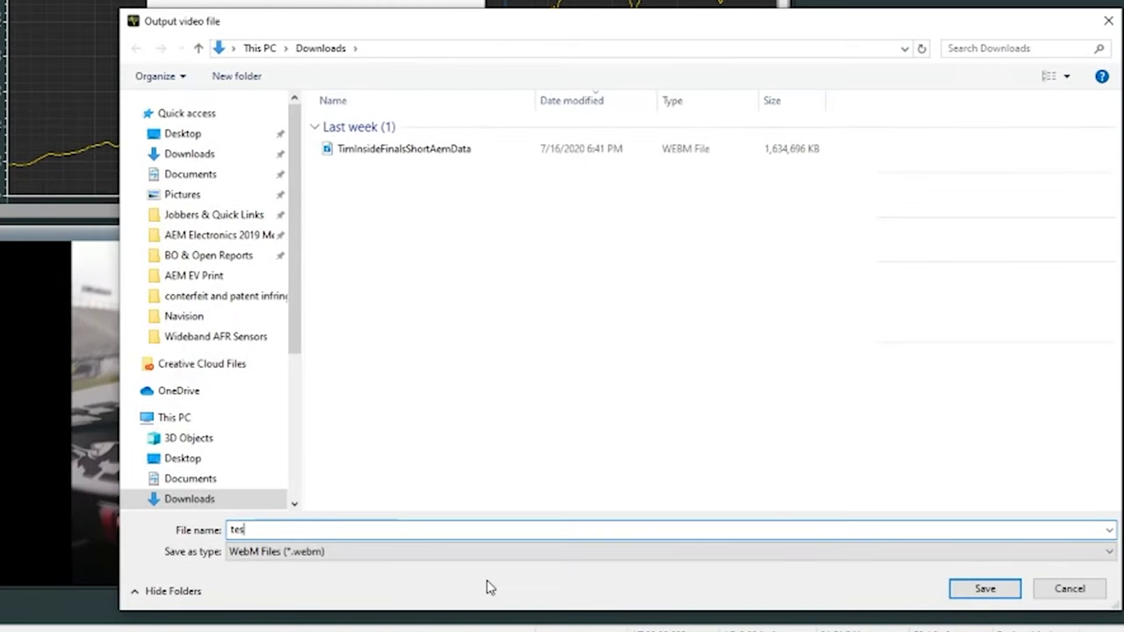
text(t1)
click(985, 588)
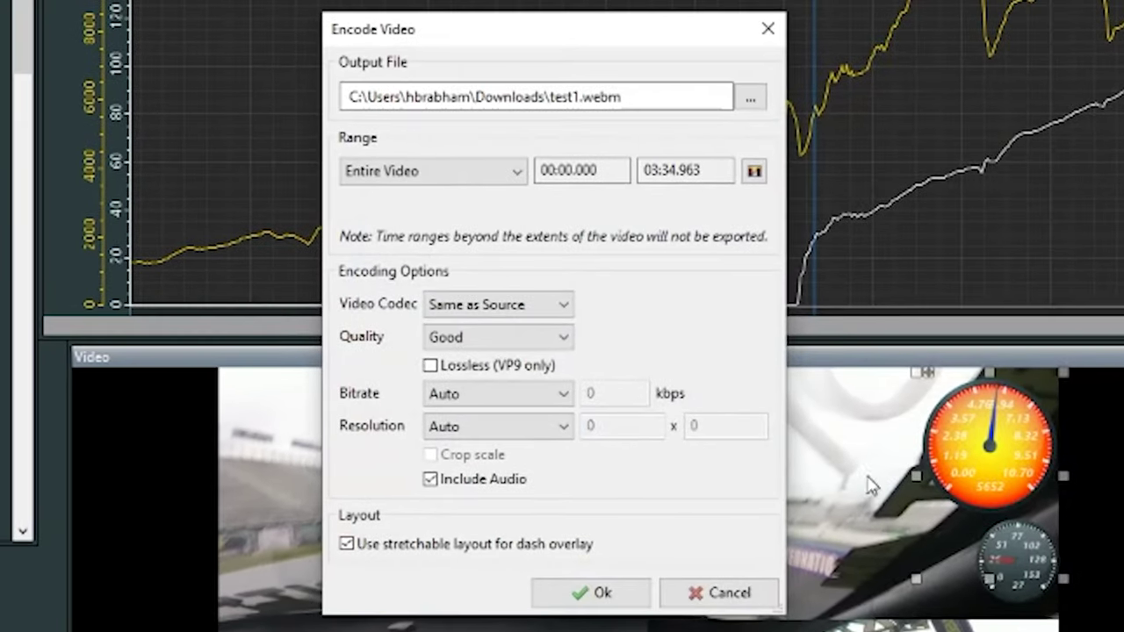
click(365, 126)
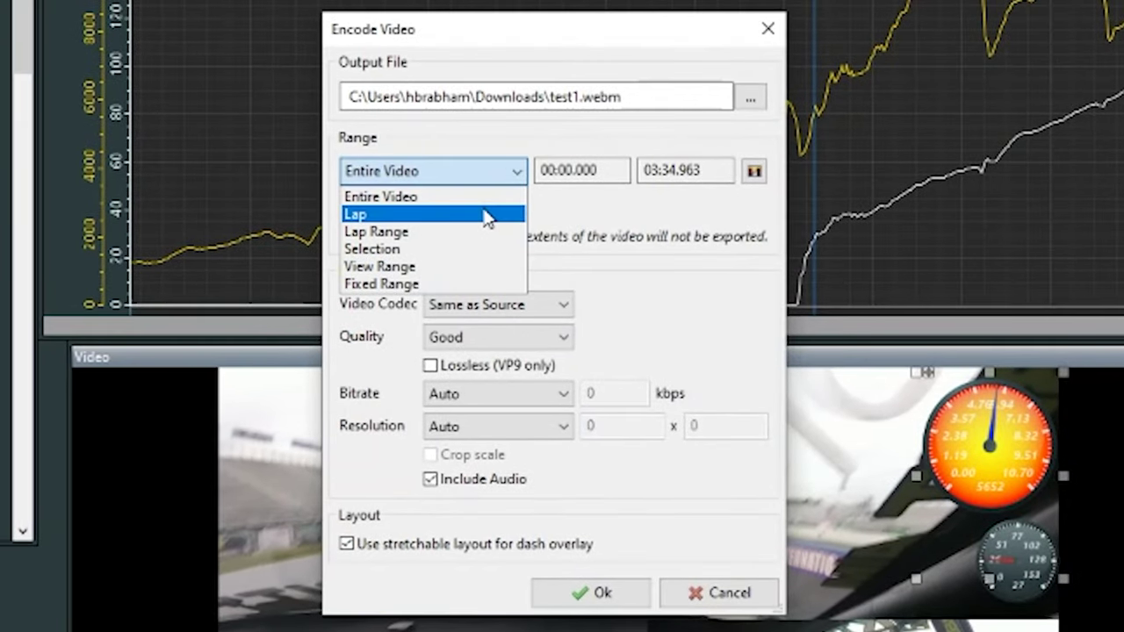
click(728, 592)
click(728, 592)
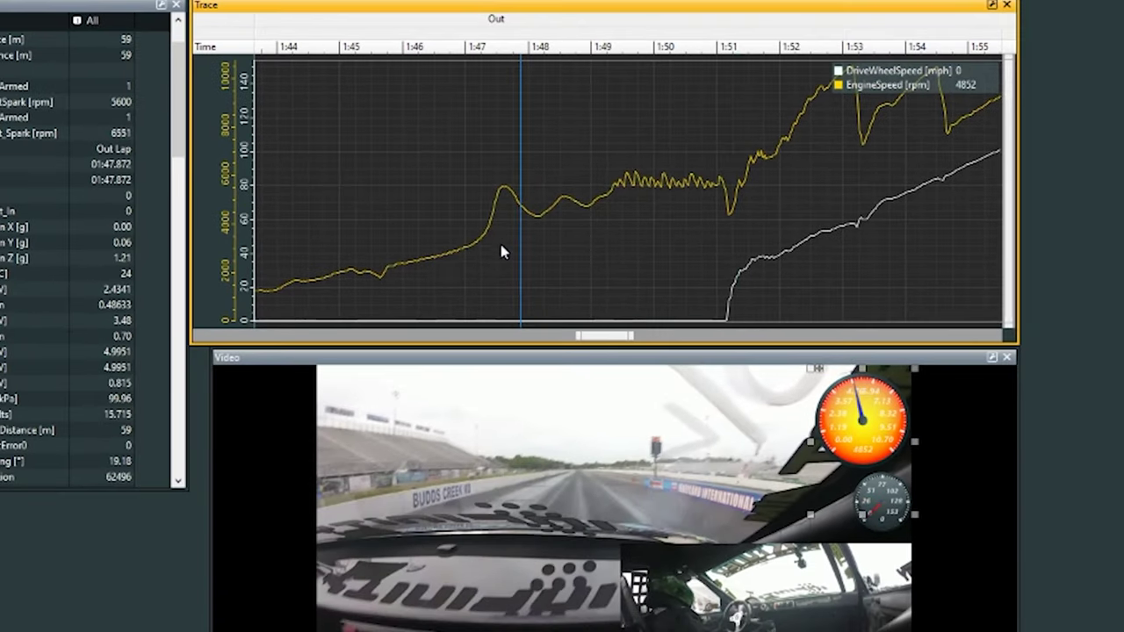
Zoom out the trace time axis and select the log range from about 1:09 to 2:08.
drag(496, 255, 279, 227)
scroll(348, 195, down, 2)
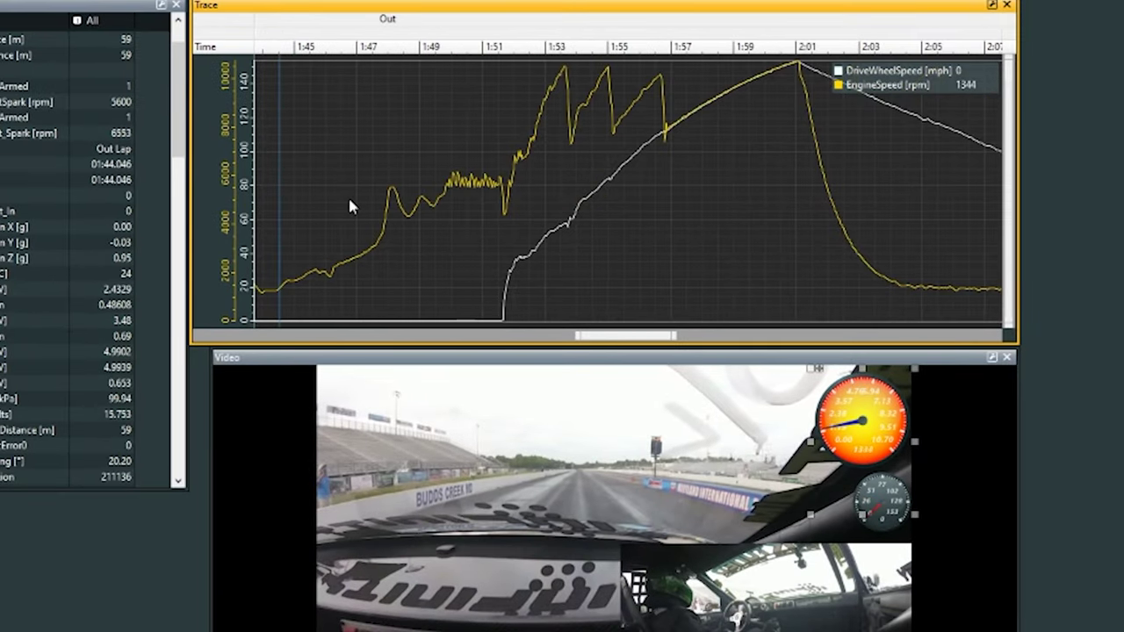
scroll(350, 207, down, 2)
scroll(615, 337, down, 1)
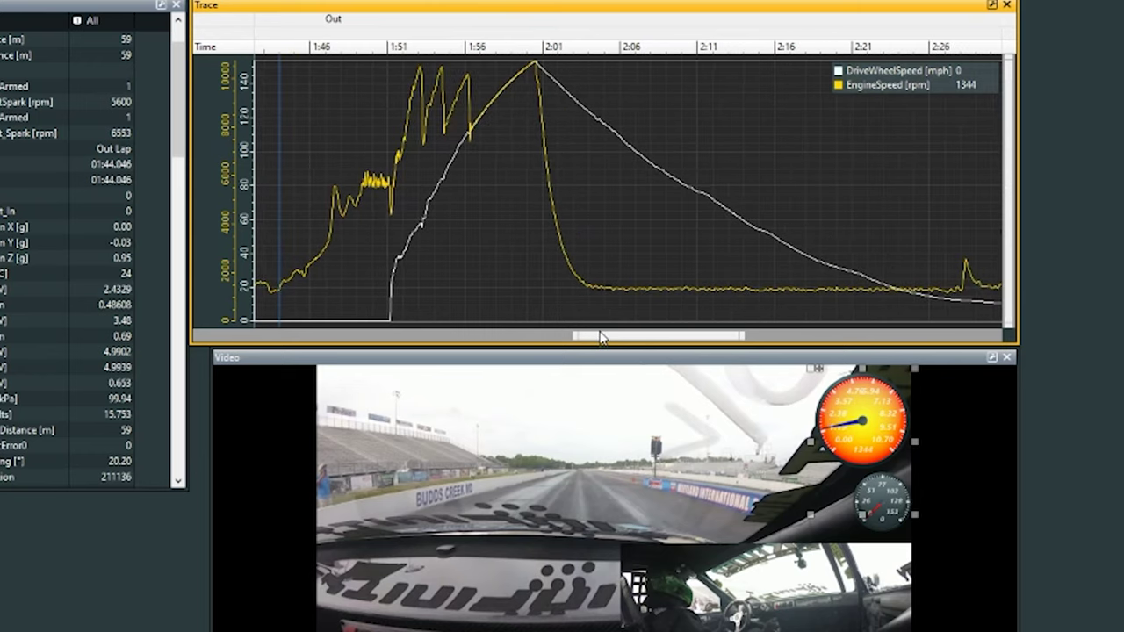
scroll(719, 280, down, 3)
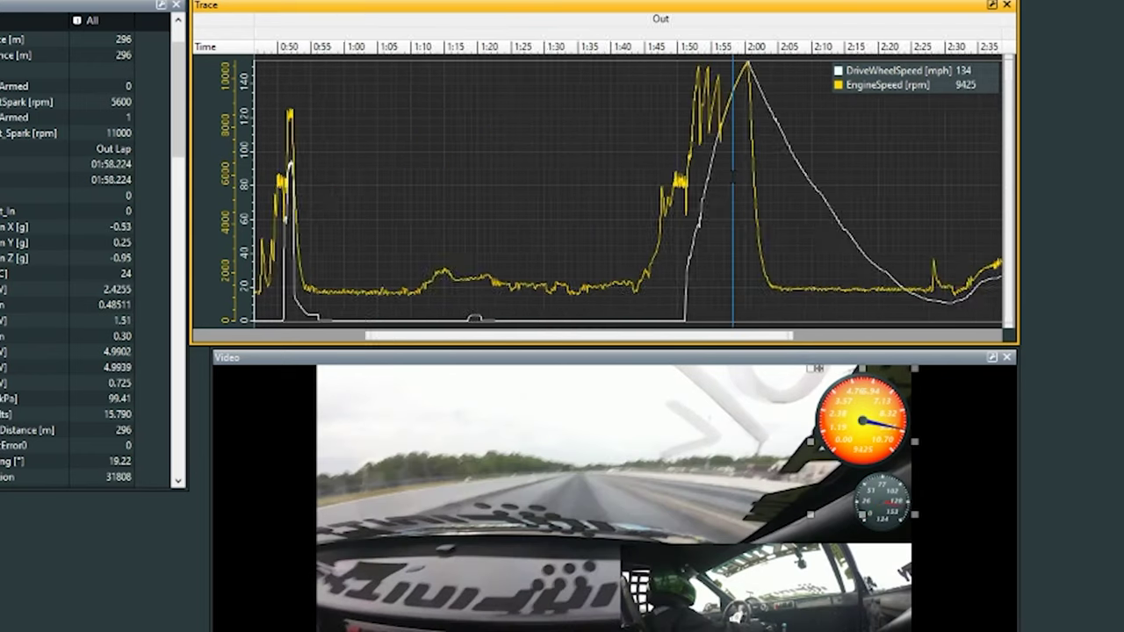
click(474, 238)
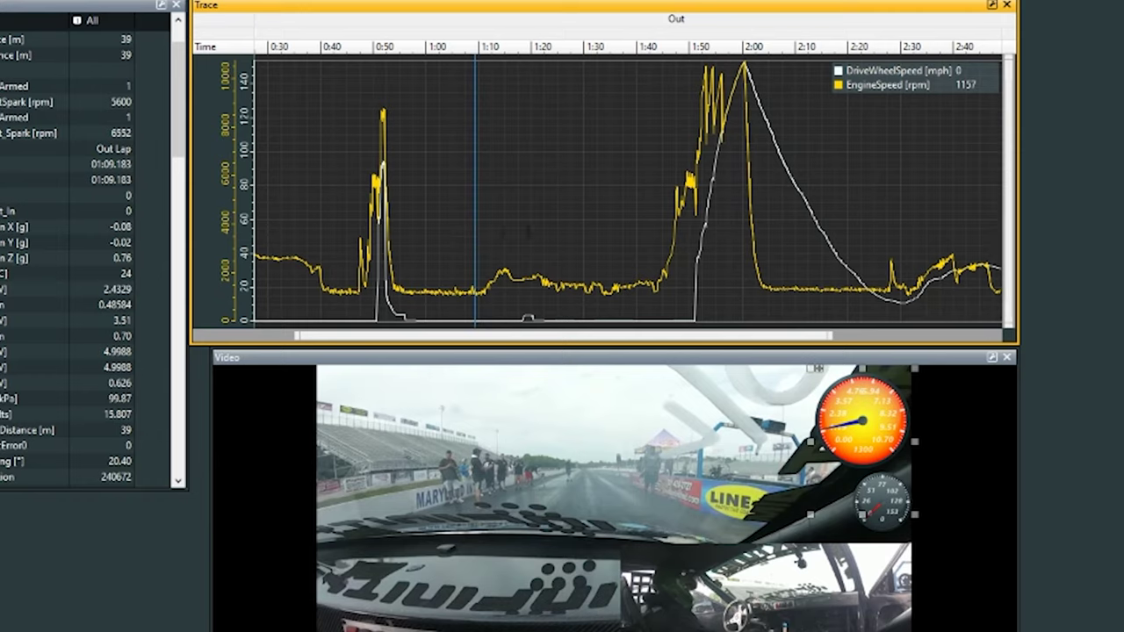
drag(476, 239, 788, 239)
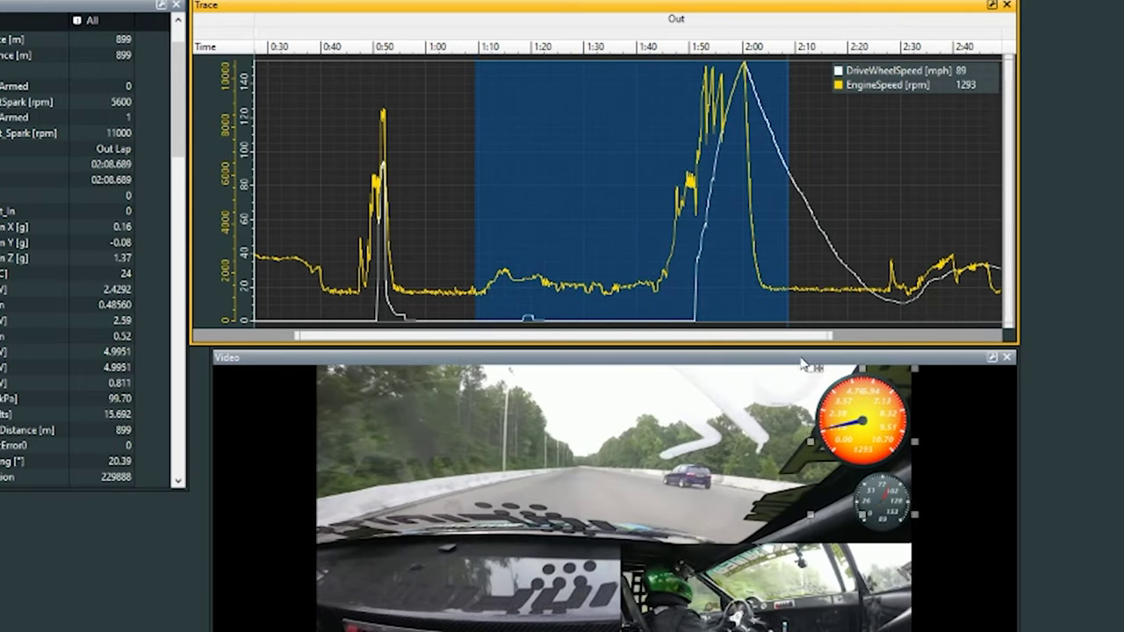
Encode the 01:09.339–02:08.689 selection to test1.webm with Range set to Selection.
right_click(839, 446)
click(874, 464)
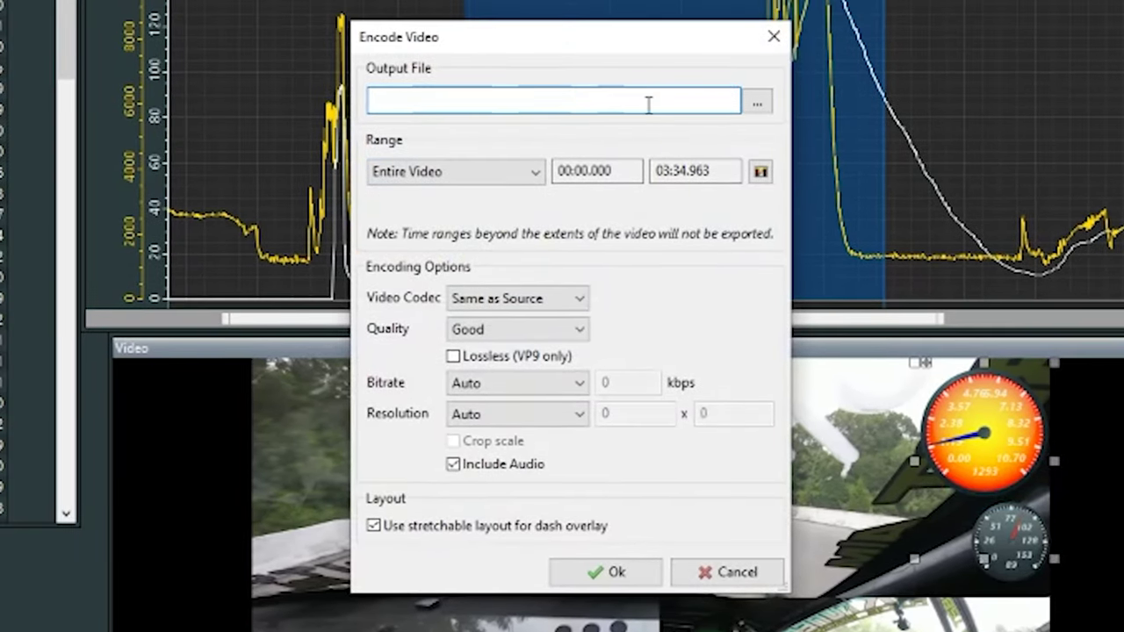
text(C:\Users\hbrabham\Downloads\test1.webm)
click(323, 51)
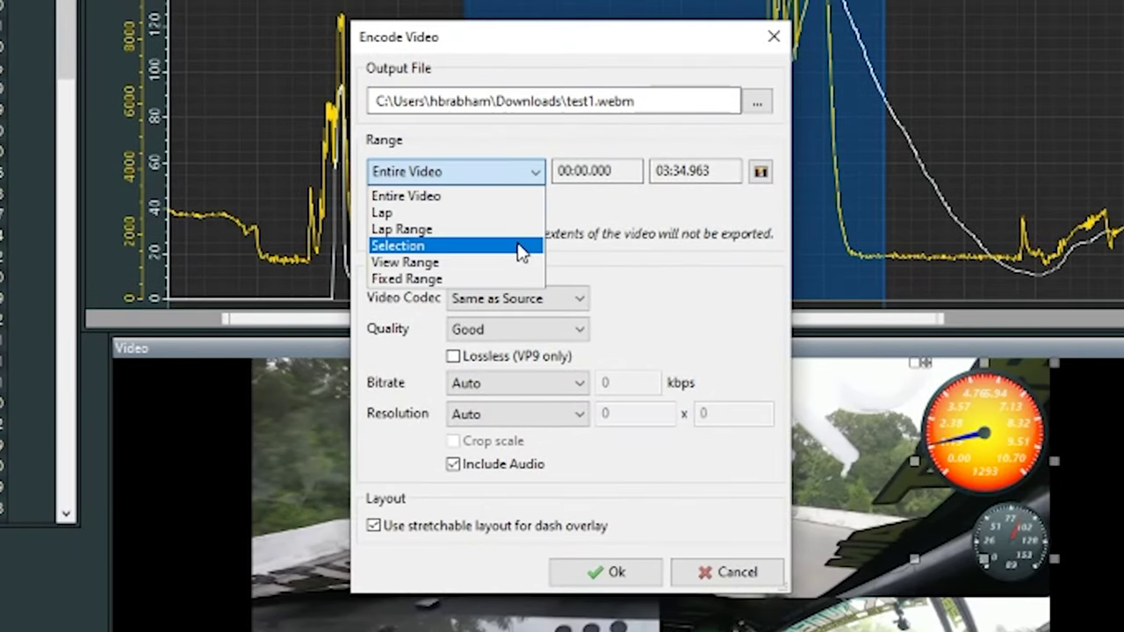
click(520, 246)
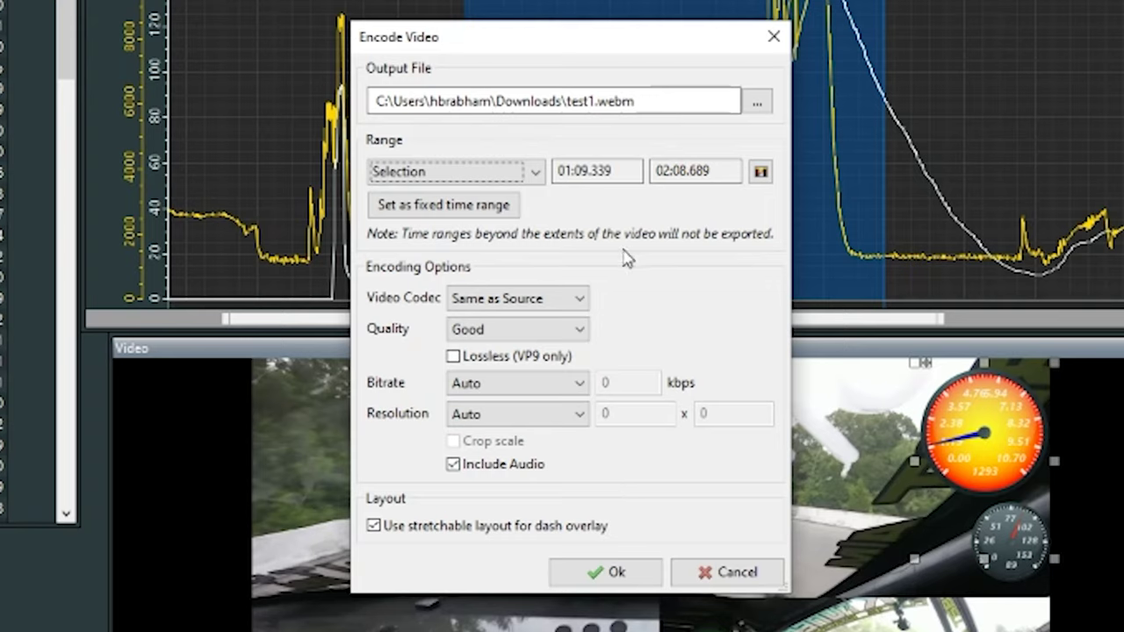
click(618, 572)
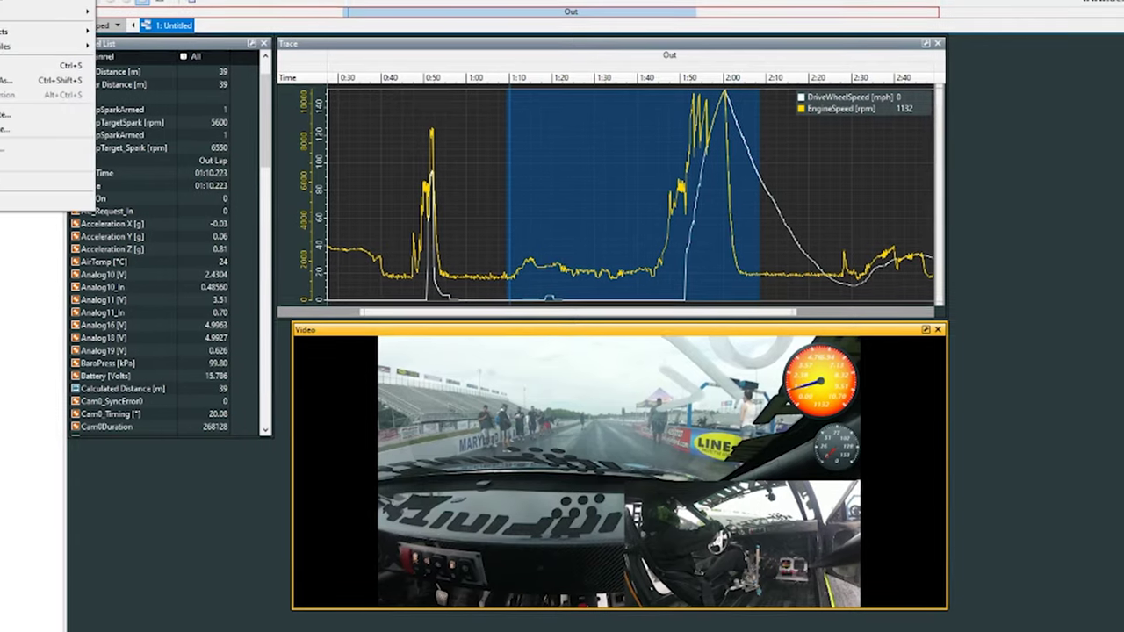
Save the project as Video Demo in the TGR_RStech folder.
click(0, 0)
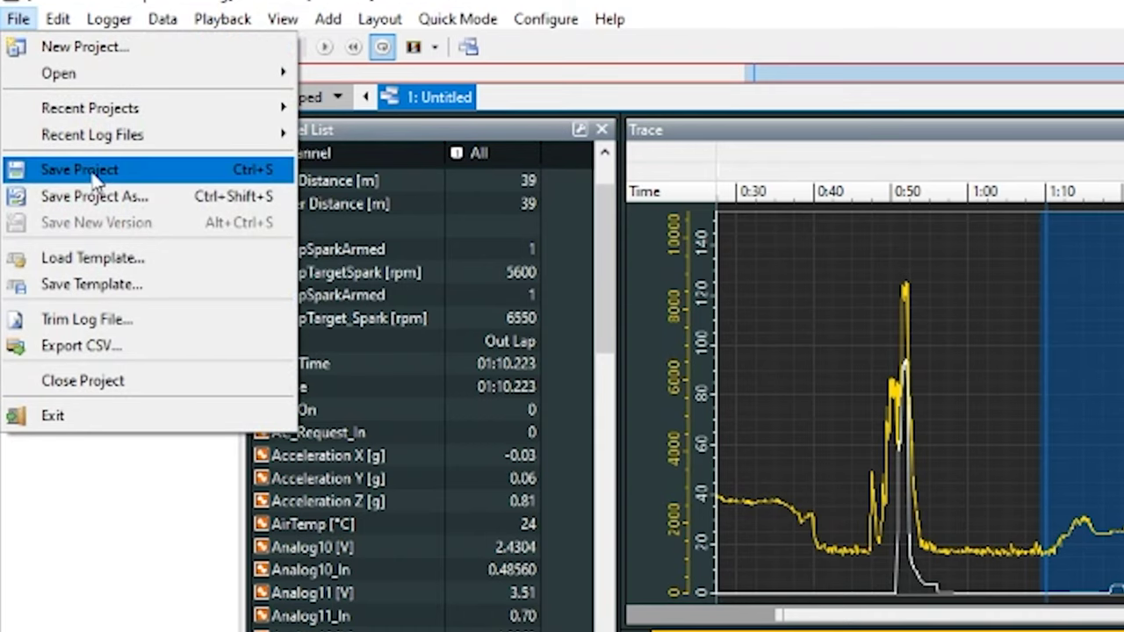
click(43, 101)
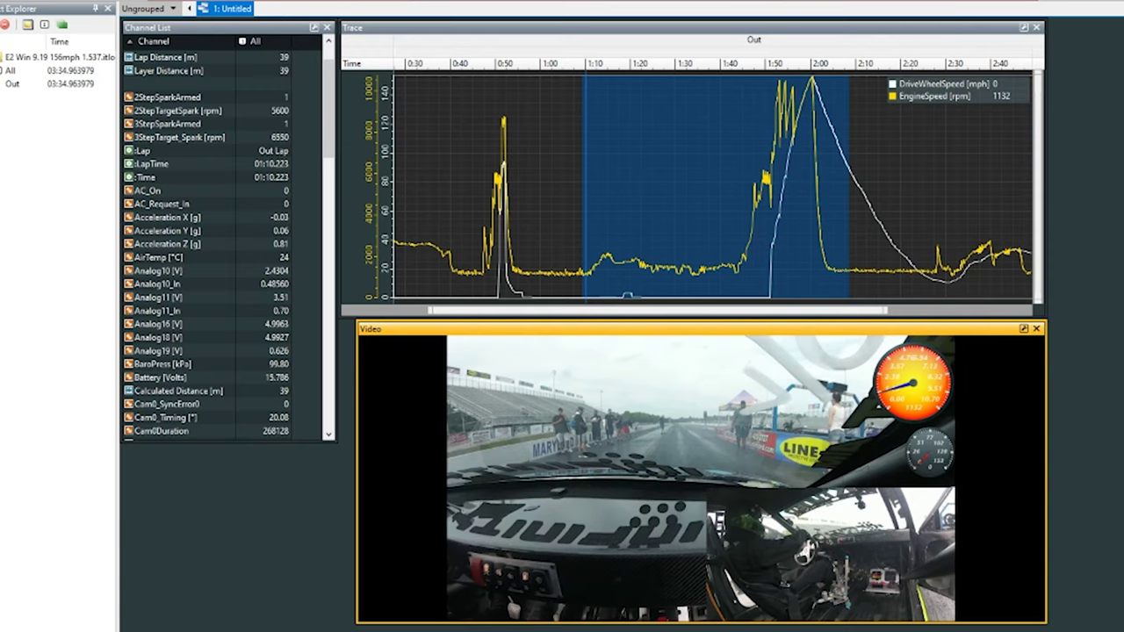
Open the 2019 Infinity All Motor Hday Nitro Finals project file.
click(13, 10)
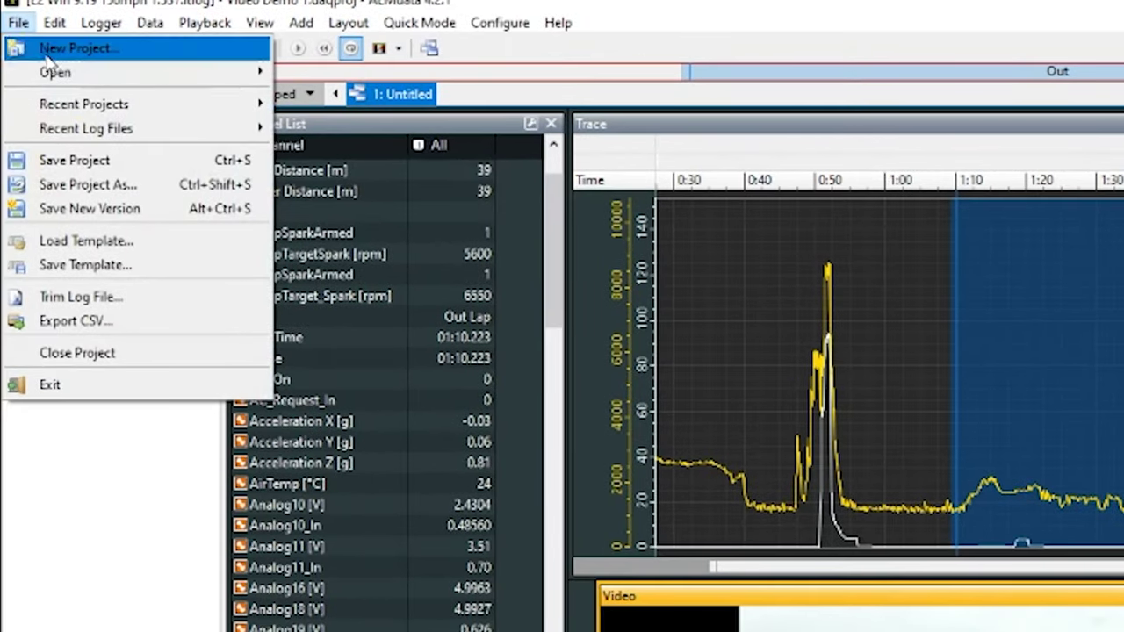
mouse_move(82, 77)
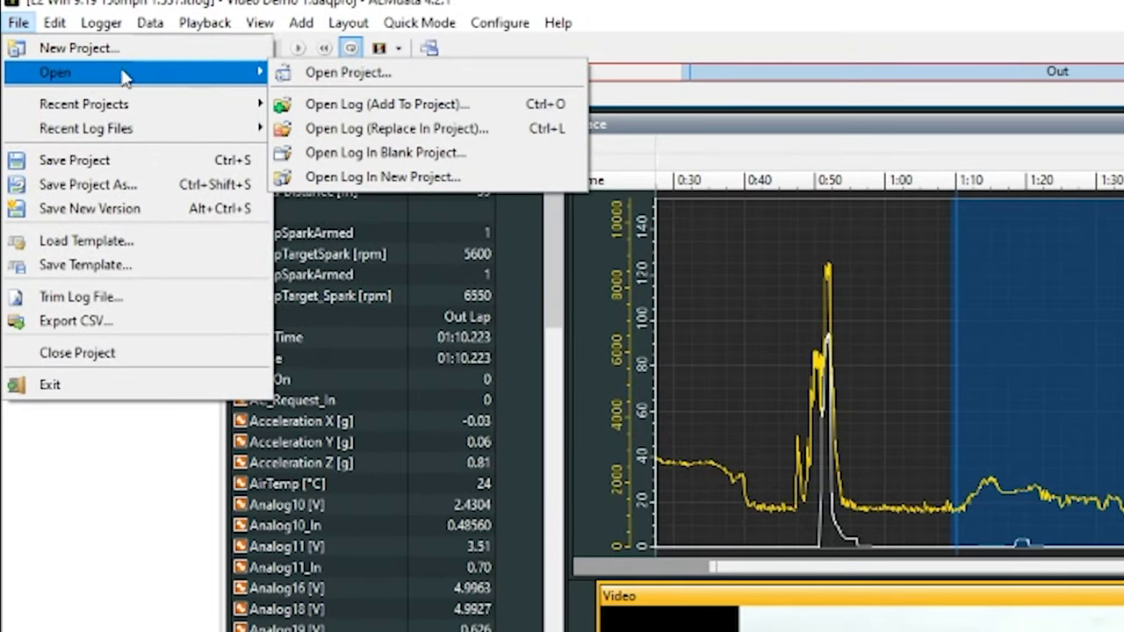
click(360, 86)
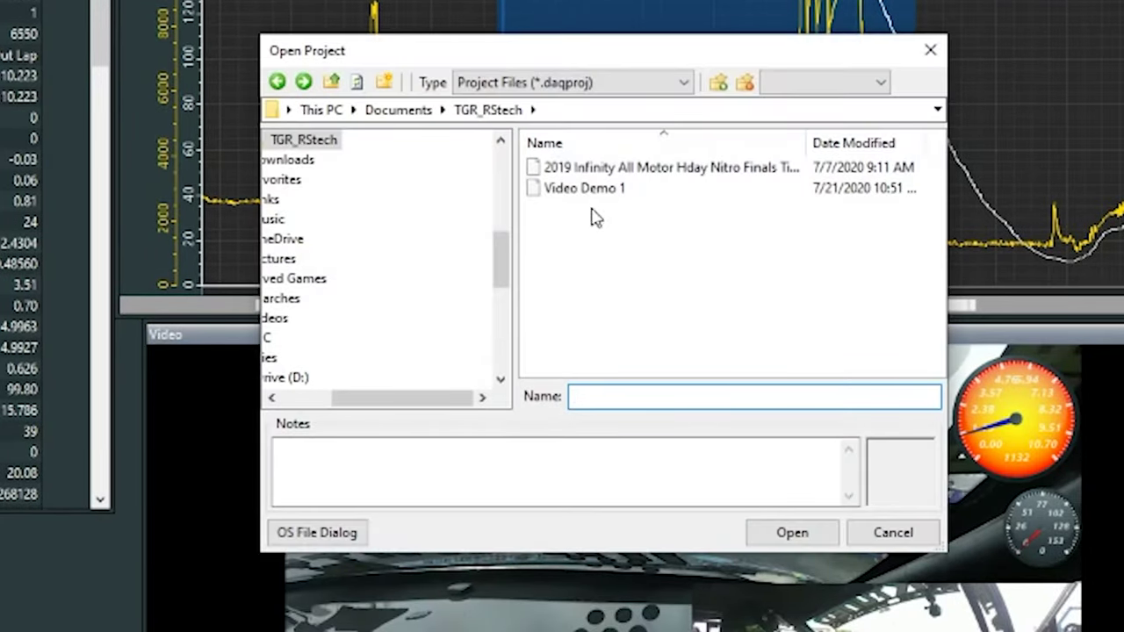
click(738, 176)
click(790, 536)
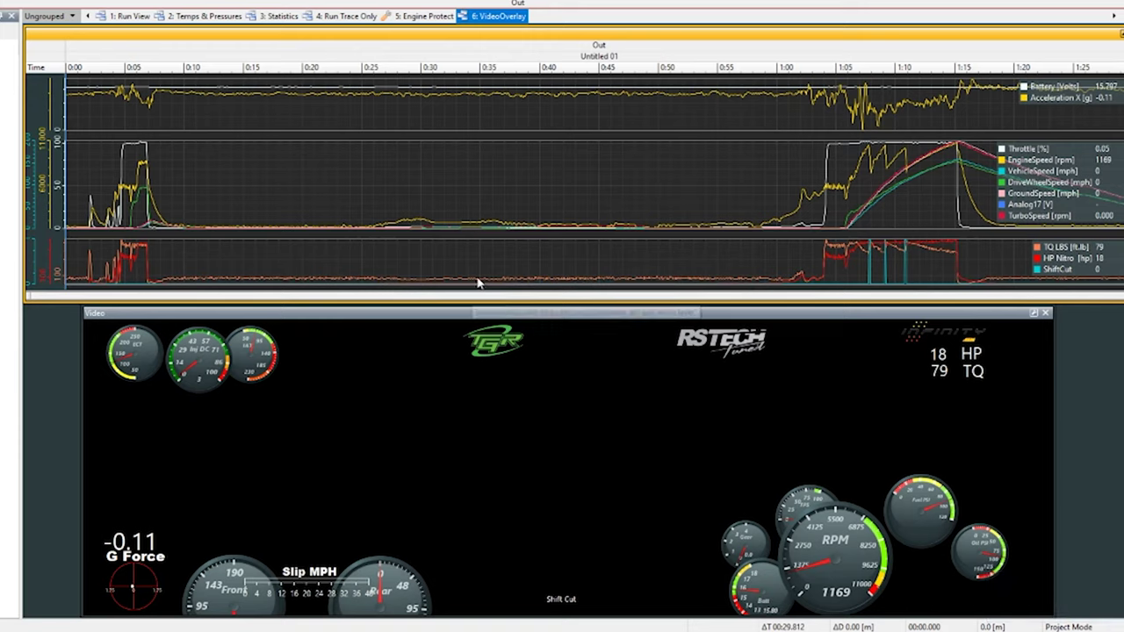
click(414, 277)
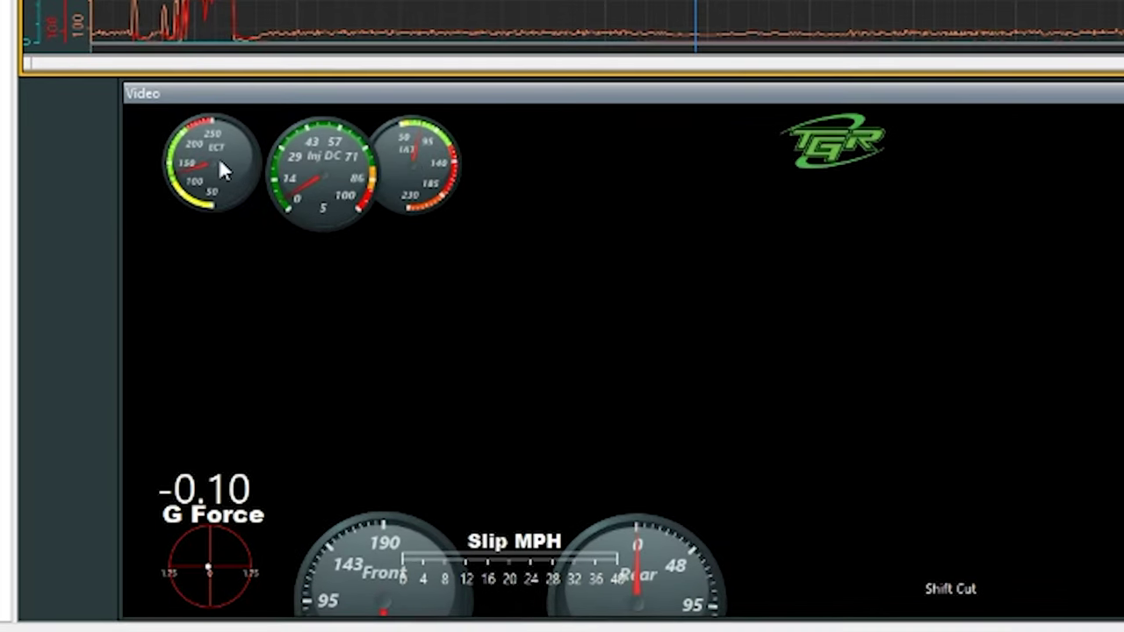
click(221, 170)
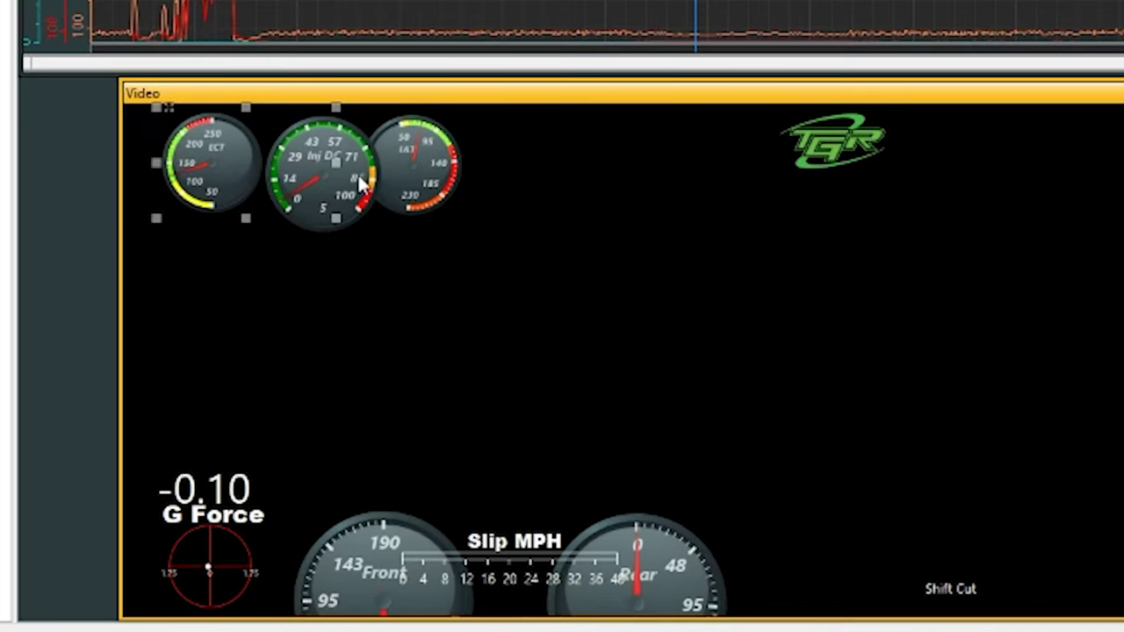
click(363, 181)
click(449, 164)
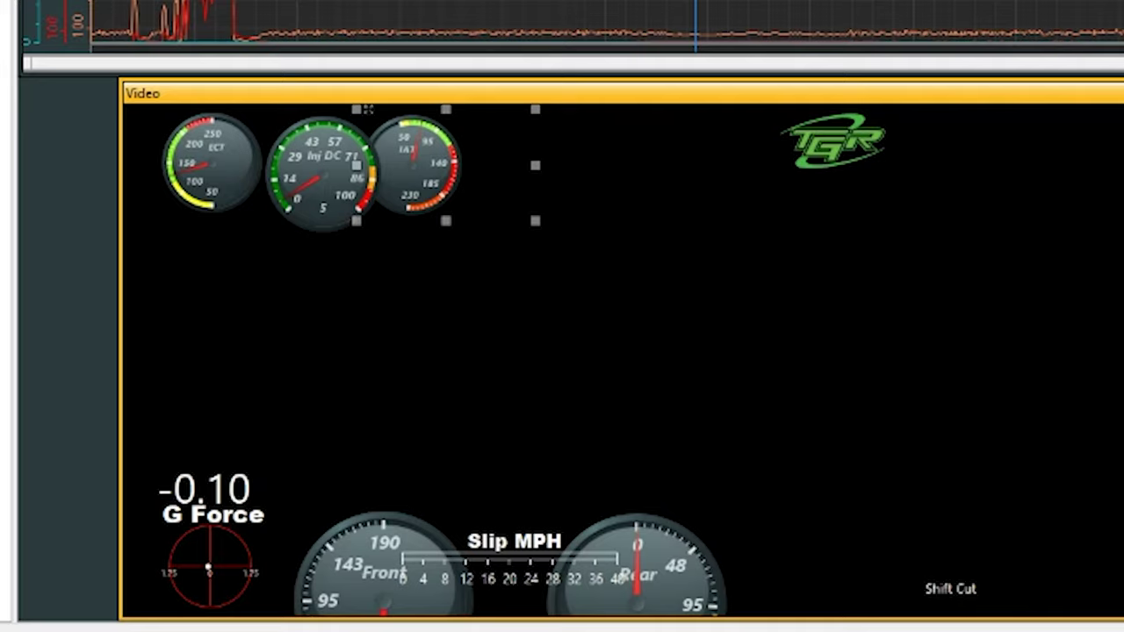
key(Escape)
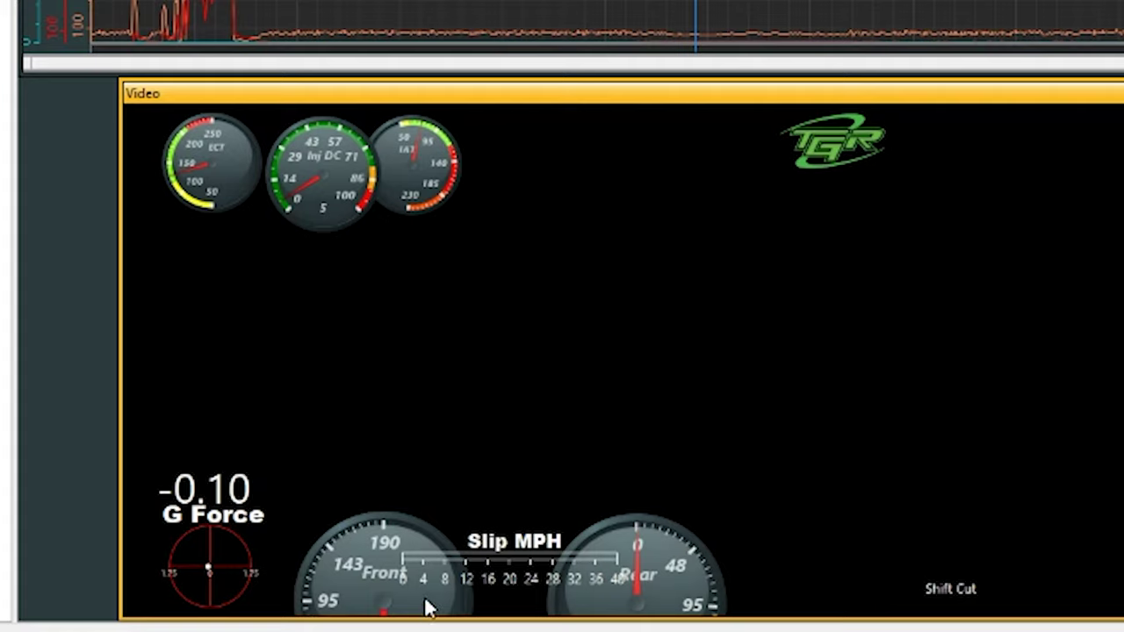
click(468, 541)
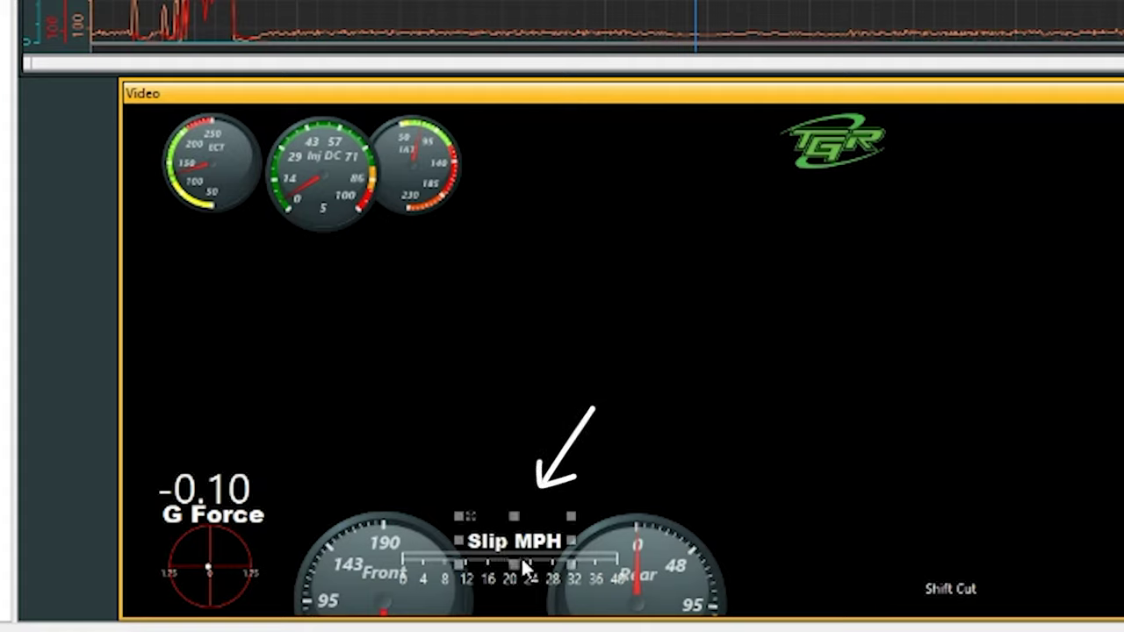
click(430, 559)
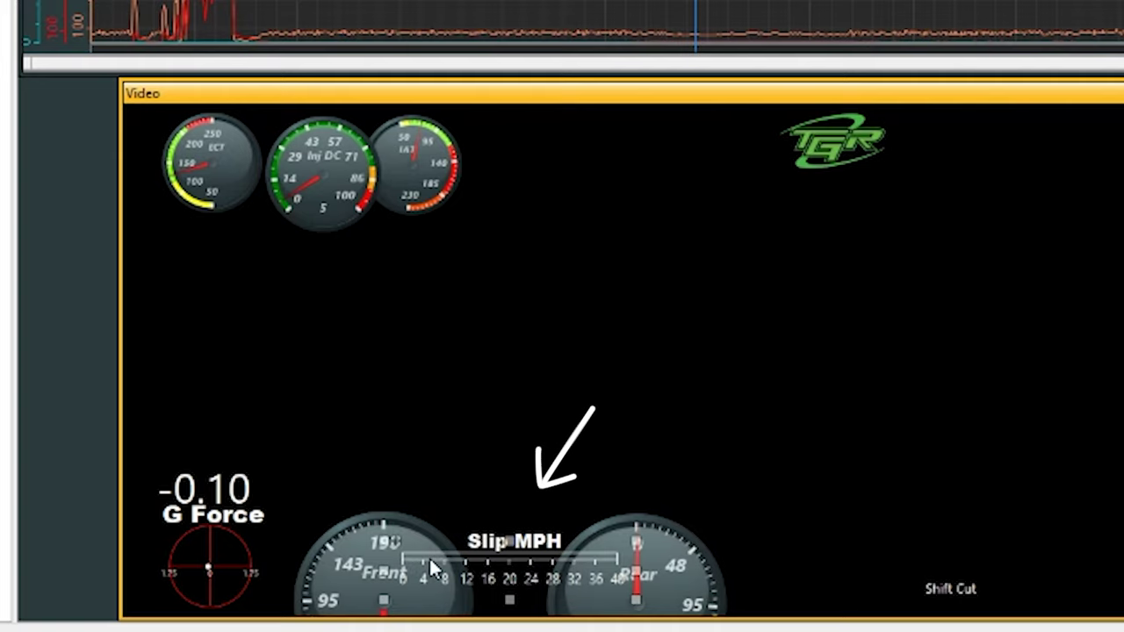
double_click(431, 559)
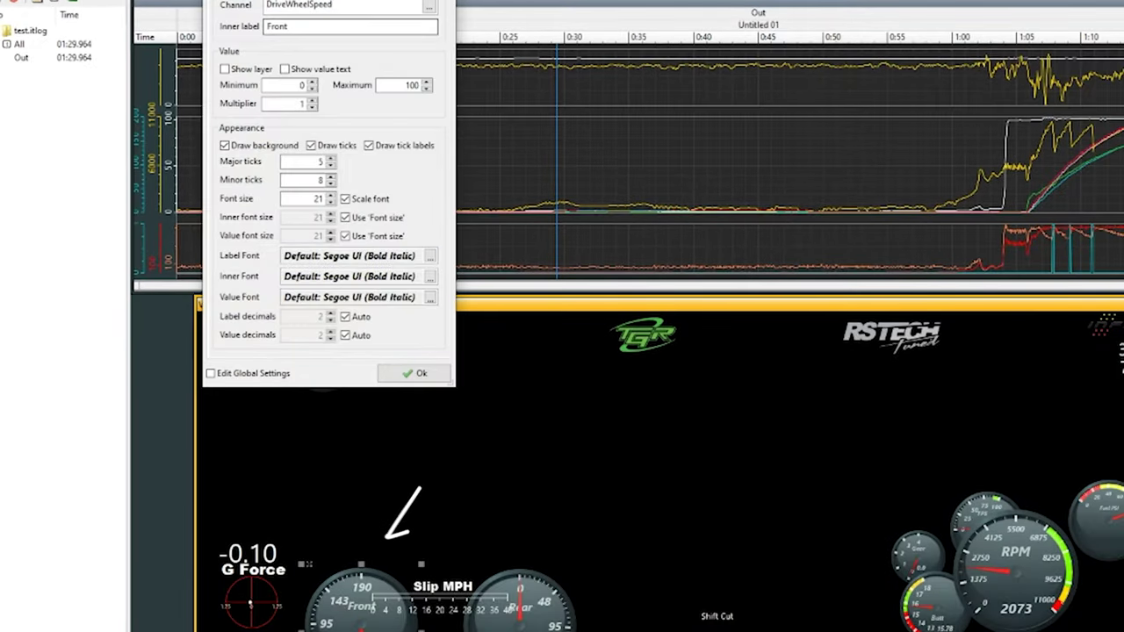
key(Return)
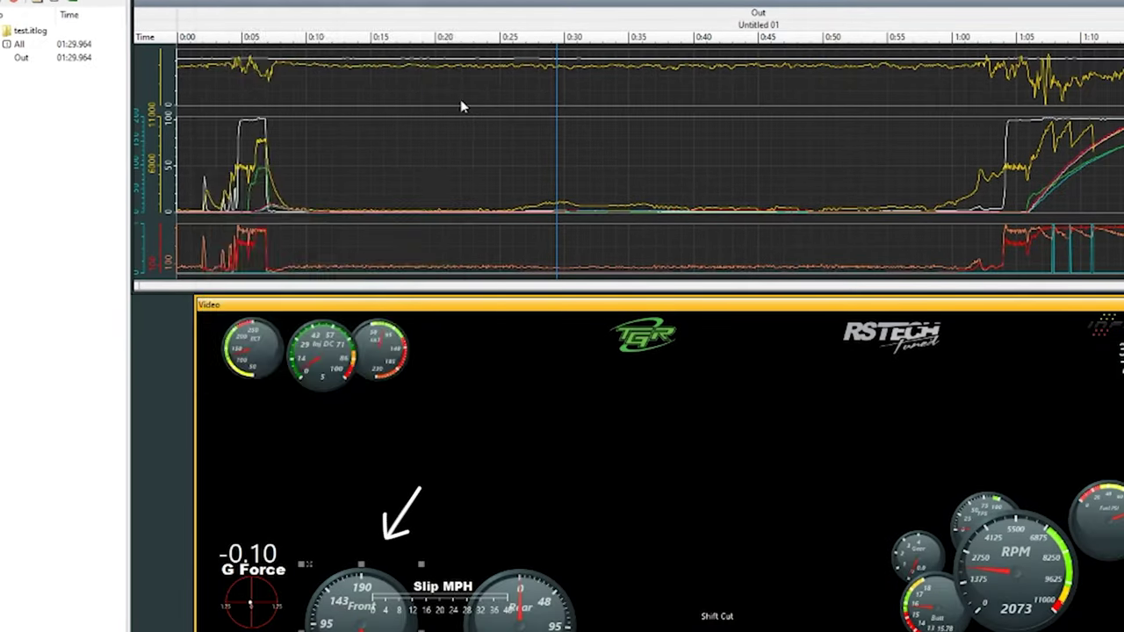
double_click(542, 615)
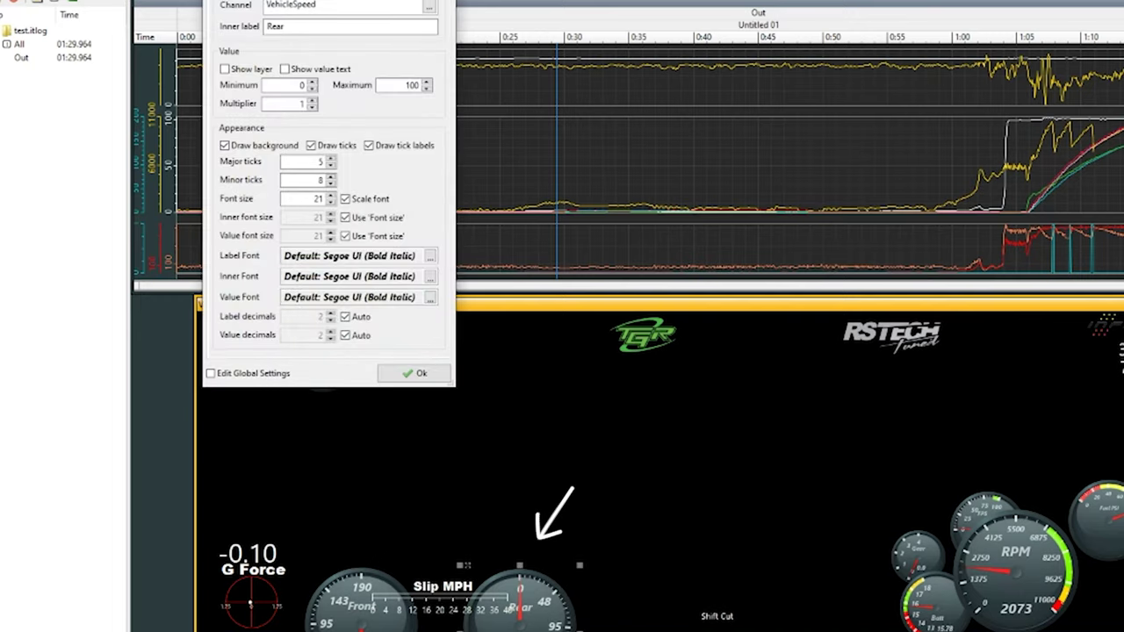
key(Return)
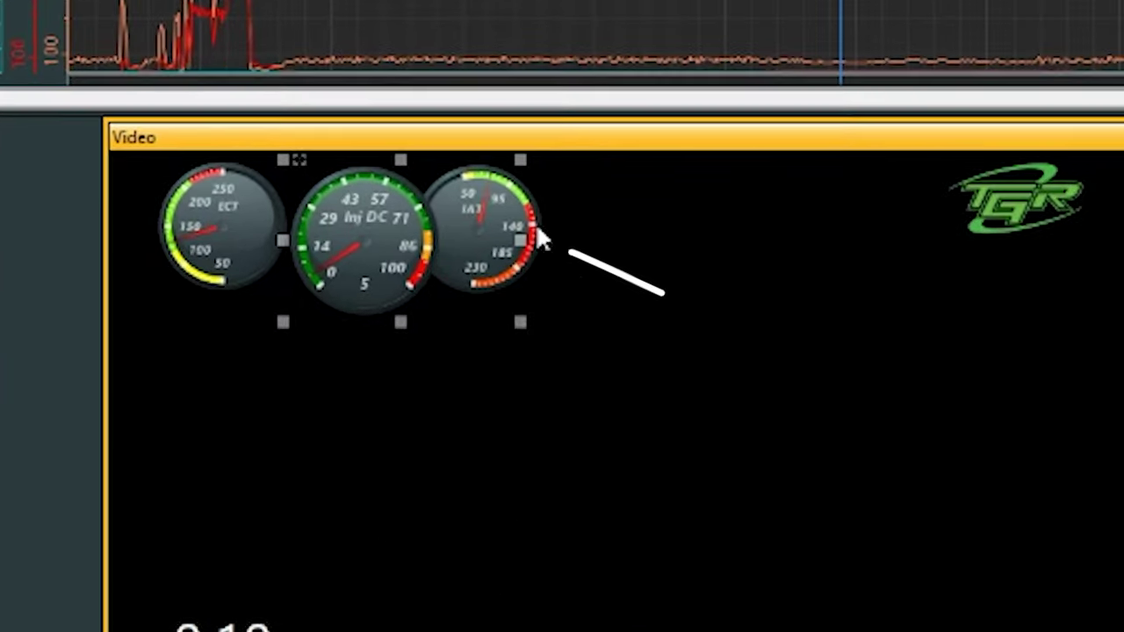
click(402, 352)
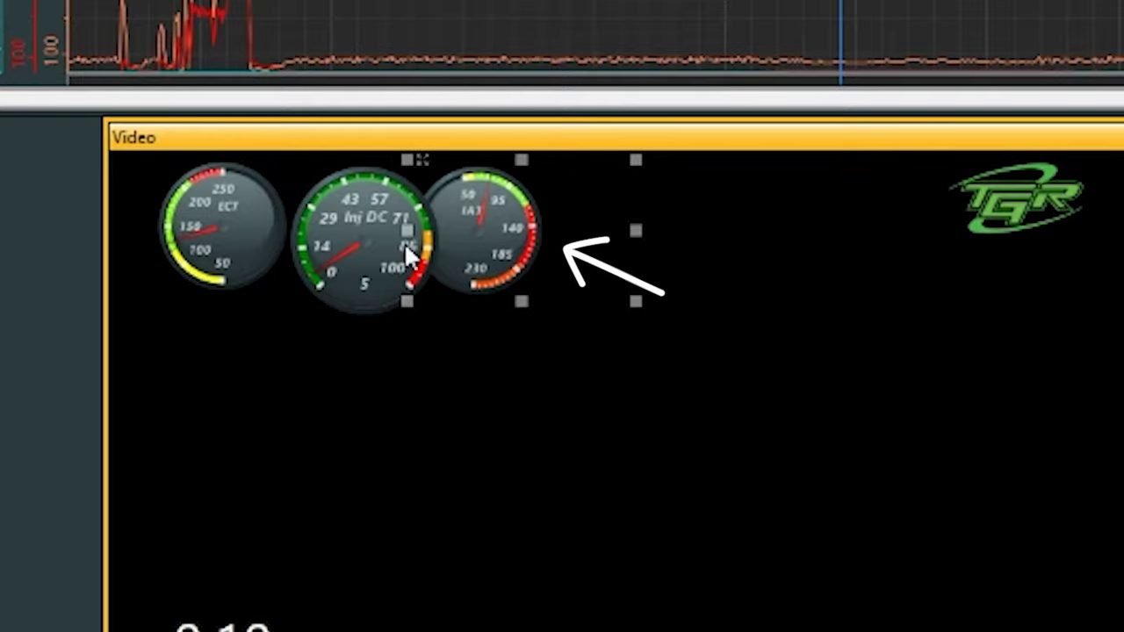
click(378, 261)
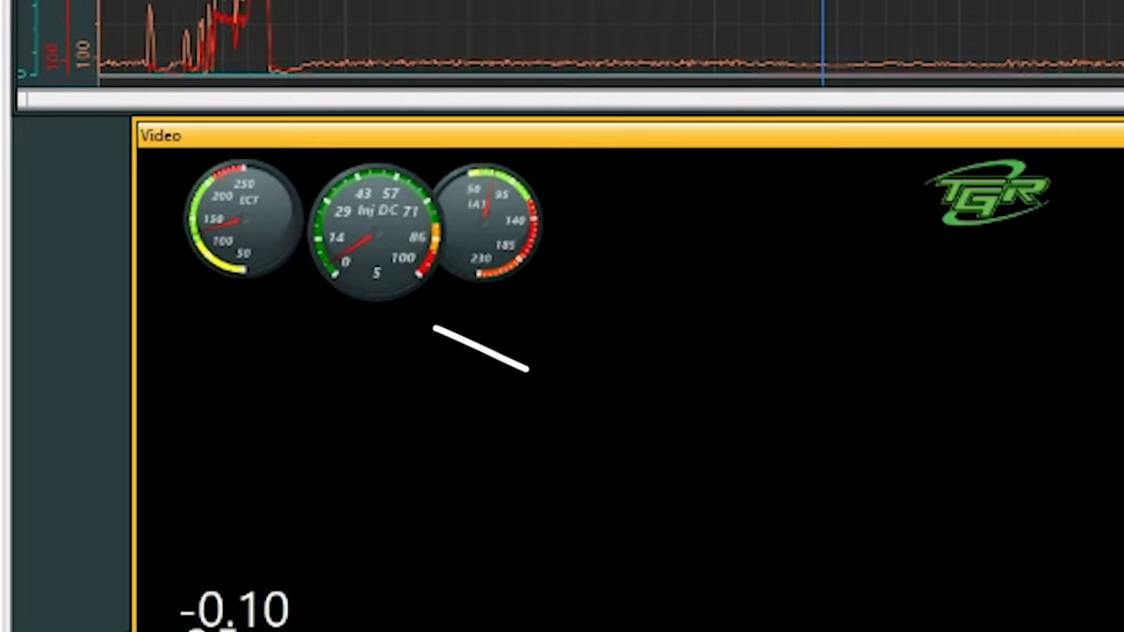
click(331, 575)
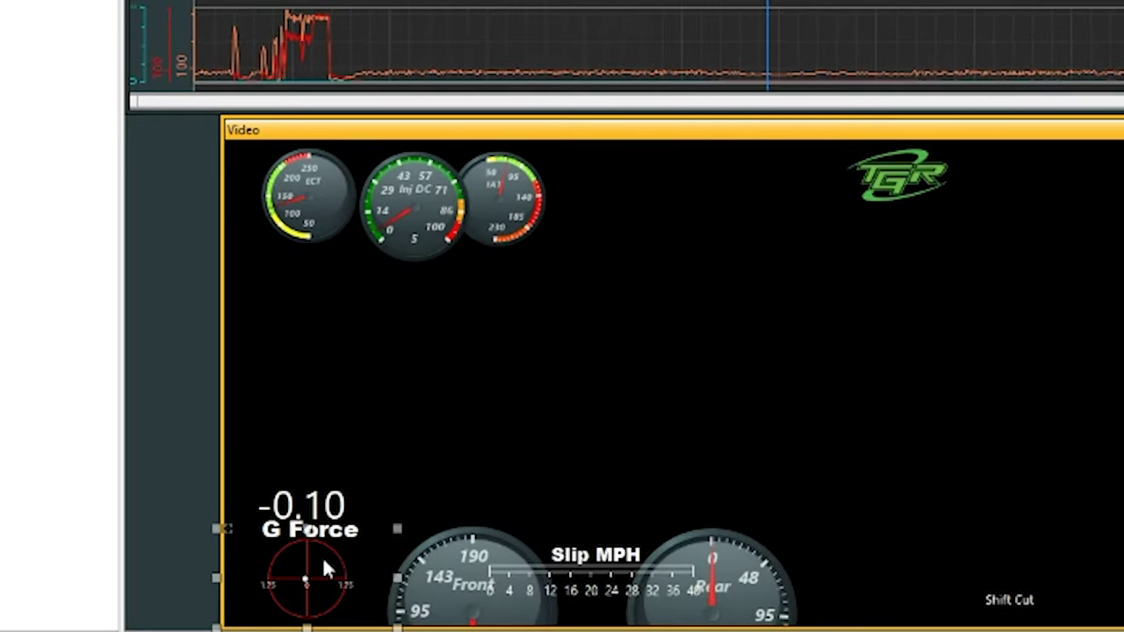
double_click(324, 560)
drag(432, 8, 433, 104)
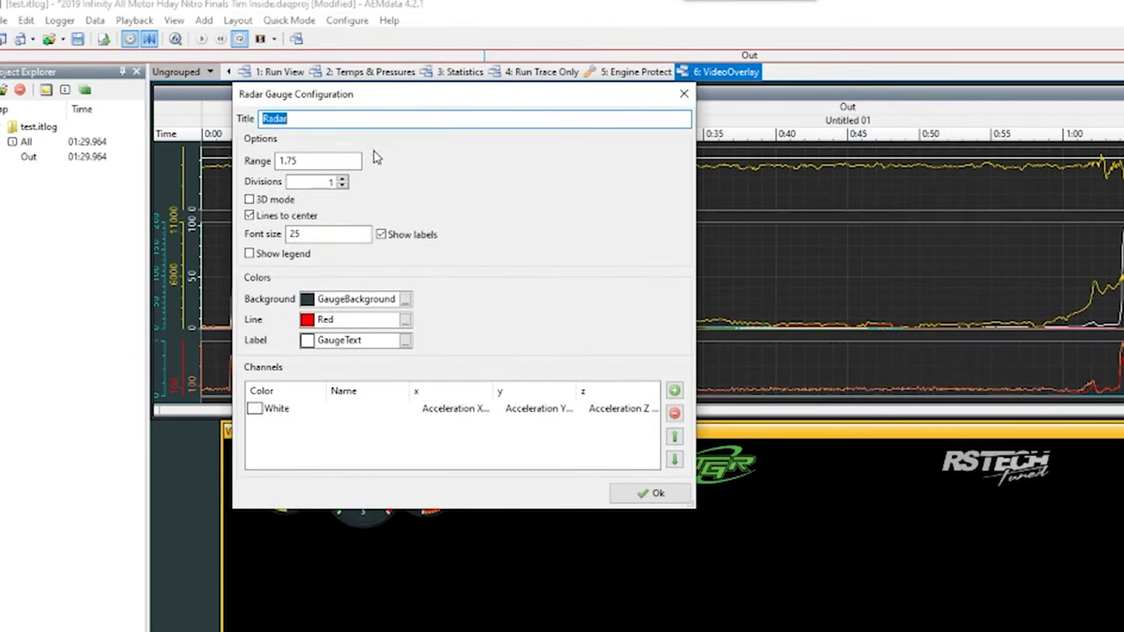
click(308, 160)
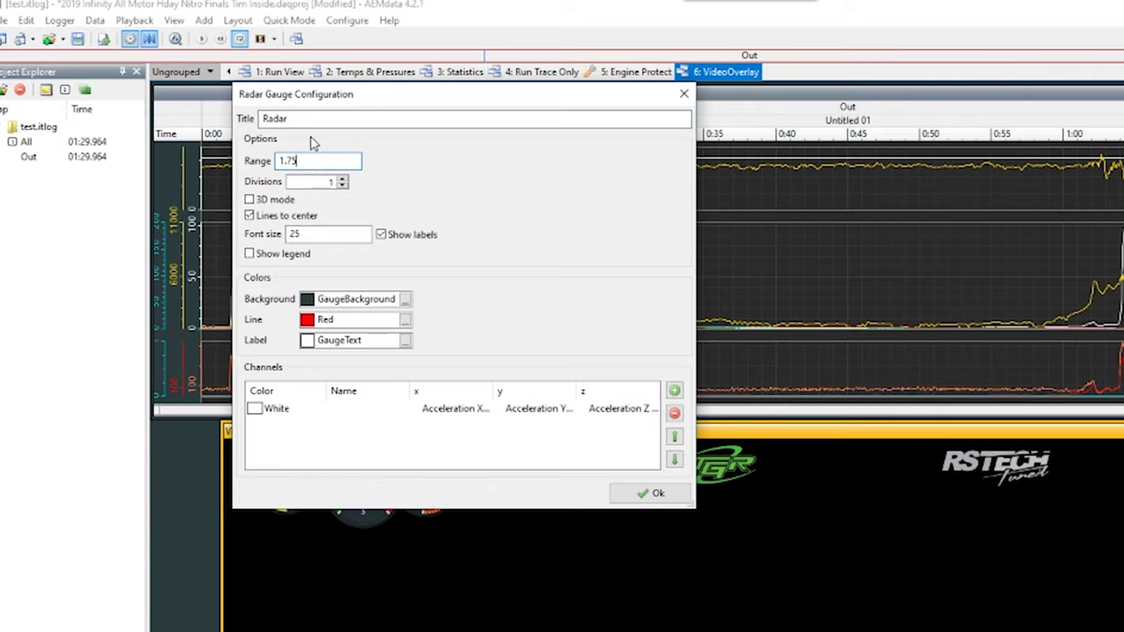
click(464, 409)
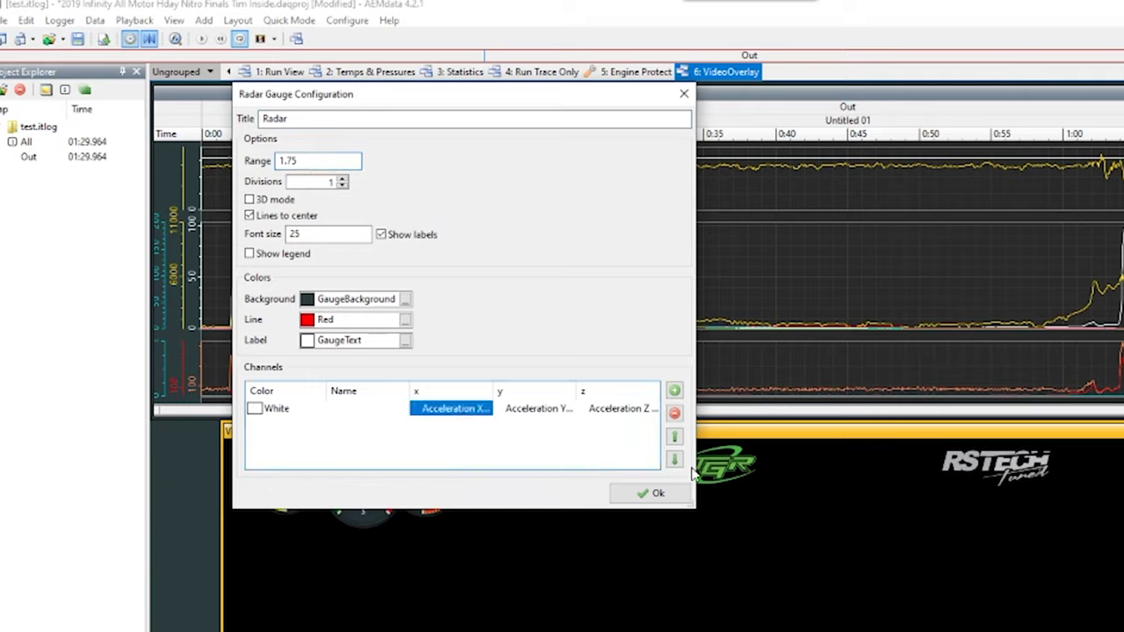
drag(695, 466, 857, 435)
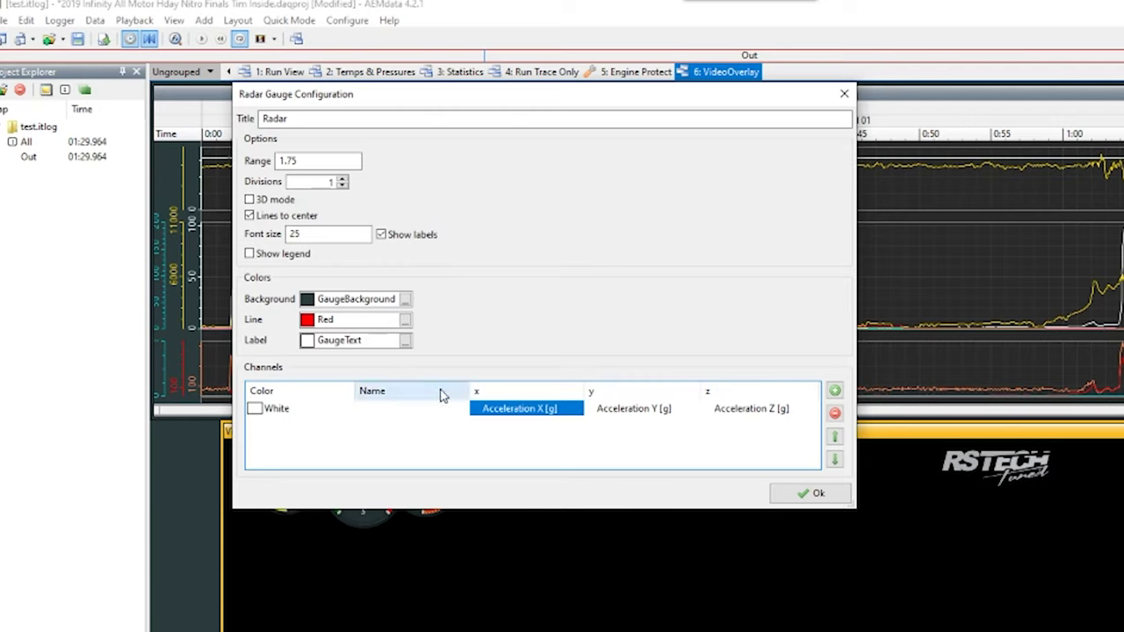
click(808, 494)
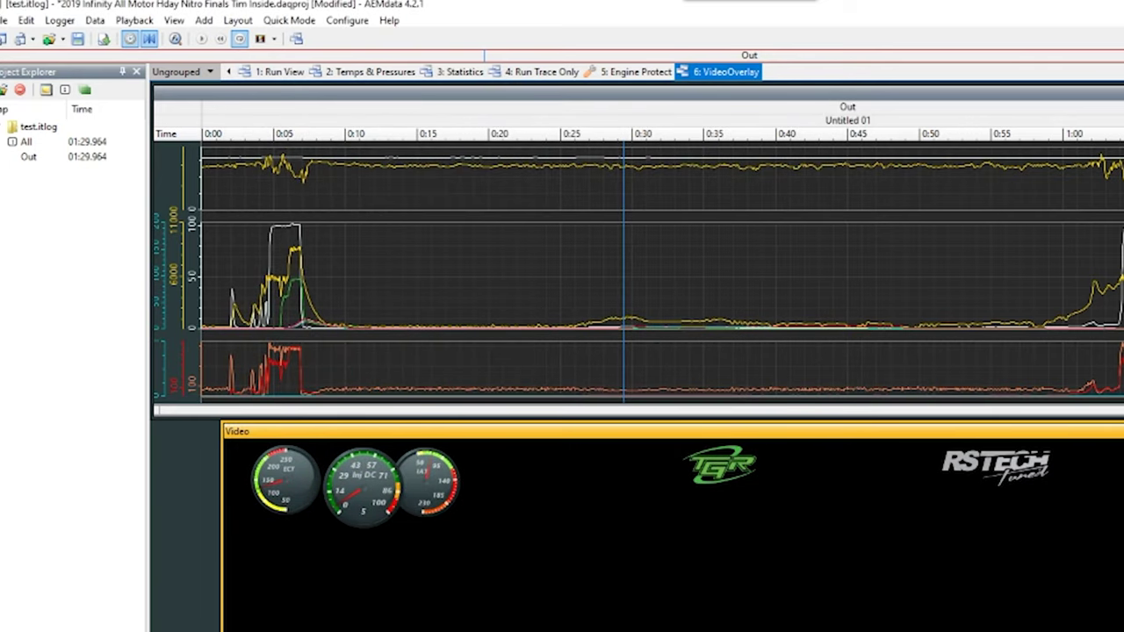
Set the video view's source to 1 minute cut.webm and close Configure Video View.
click(1060, 432)
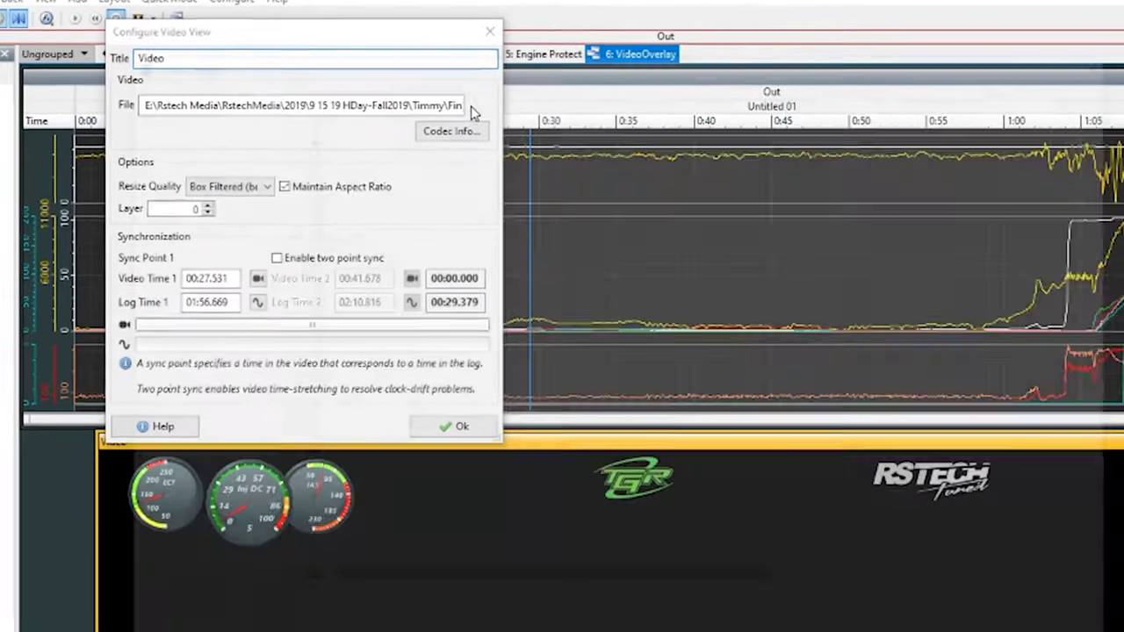
click(744, 157)
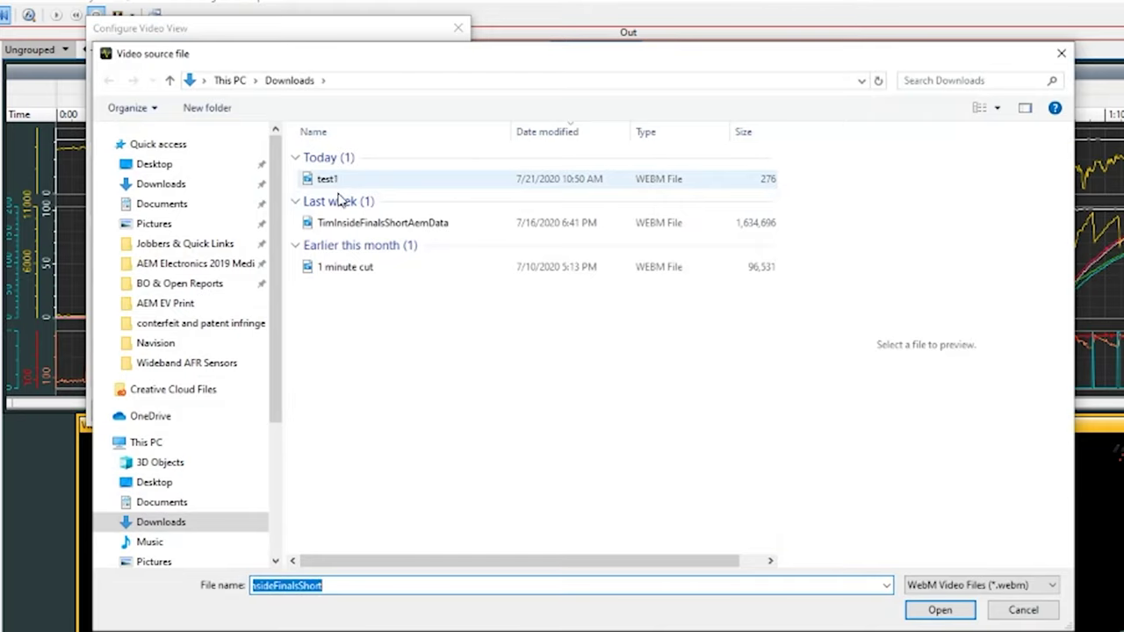
click(345, 267)
click(964, 610)
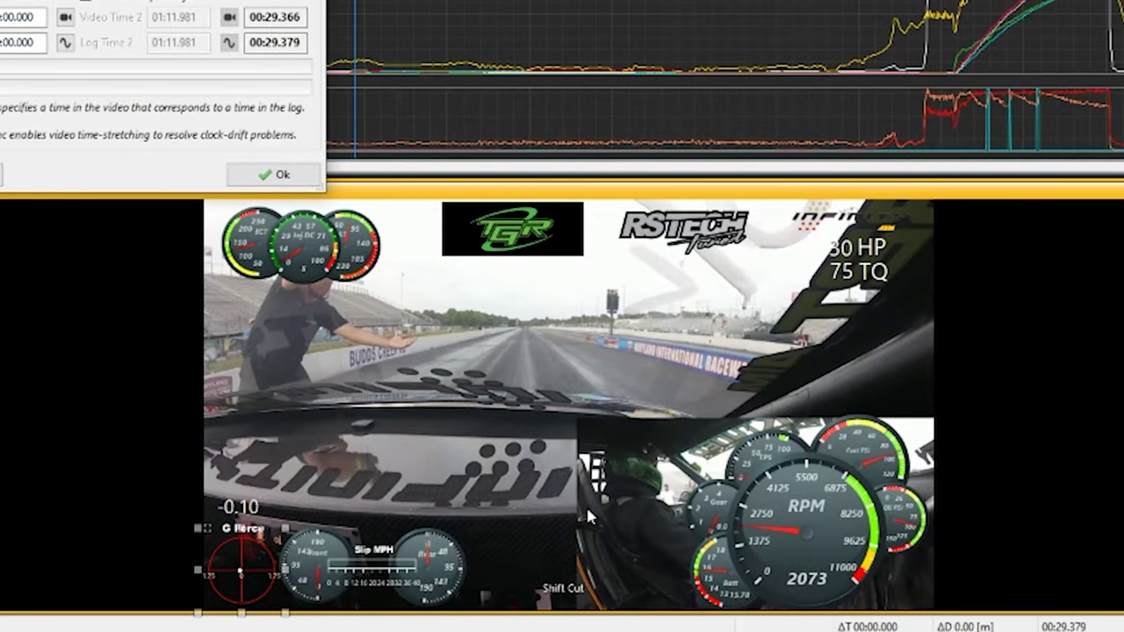
key(Return)
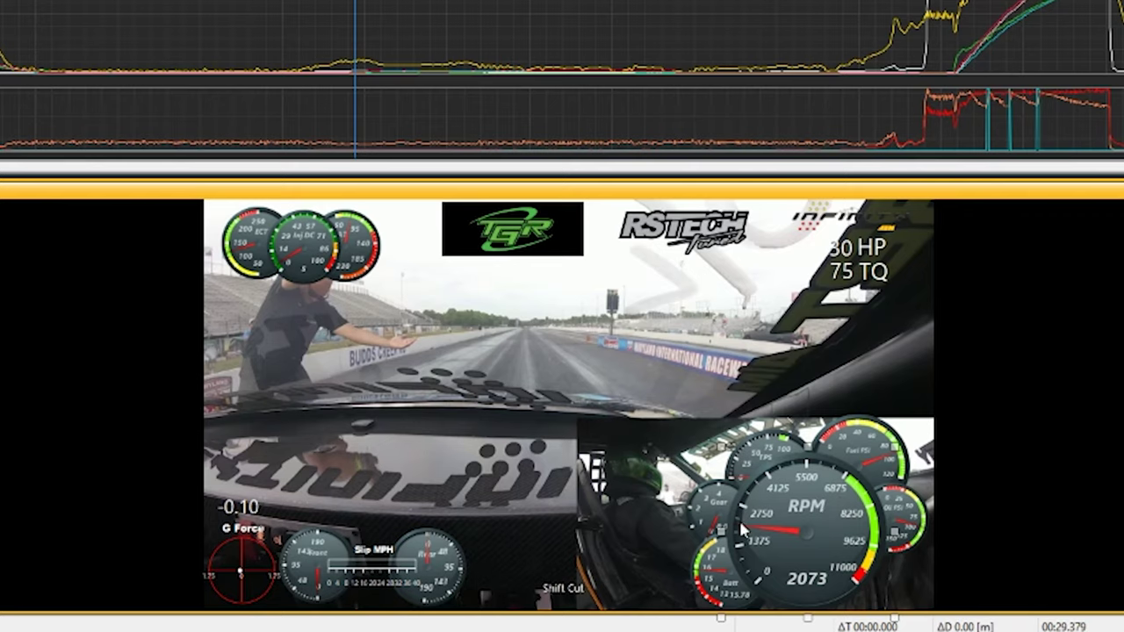
Move the RPM, Fuel PSI and TPS gauges over the driver footage and enlarge the RPM gauge.
drag(848, 507, 851, 521)
drag(892, 416, 918, 354)
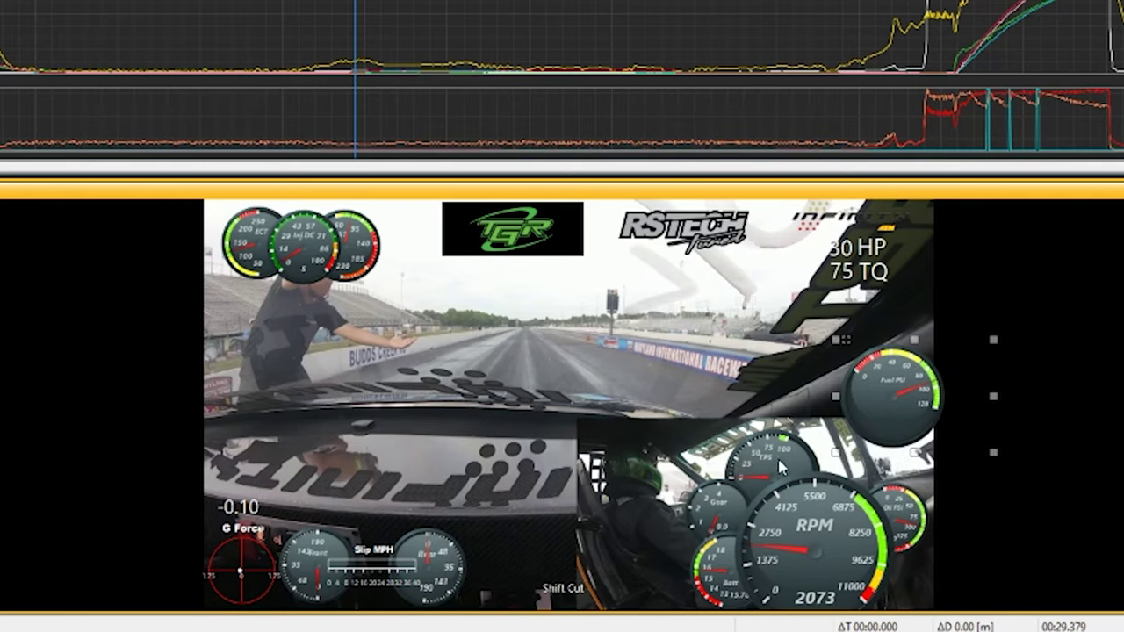
drag(775, 466, 811, 379)
click(845, 504)
drag(846, 503, 880, 411)
drag(777, 427, 749, 427)
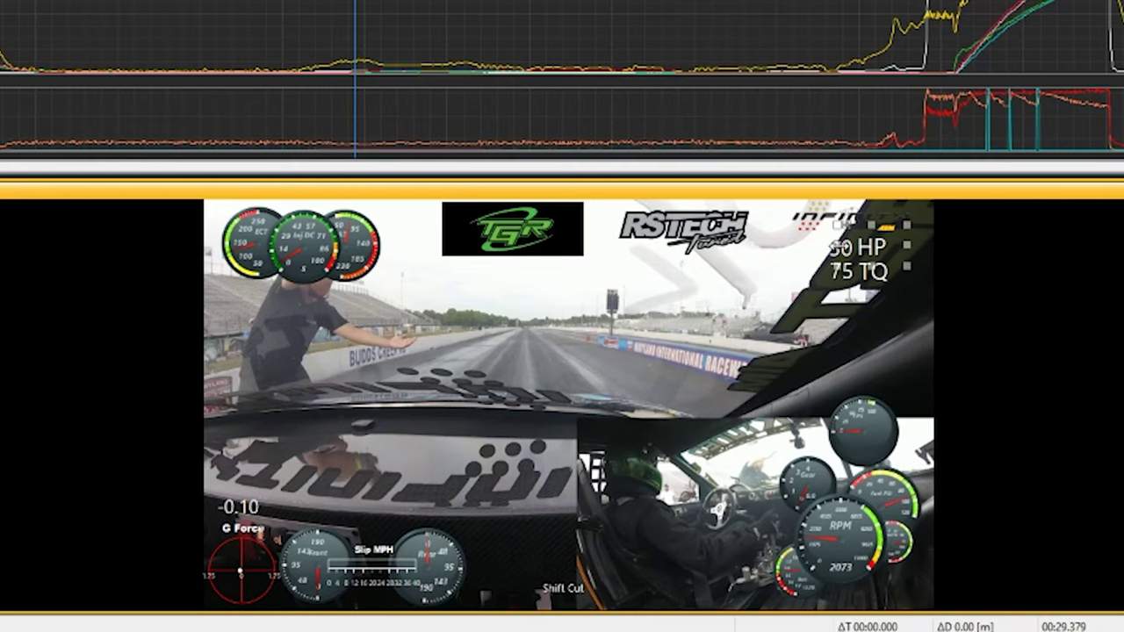
click(896, 286)
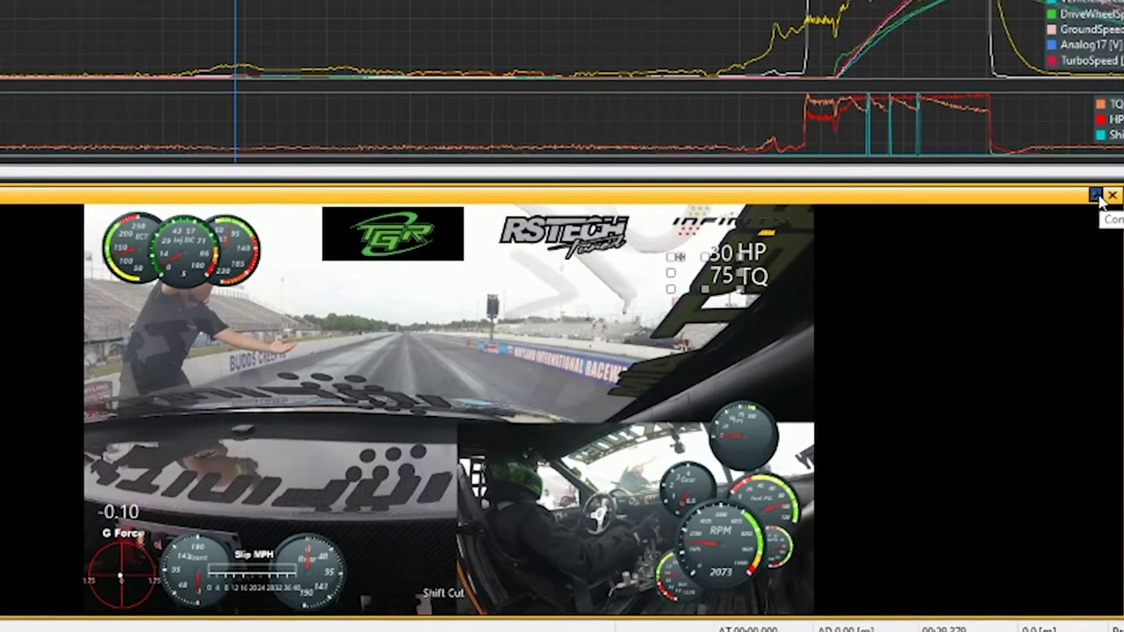
click(1106, 188)
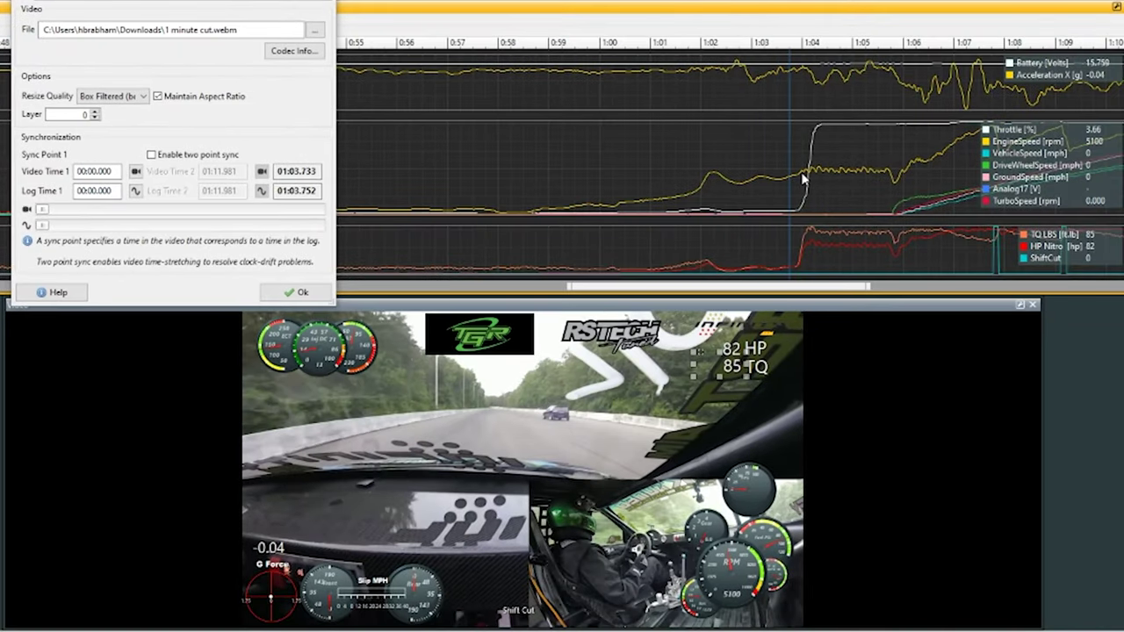
Pair log time 01:05.800 with video time 00:42.93282, the car staged at the line.
scroll(808, 180, down, 3)
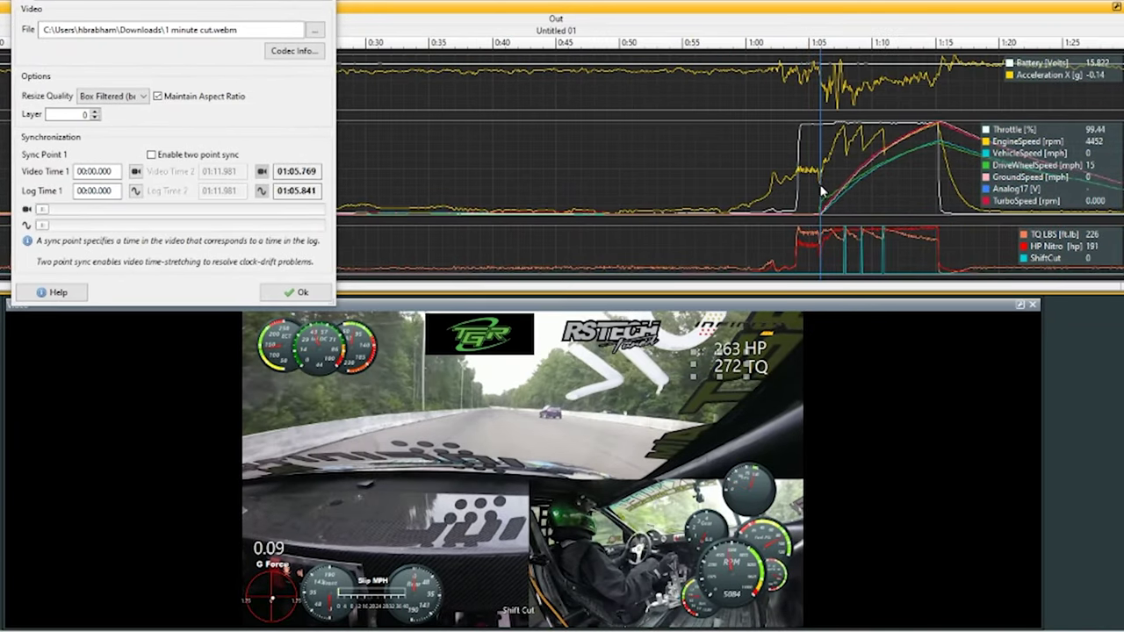
scroll(823, 192, up, 5)
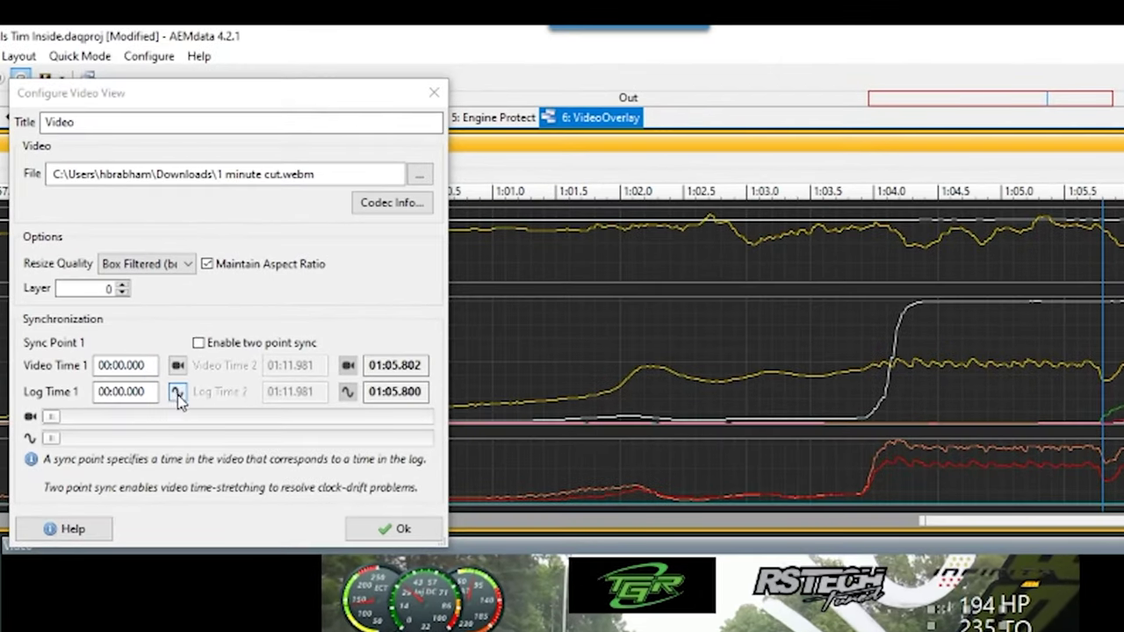
click(177, 393)
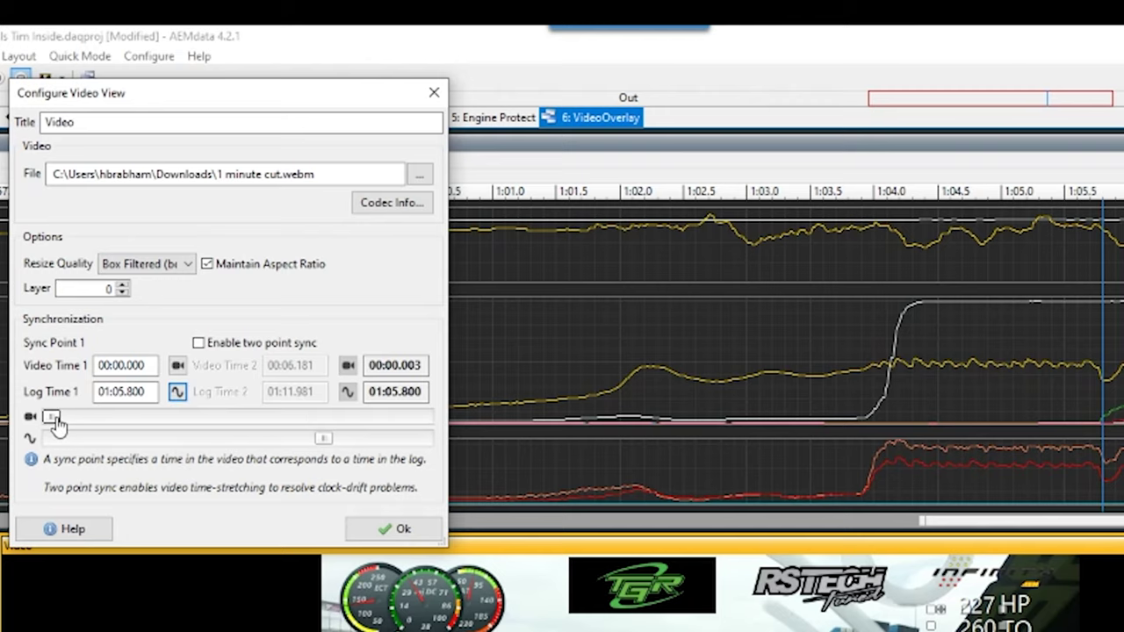
drag(51, 419, 104, 428)
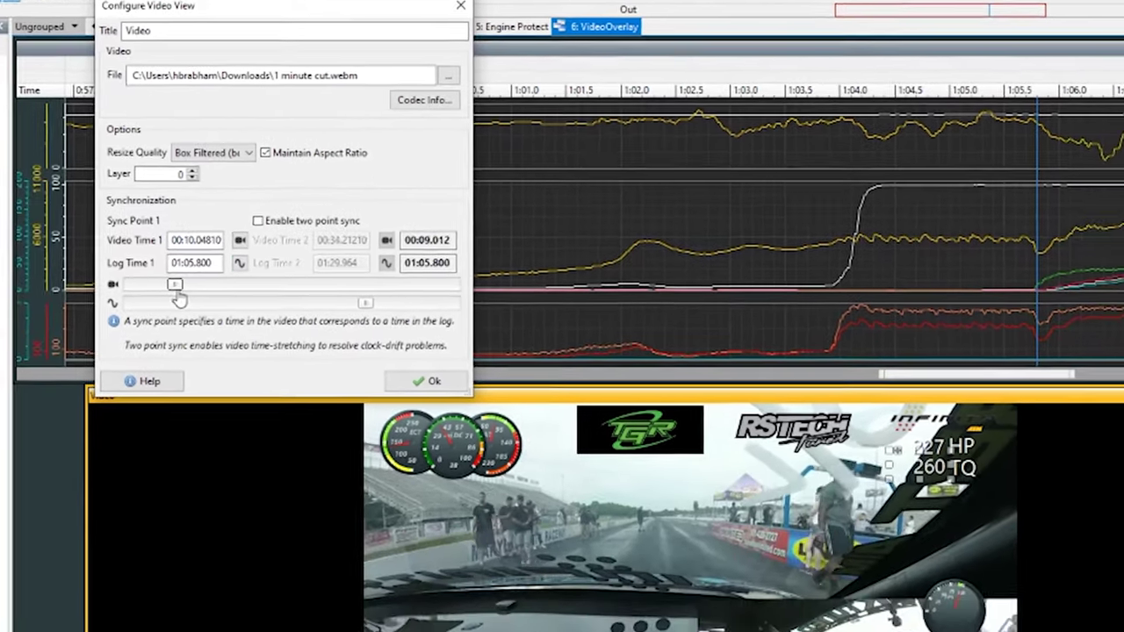
drag(178, 299, 221, 296)
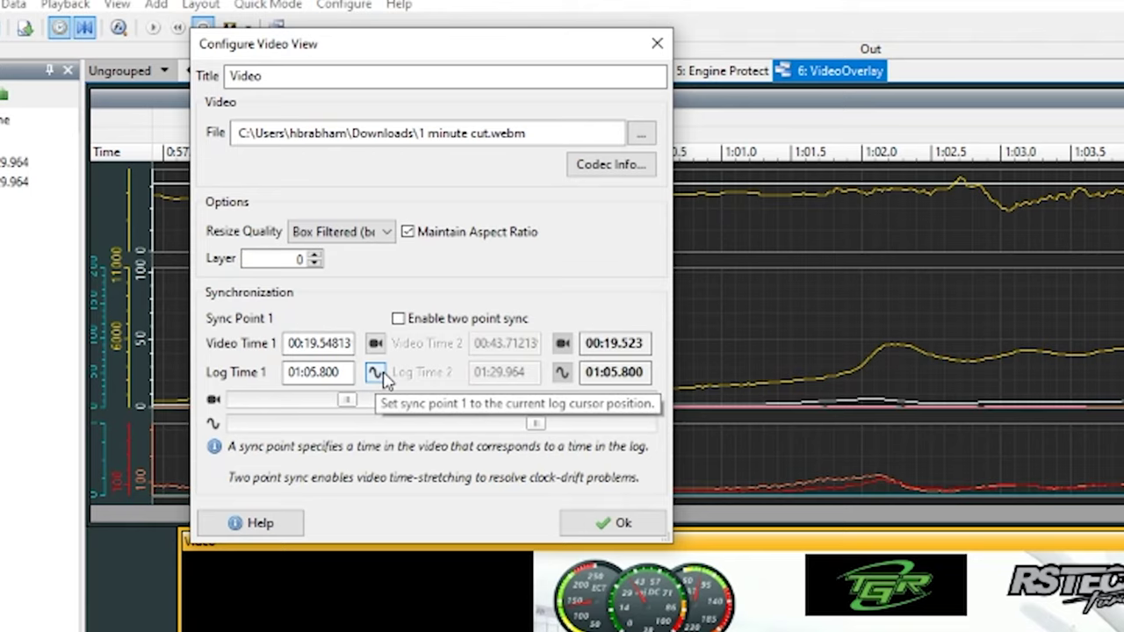
click(376, 373)
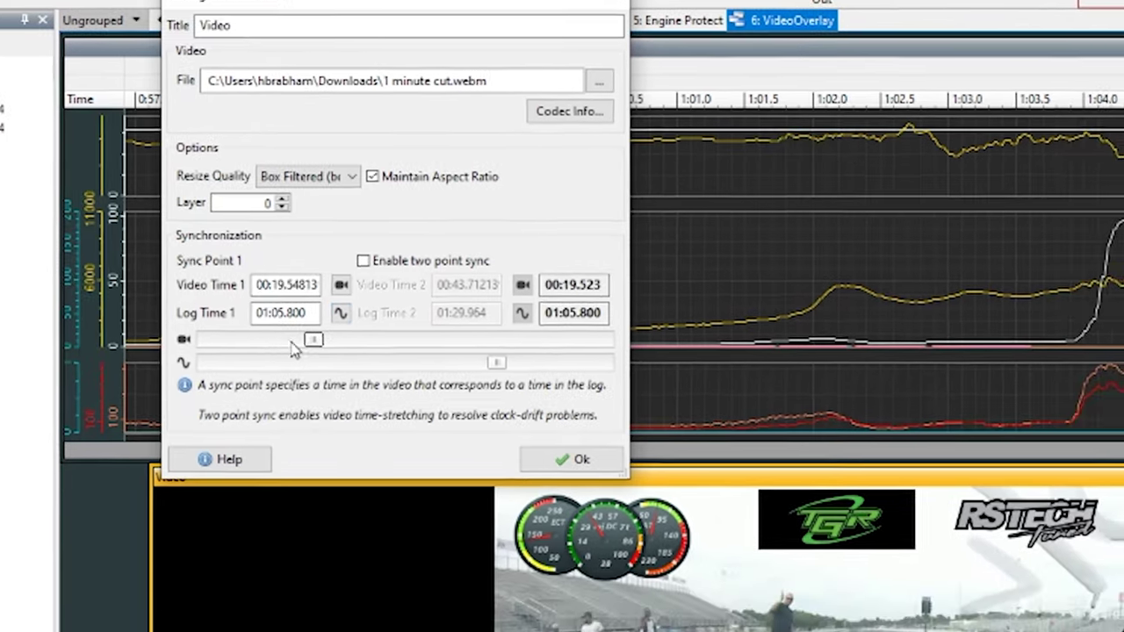
drag(314, 339, 338, 342)
drag(201, 108, 293, 105)
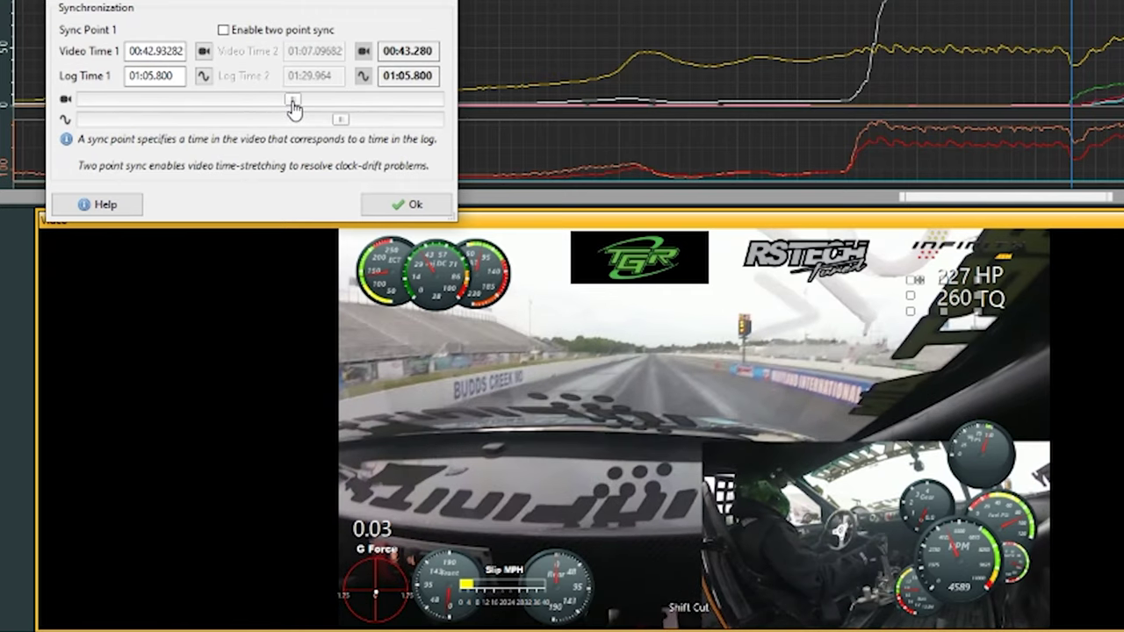